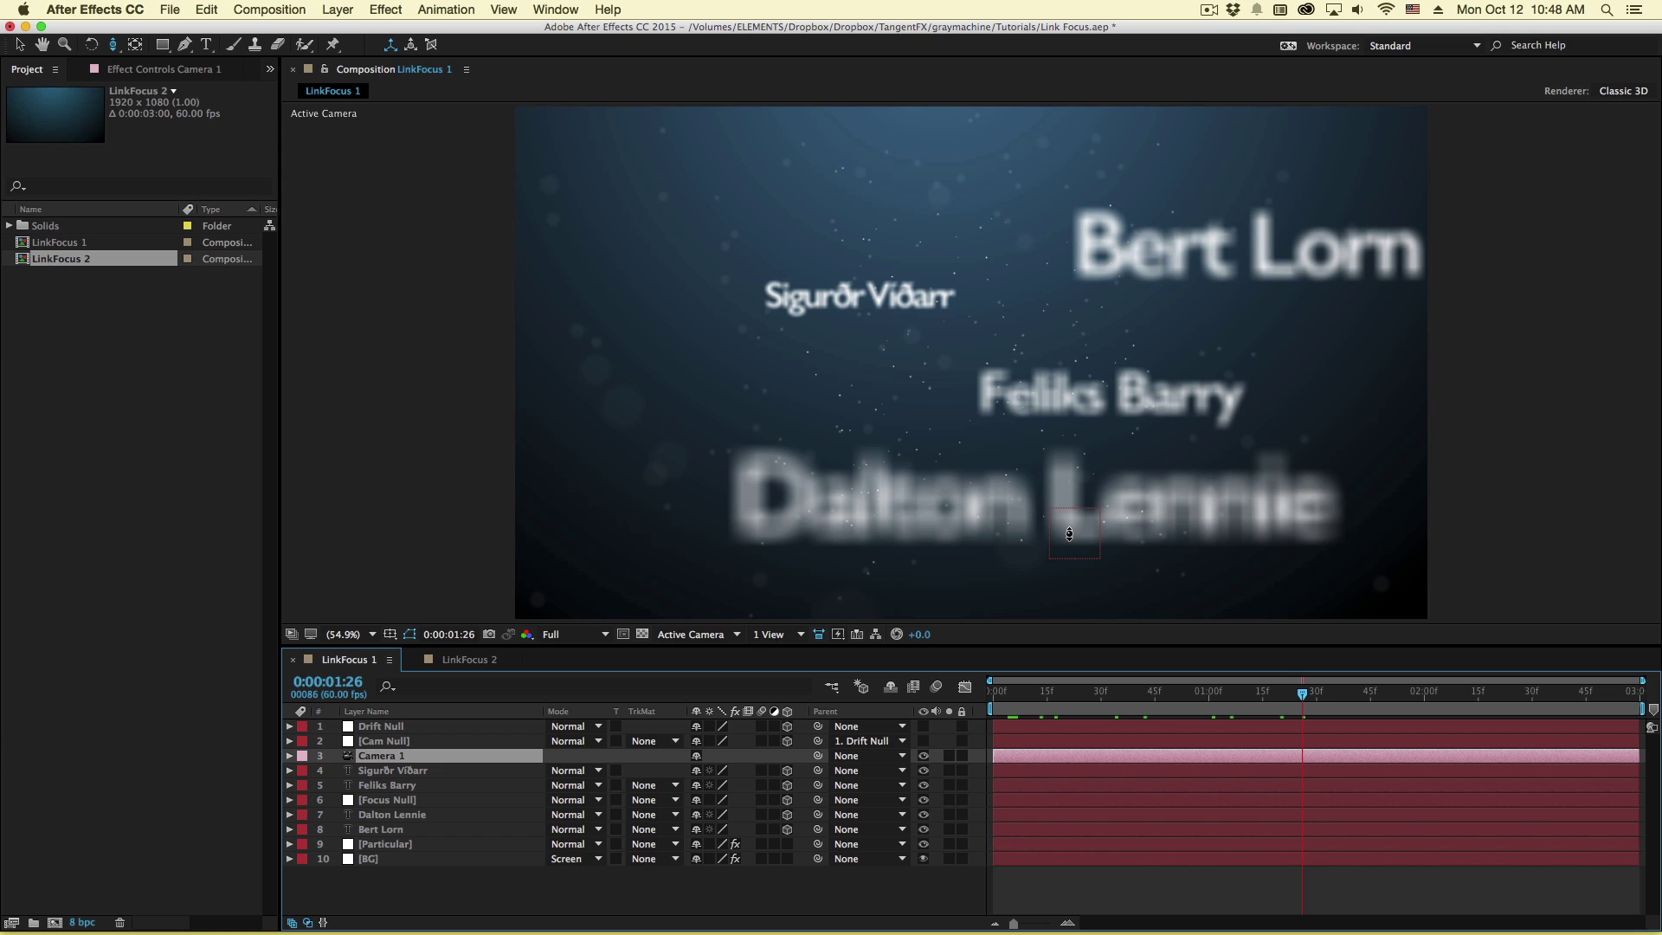
# - Move the current time to 0:00:01:15 and show Camera 1's camera options
pyautogui.moveTo(1052, 690); pyautogui.dragTo(1262, 688)
pyautogui.click(1262, 689)
pyautogui.press('a')
pyautogui.press('a')
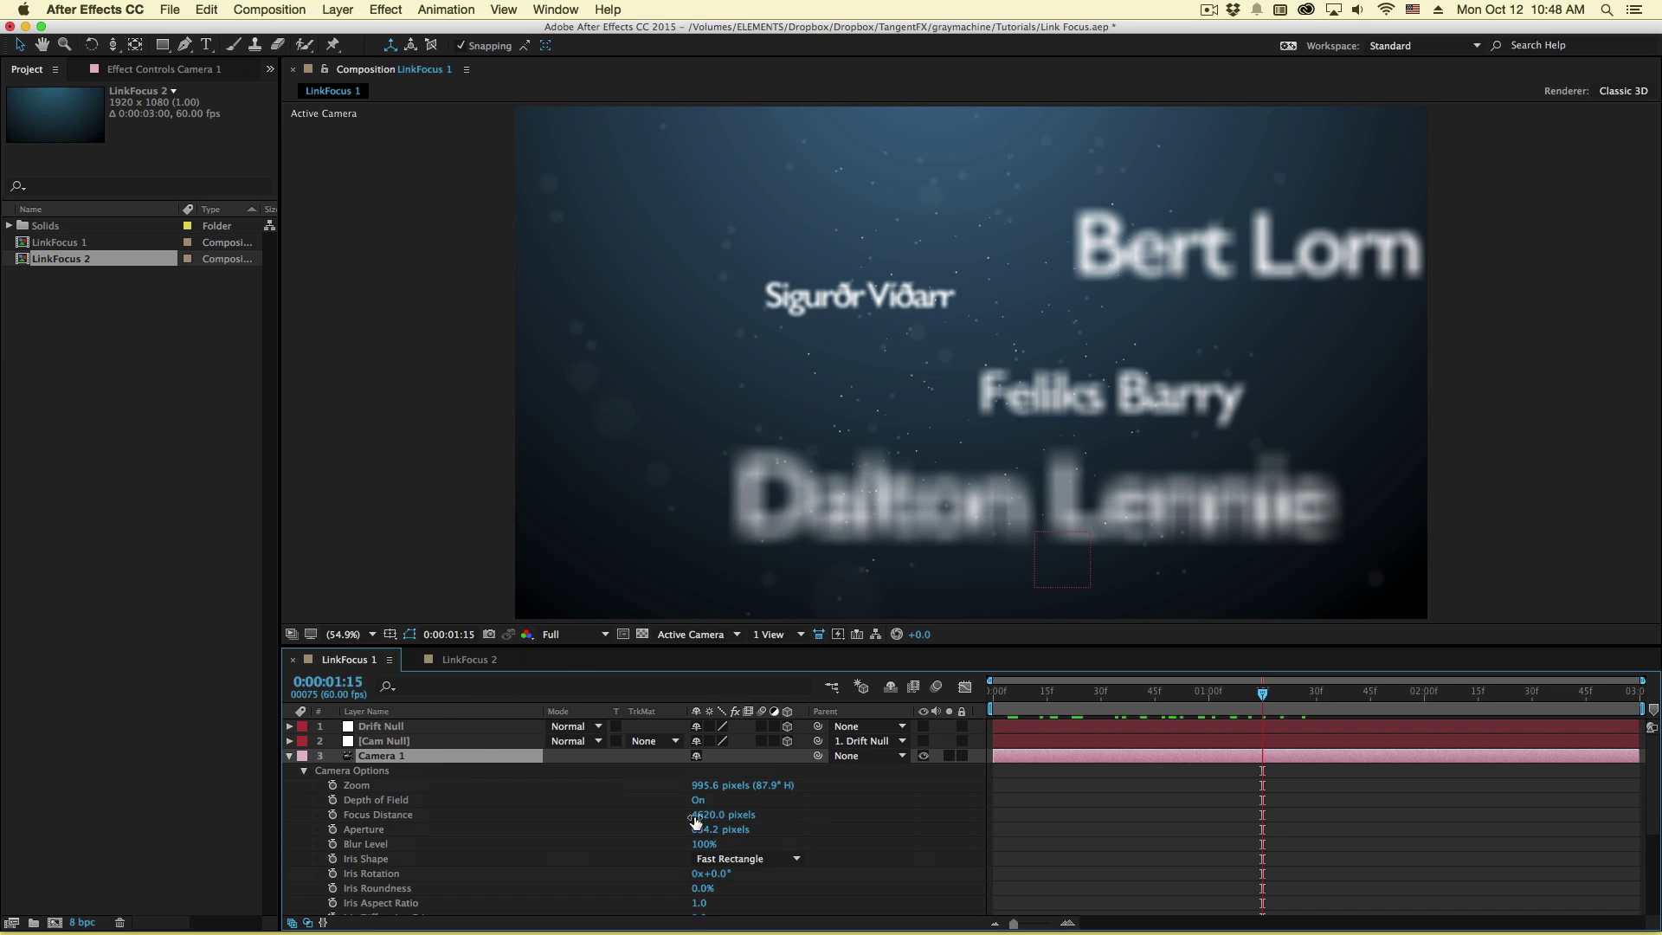
# - Toggle Camera 1's Depth of Field off and back on, and collapse its camera options
pyautogui.click(699, 799)
pyautogui.click(698, 800)
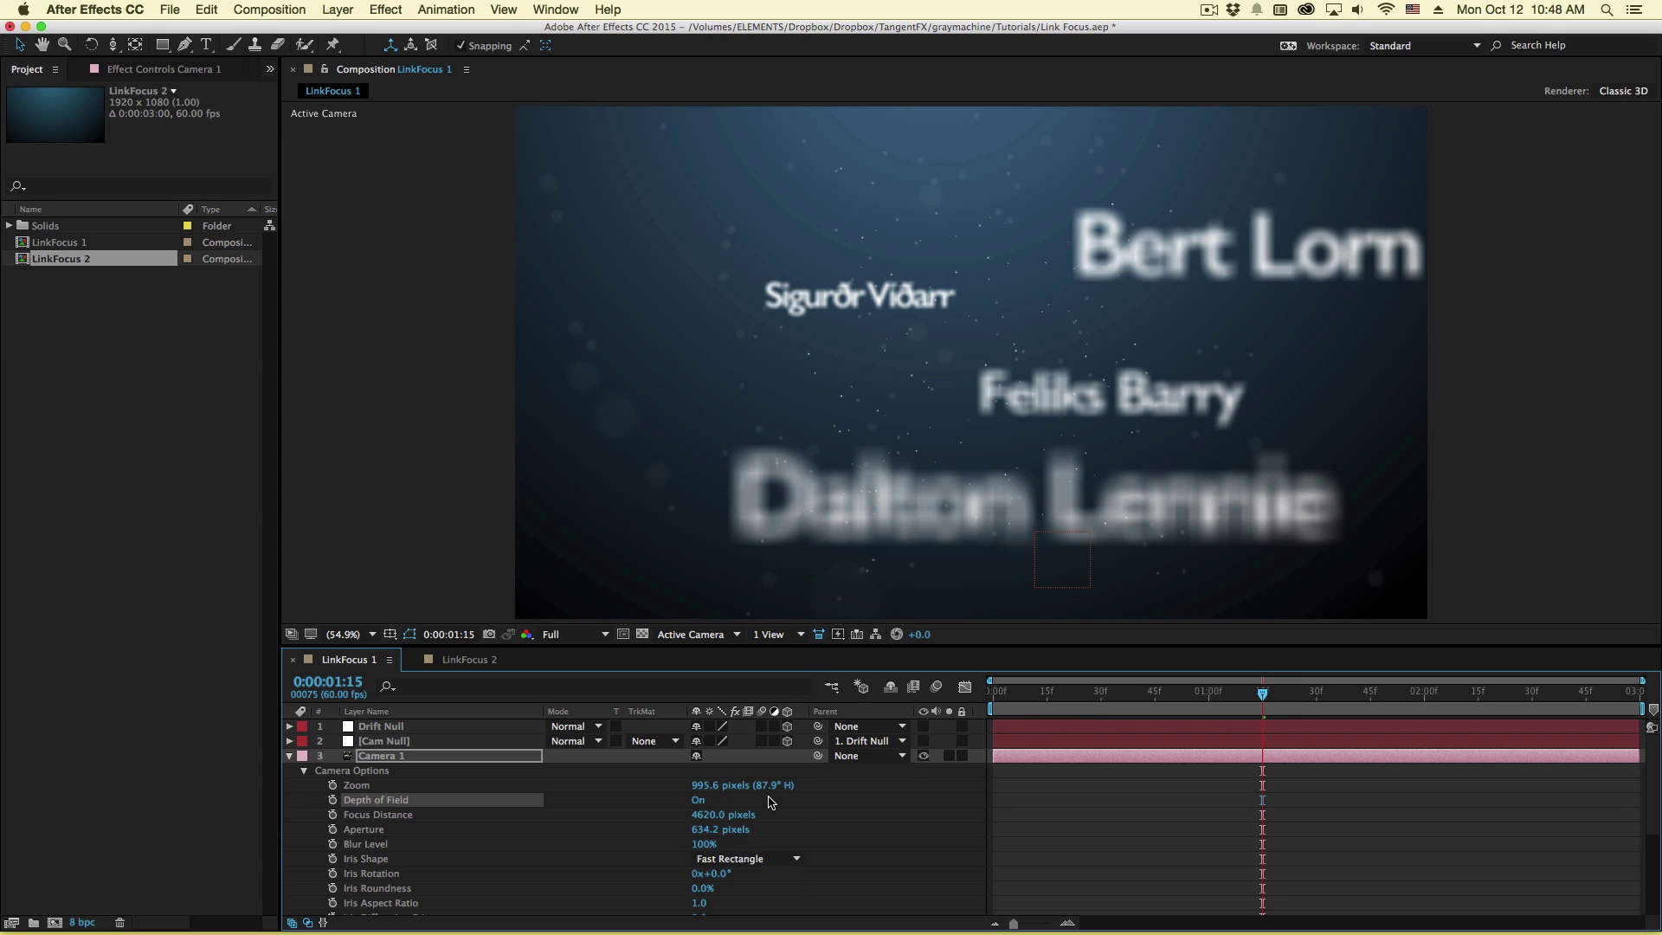
pyautogui.press('u')
pyautogui.press('a')
pyautogui.press('a')
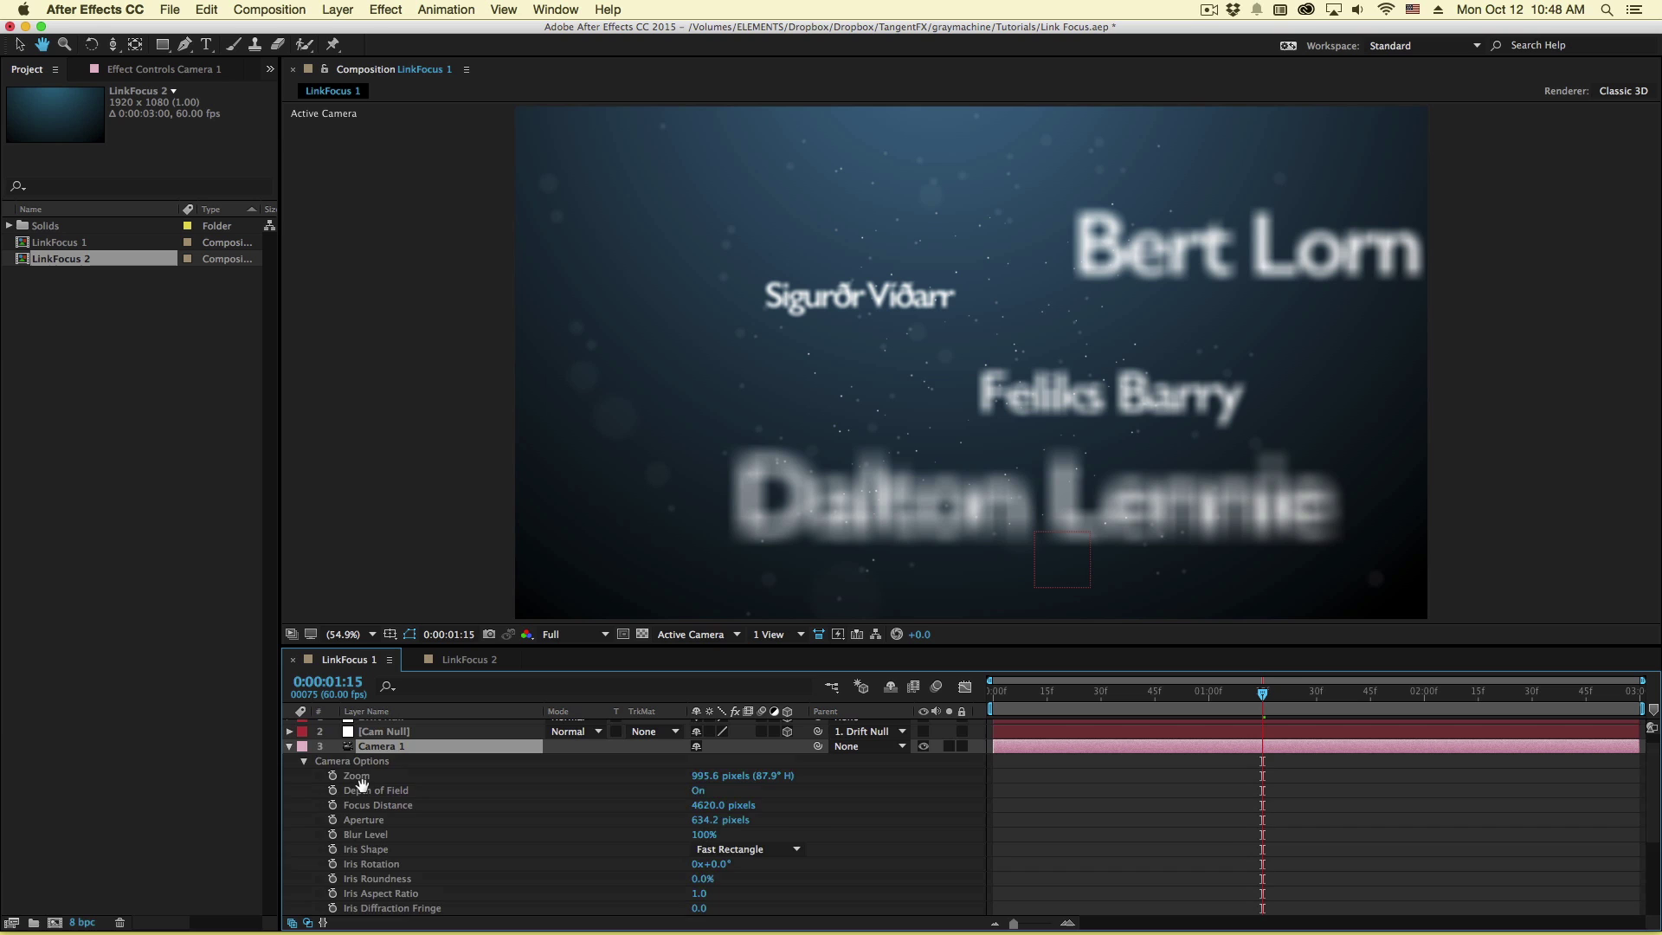
pyautogui.press('a')
# - Reduce Camera 1's Focus Distance manually to 770 pixels and collapse its camera options
pyautogui.press('a')
pyautogui.press('a')
pyautogui.press('a')
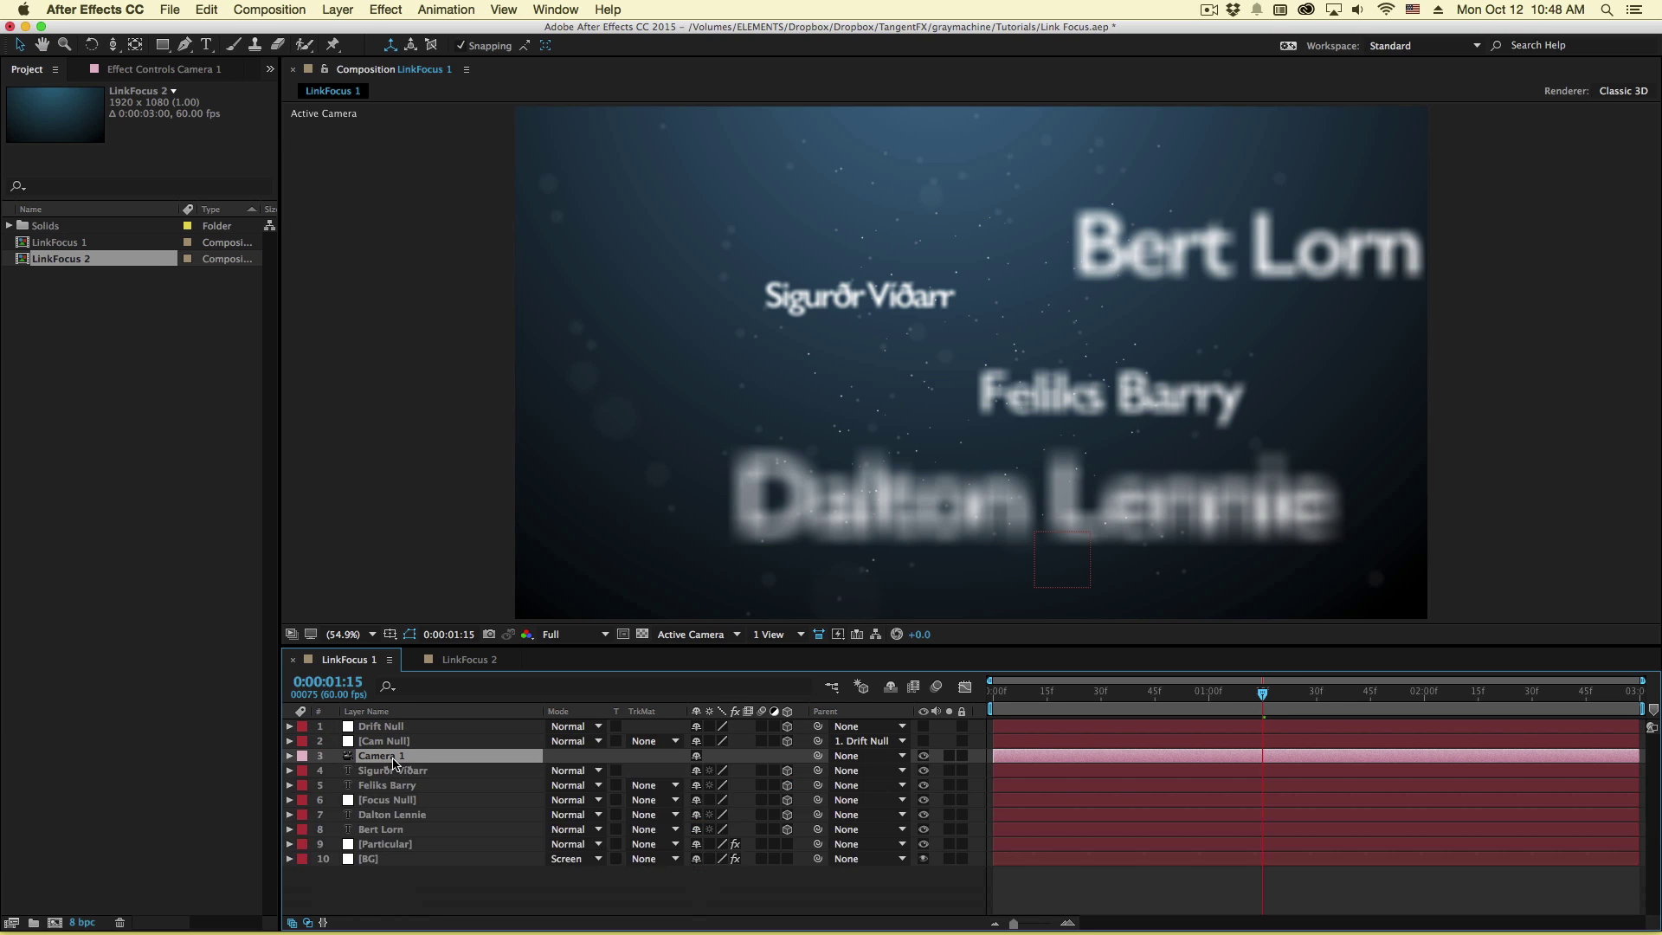
pyautogui.press('a')
pyautogui.press('a')
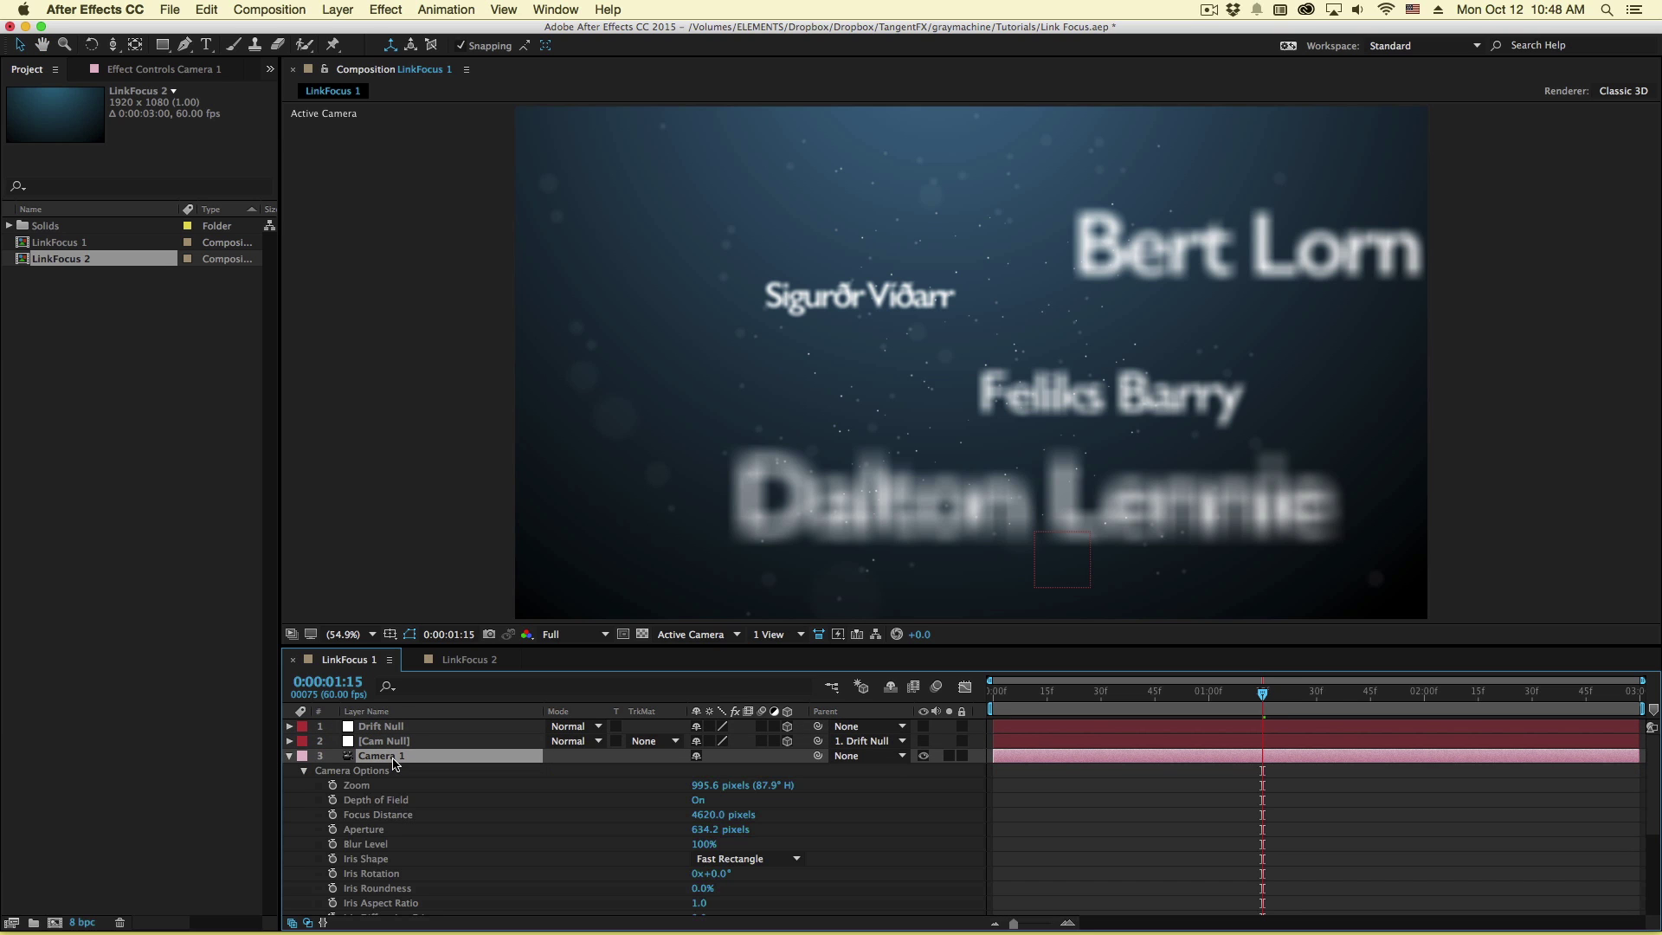
pyautogui.click(698, 800)
pyautogui.click(698, 800)
pyautogui.moveTo(708, 818); pyautogui.dragTo(326, 805)
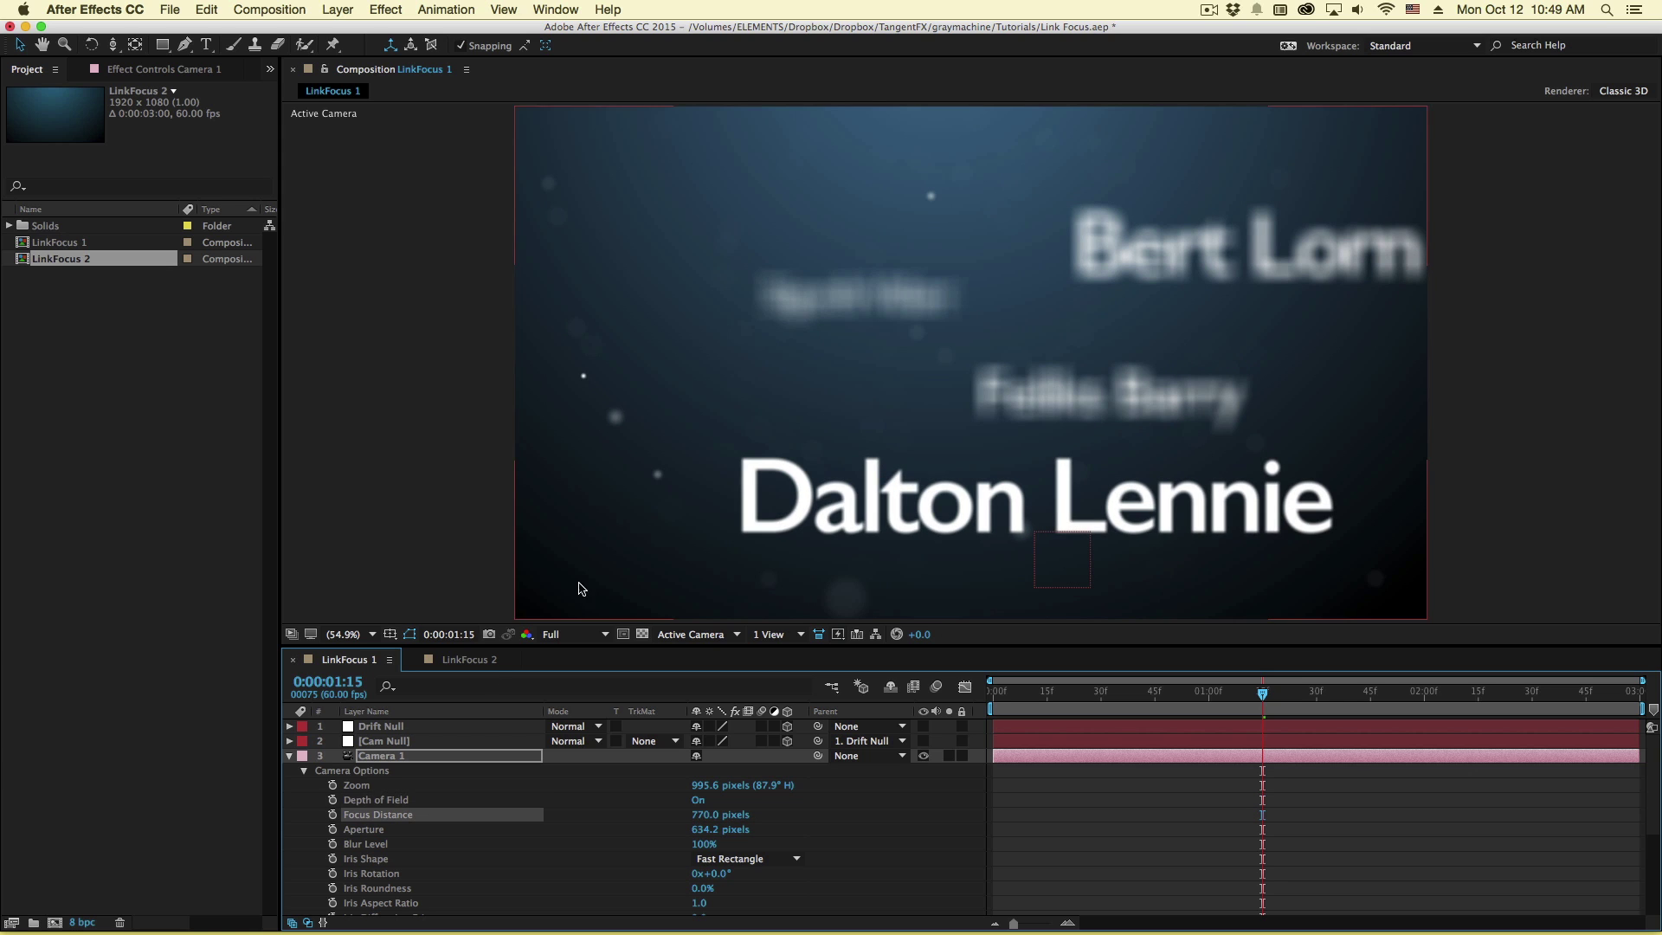
pyautogui.click(402, 753)
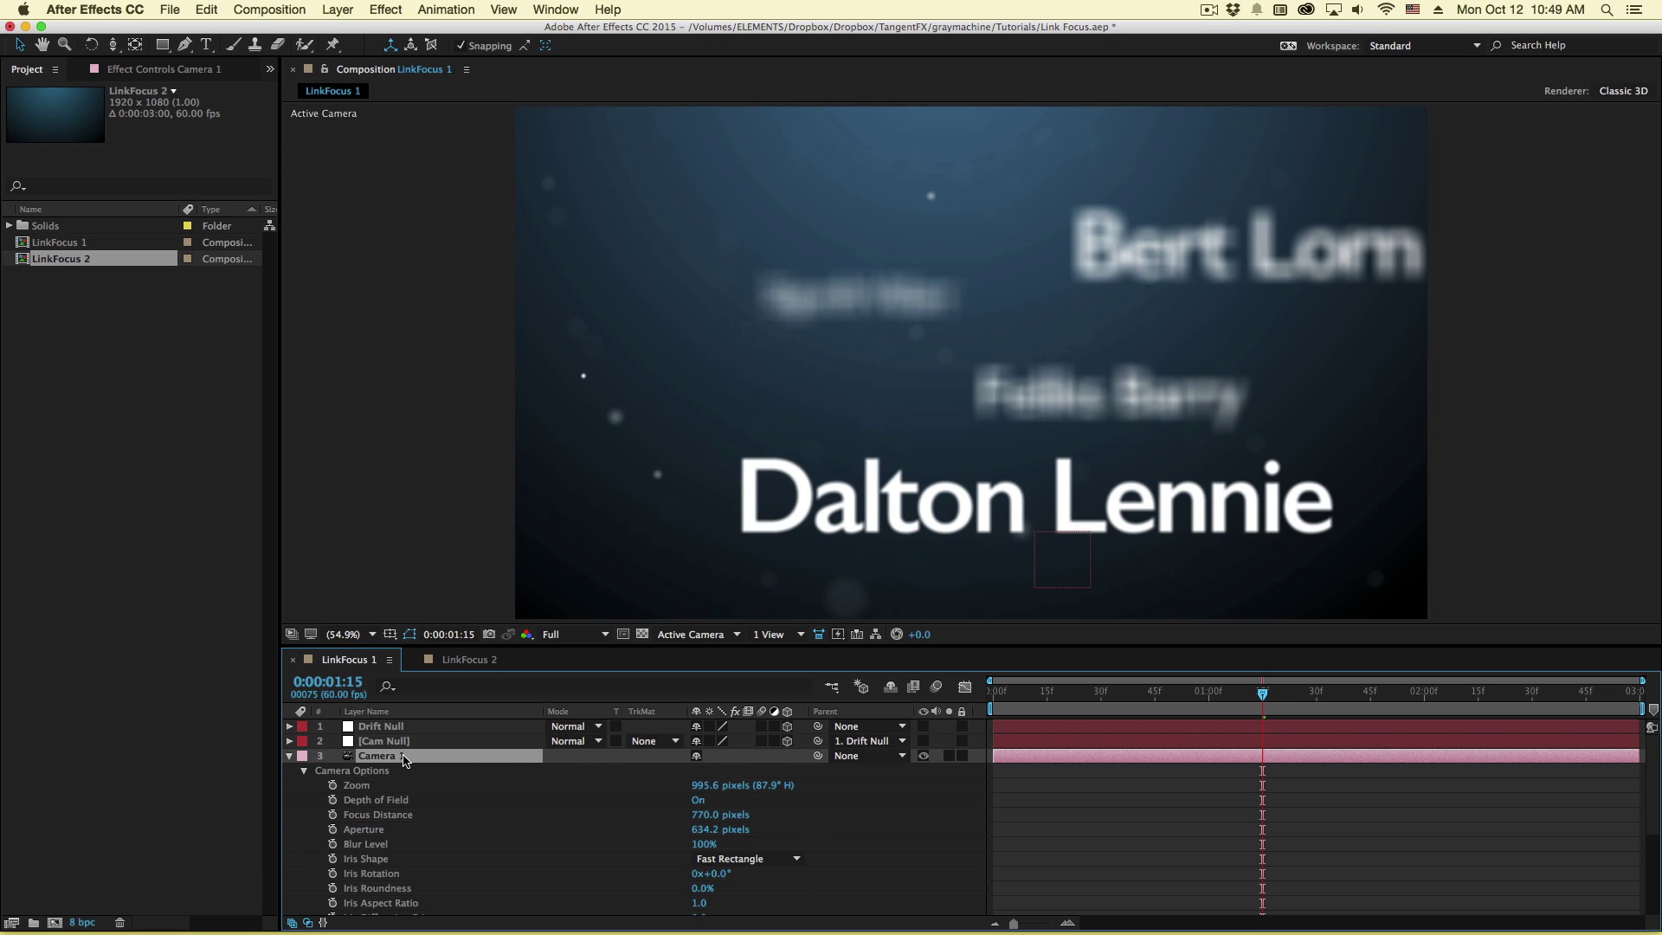
pyautogui.press('u')
# - Set Camera 1's focus distance to text layer 4 using Set Focus Distance to Layer
pyautogui.click(896, 283)
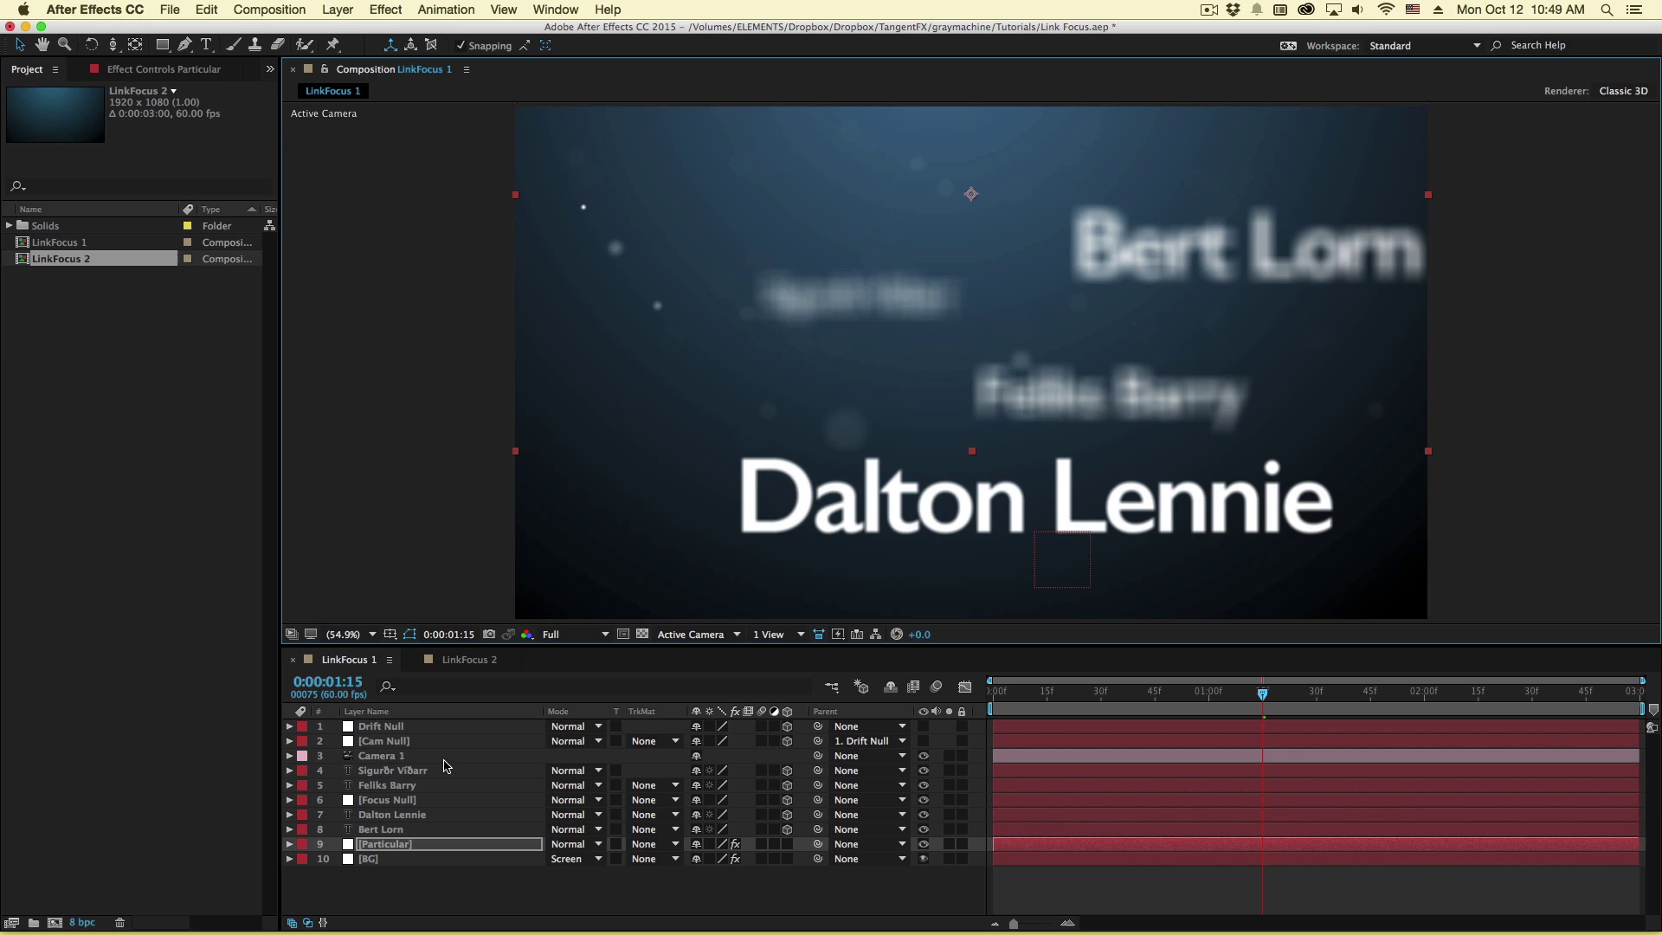
pyautogui.click(425, 755)
pyautogui.keyDown('shift'); pyautogui.click(430, 771); pyautogui.keyUp('shift')
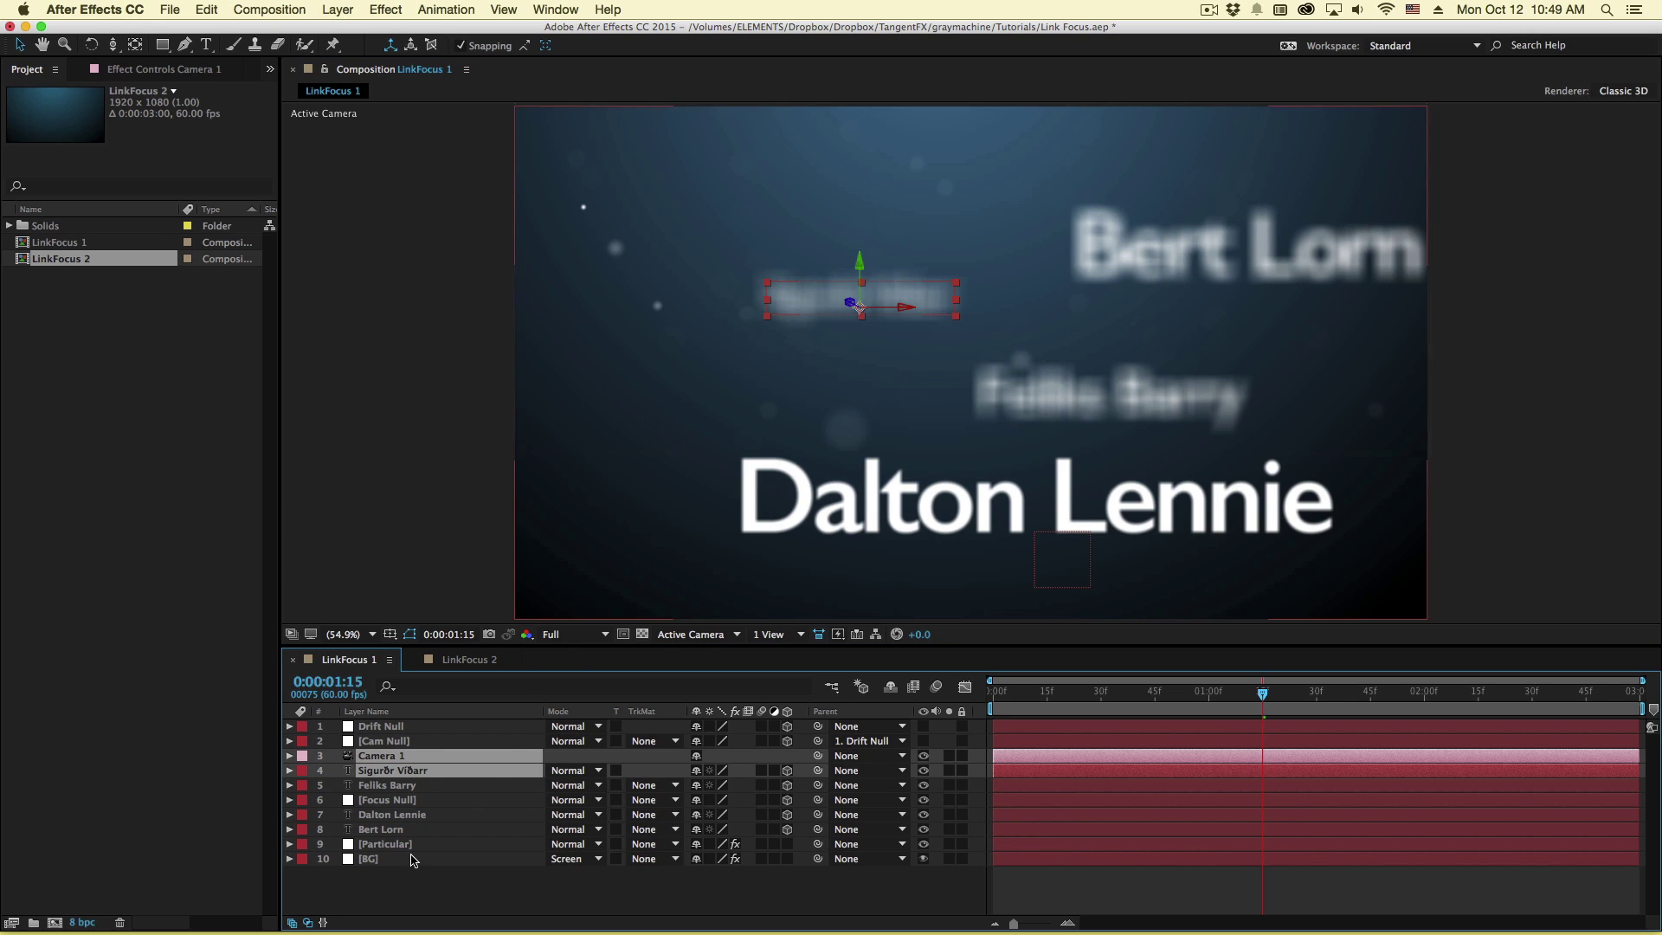
pyautogui.click(422, 896)
pyautogui.click(419, 757)
pyautogui.keyDown('shift'); pyautogui.click(425, 772); pyautogui.keyUp('shift')
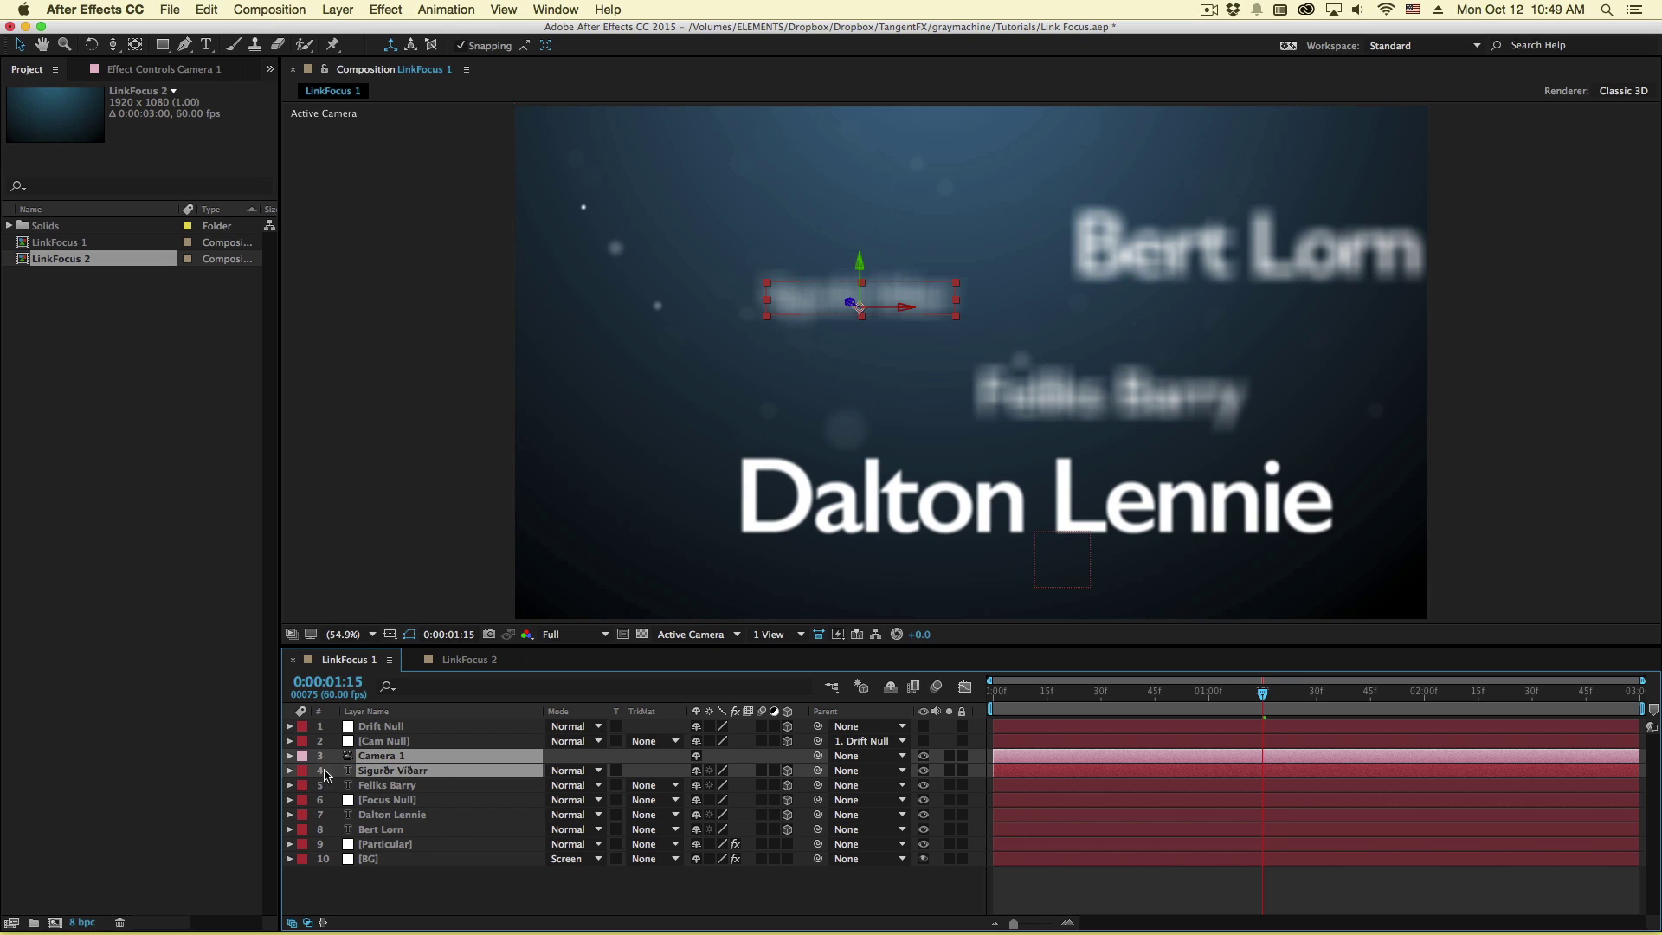
pyautogui.keyDown('super'); pyautogui.click(400, 760); pyautogui.keyUp('super')
pyautogui.keyDown('super'); pyautogui.click(401, 770); pyautogui.keyUp('super')
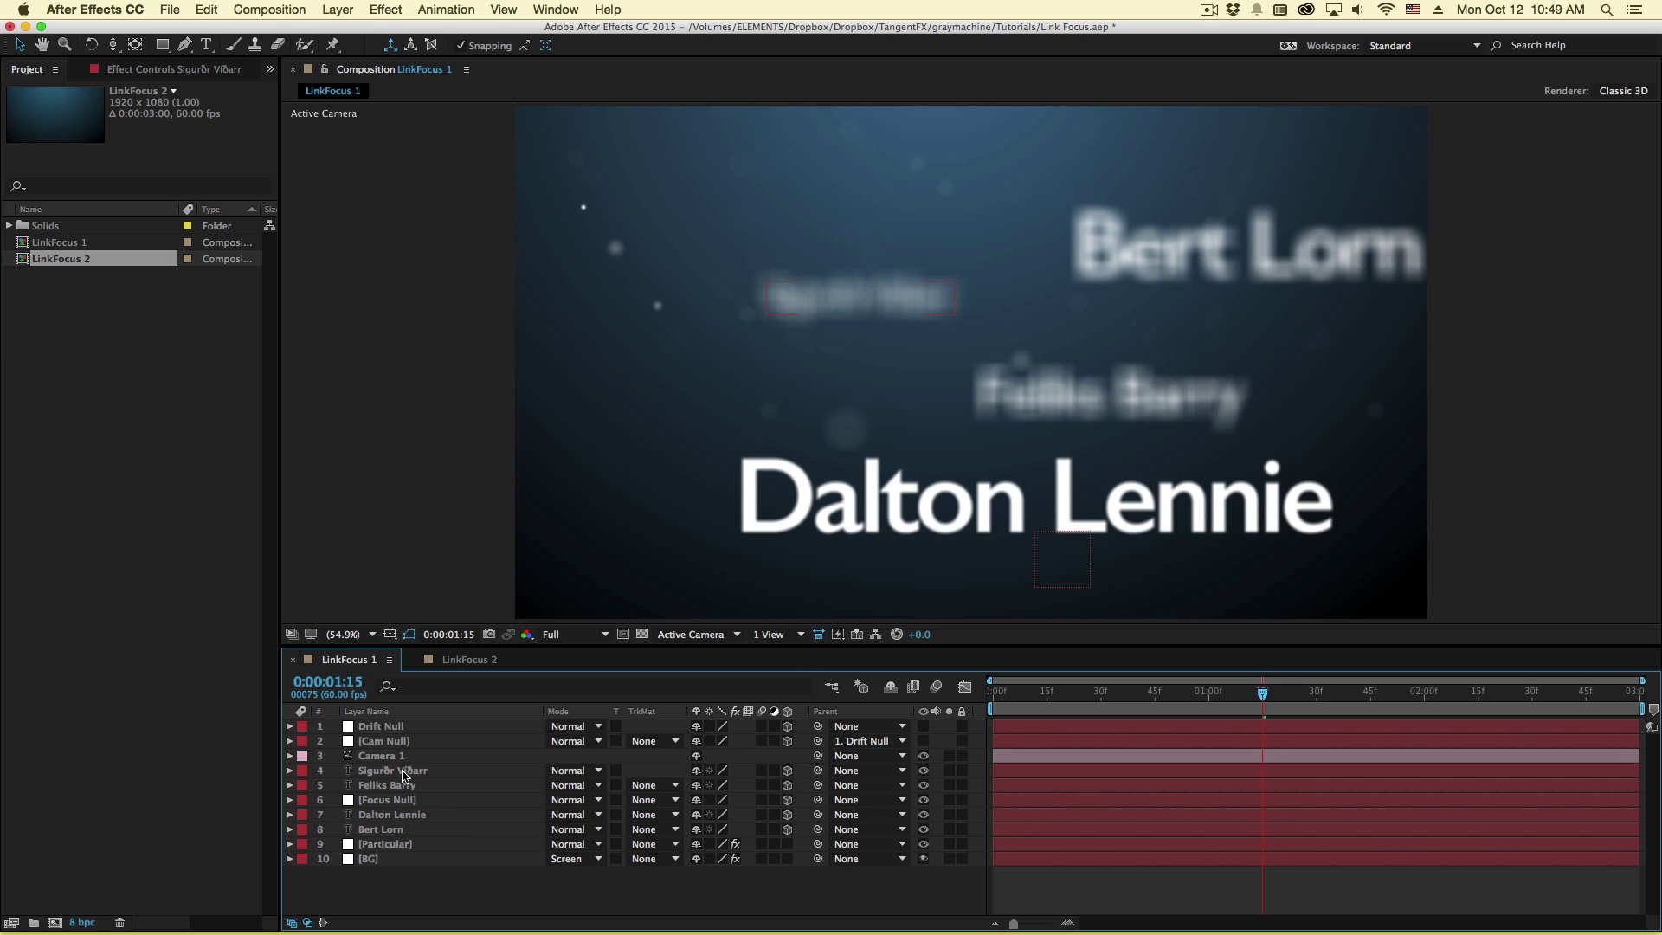
pyautogui.click(400, 760)
pyautogui.click(399, 772)
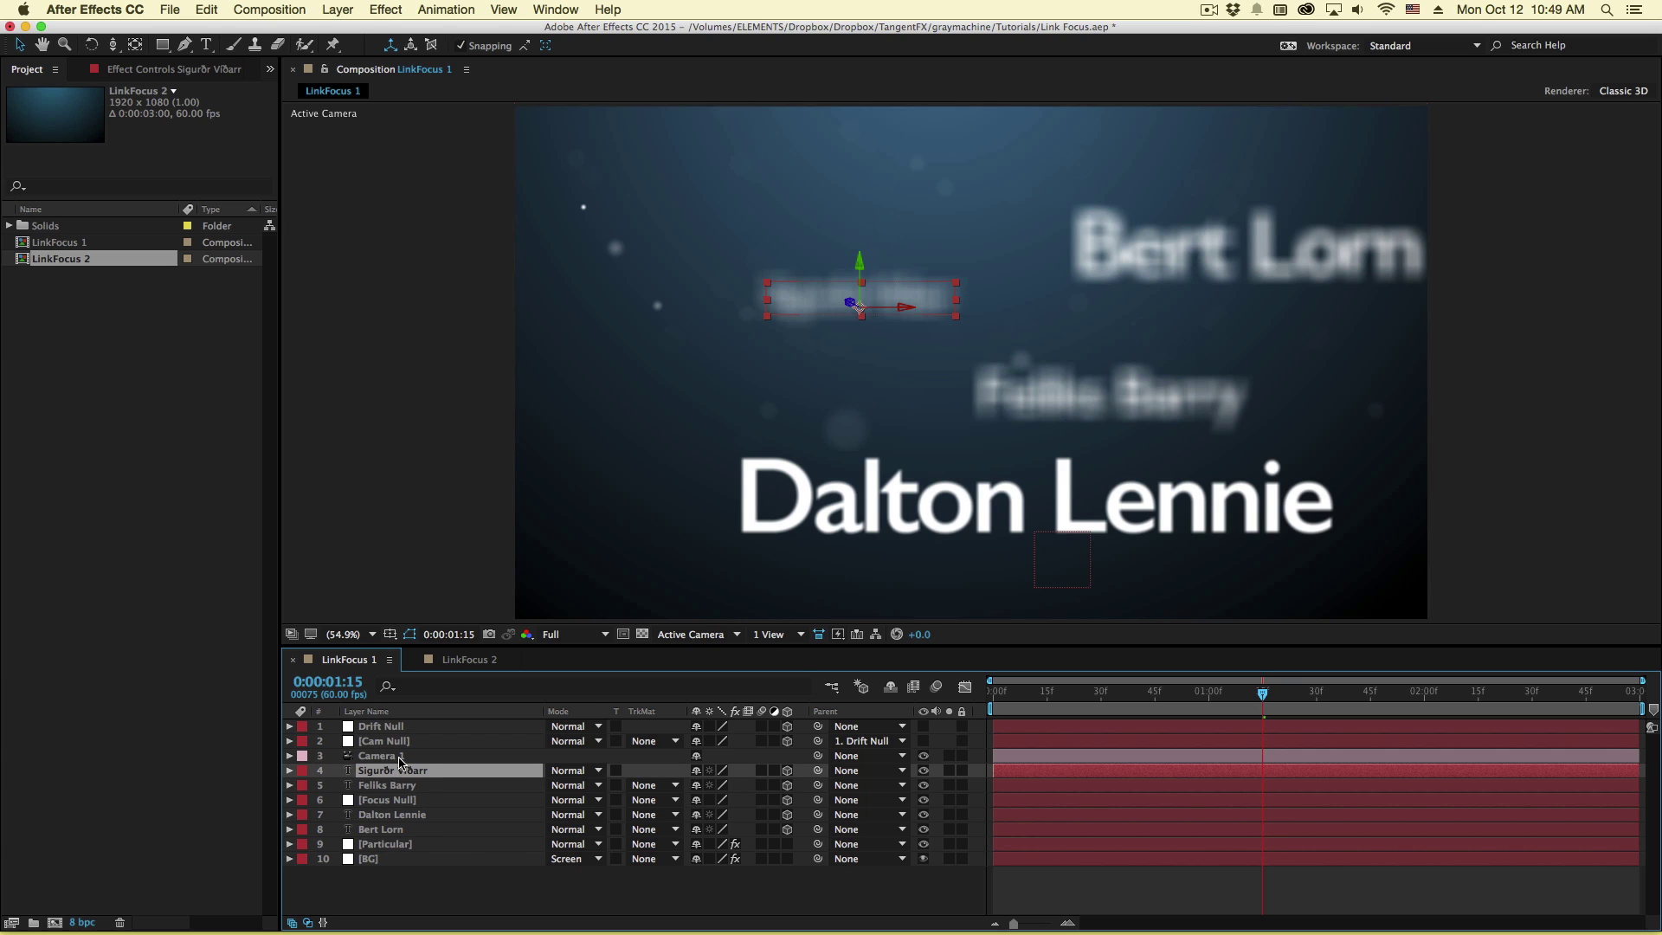
pyautogui.keyDown('shift'); pyautogui.click(401, 757); pyautogui.keyUp('shift')
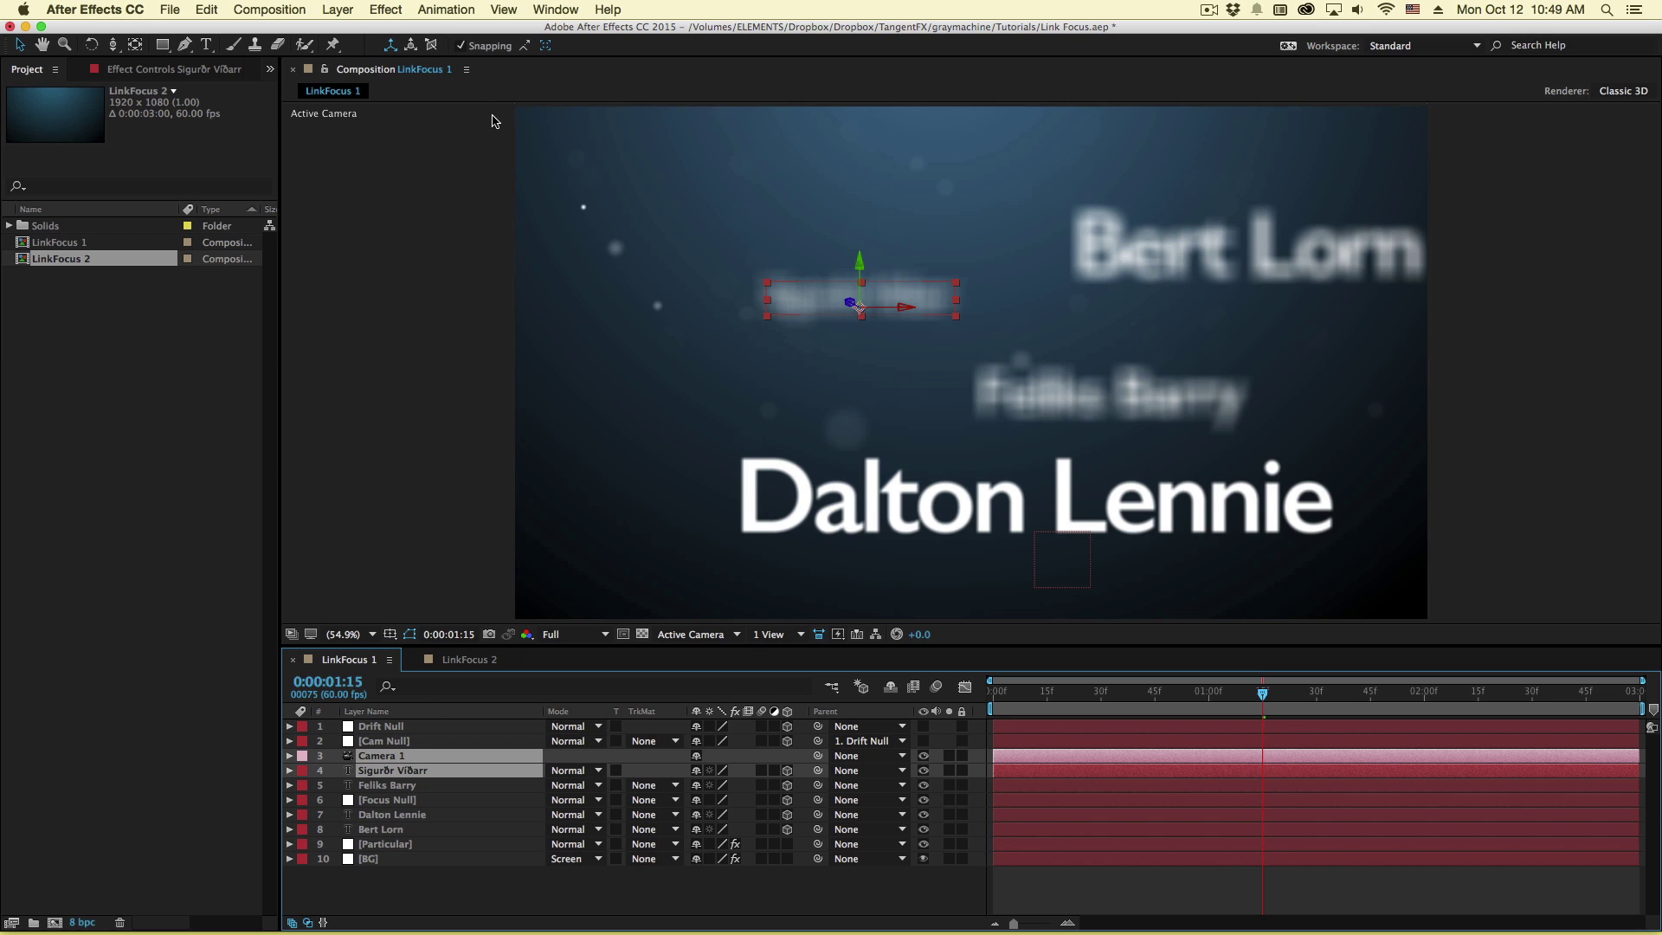
pyautogui.click(269, 9)
pyautogui.moveTo(337, 9)
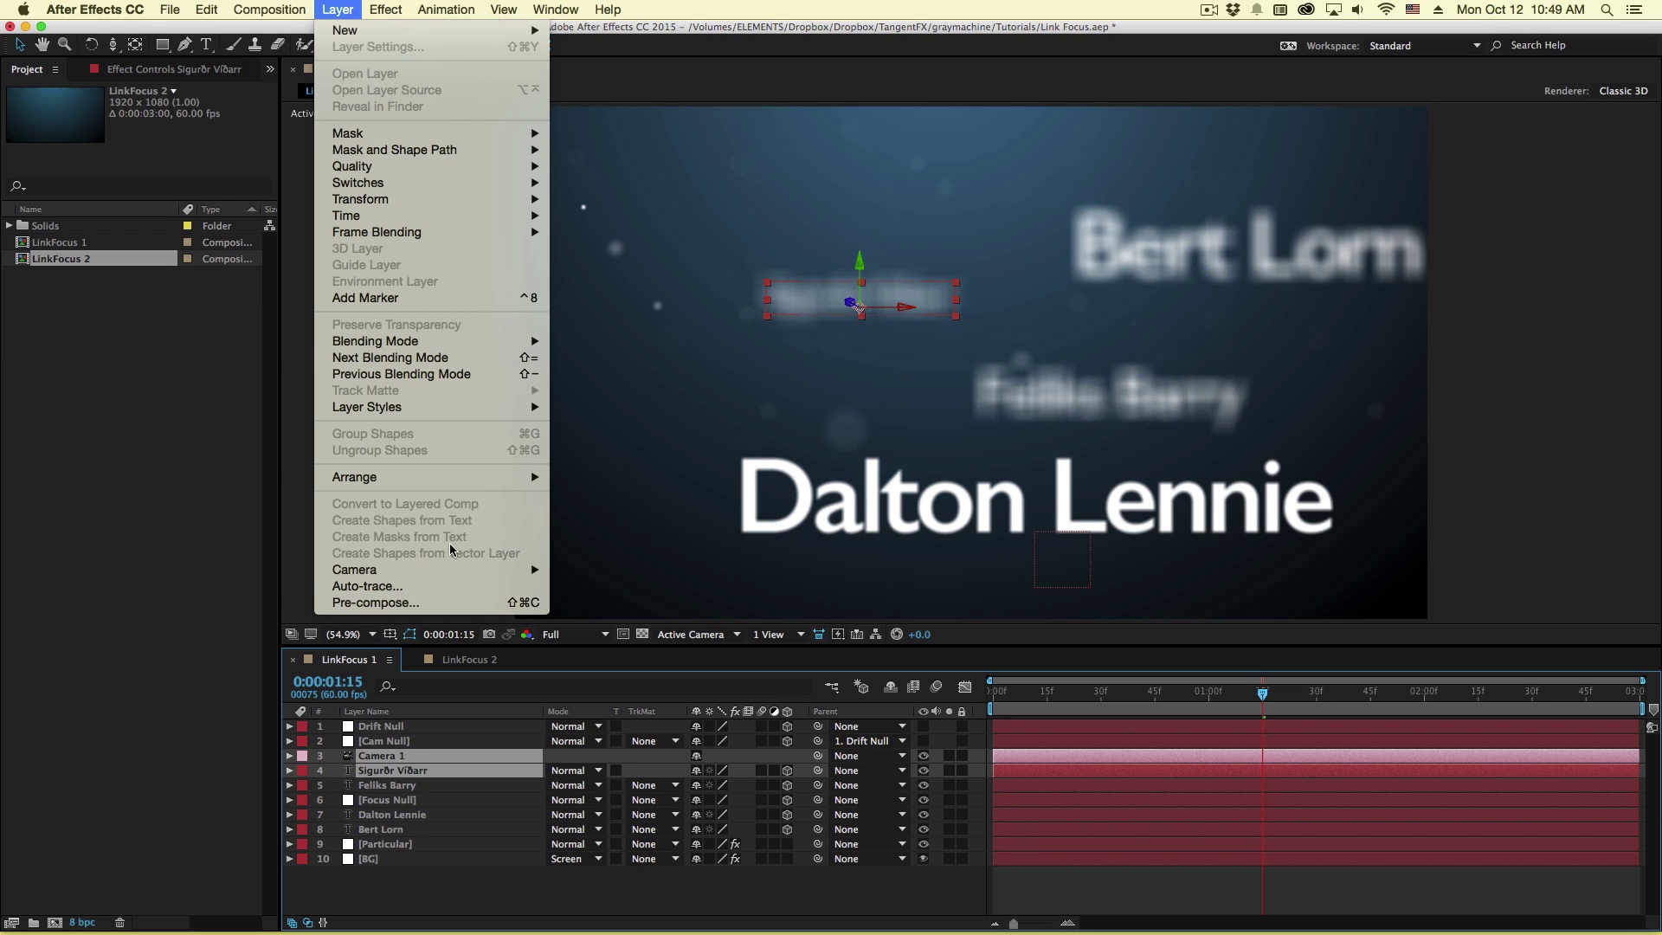
pyautogui.moveTo(443, 571)
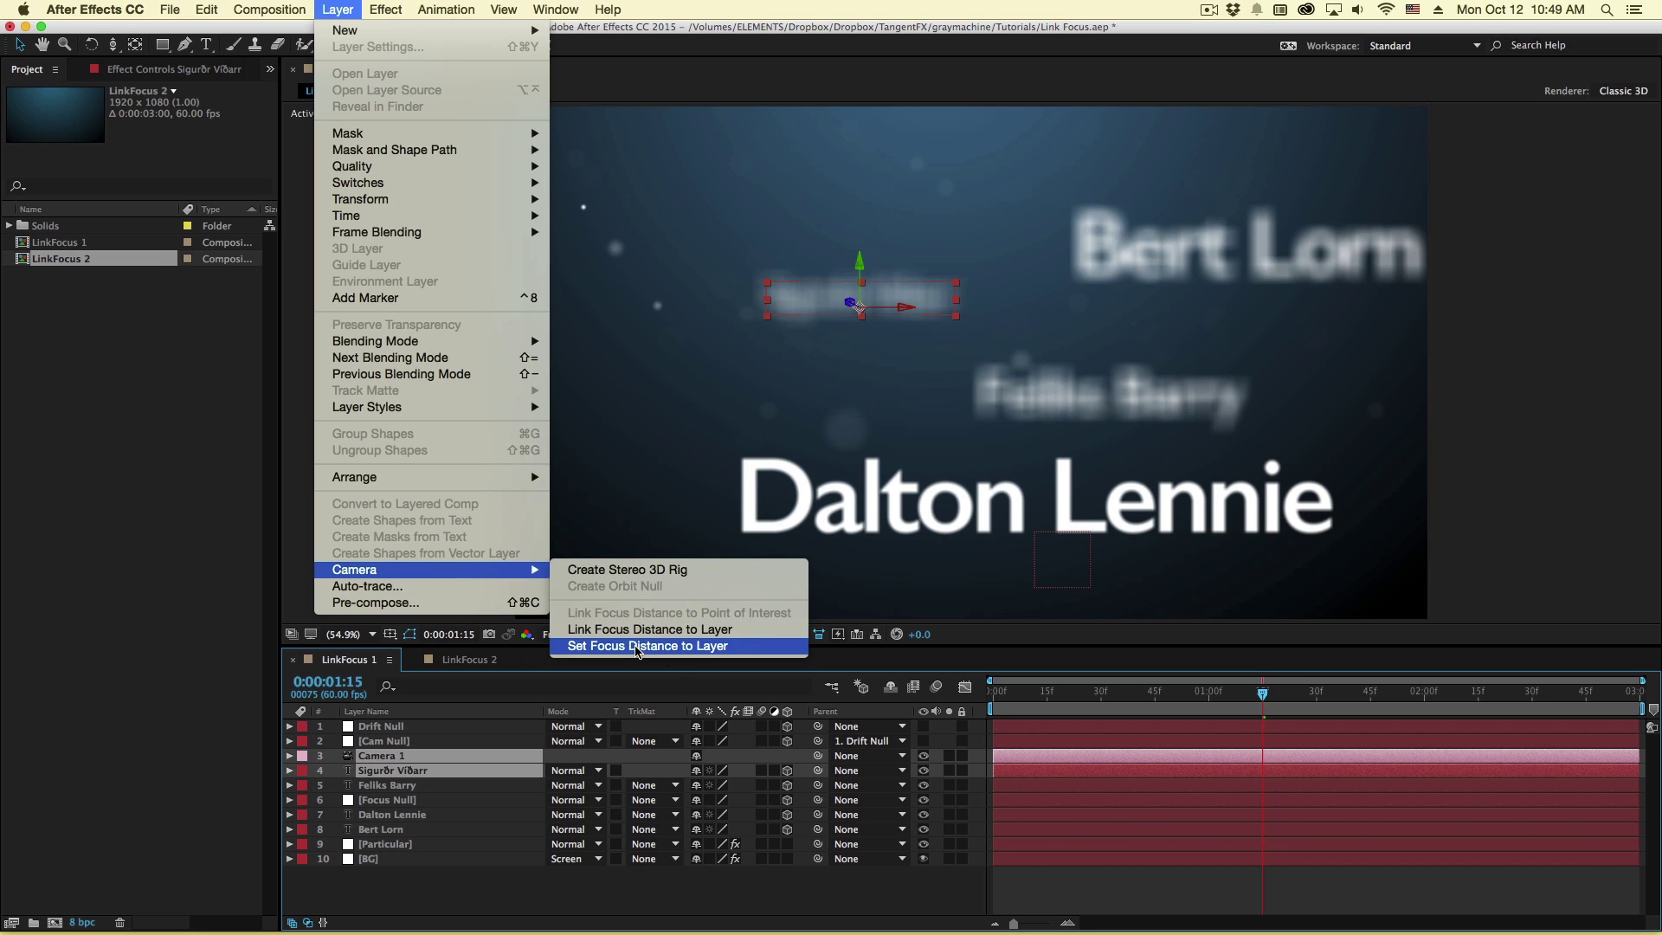
pyautogui.click(637, 648)
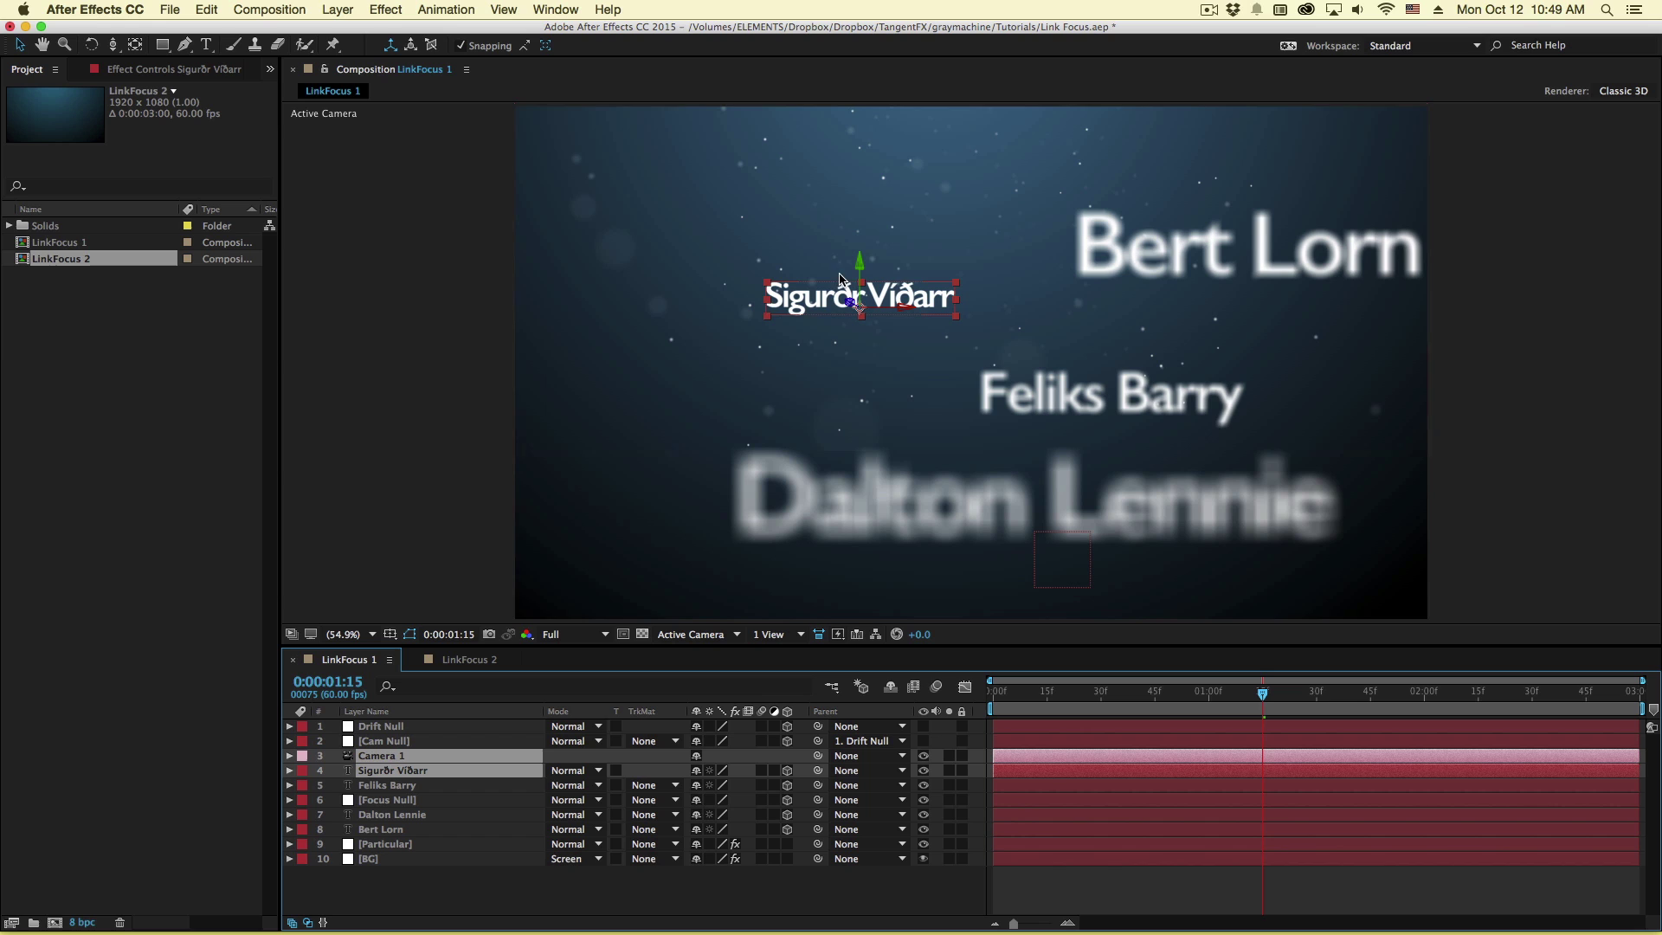
# - Check Camera 1's Focus Distance value in its camera options and collapse them
pyautogui.click(389, 757)
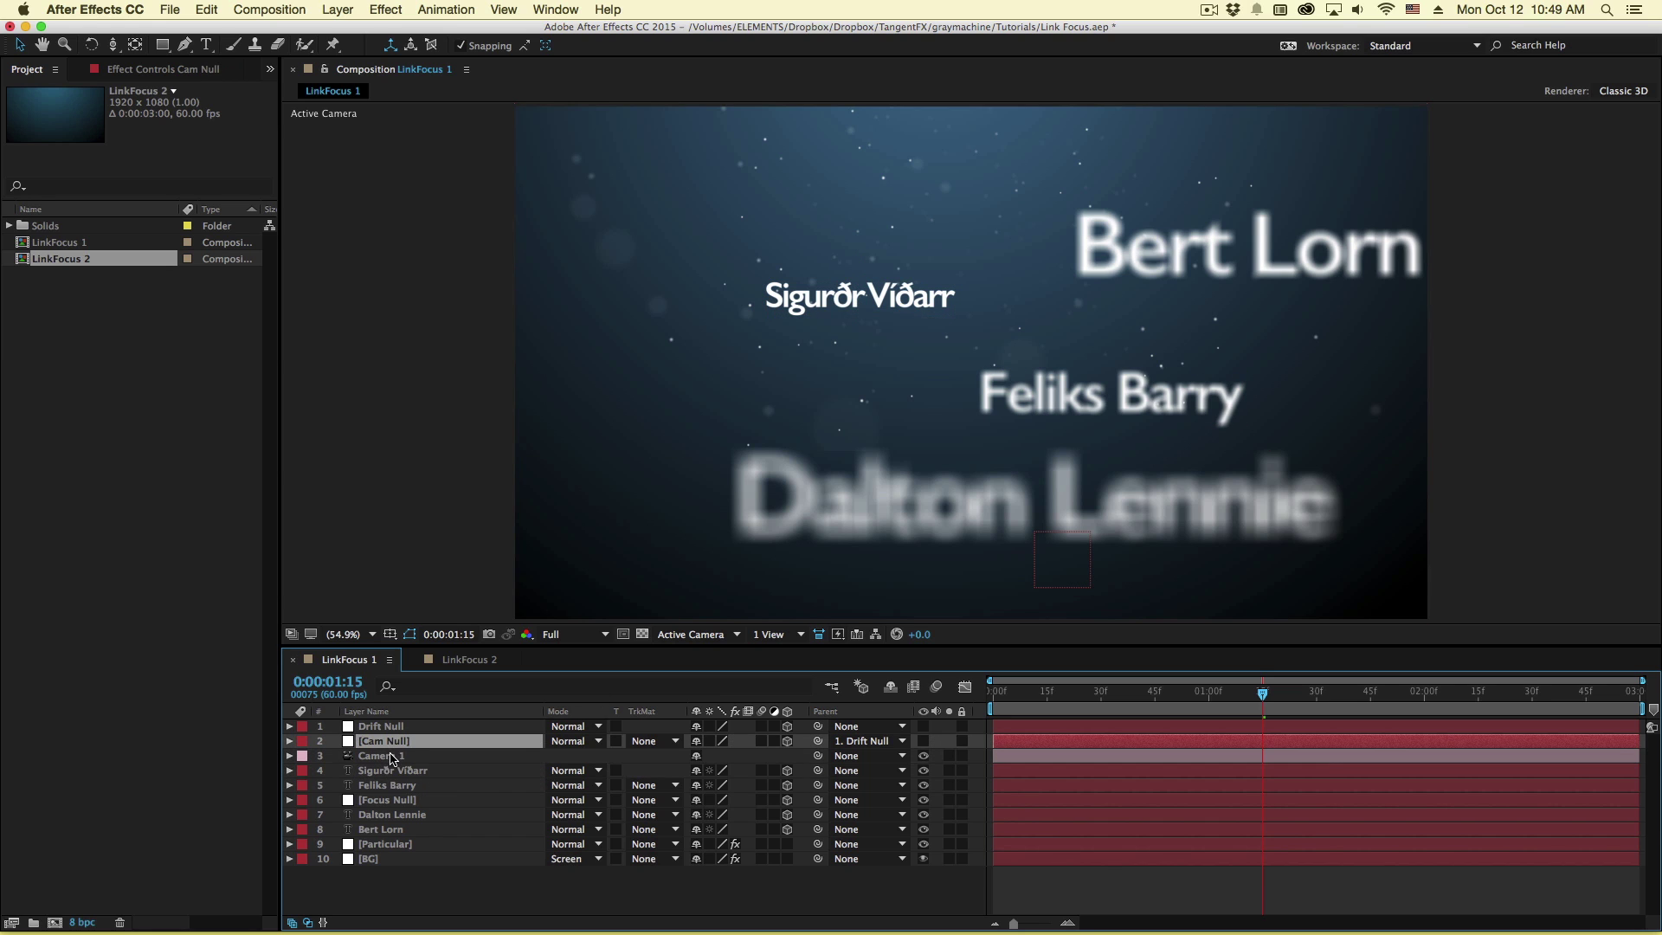
pyautogui.press('a')
pyautogui.press('a')
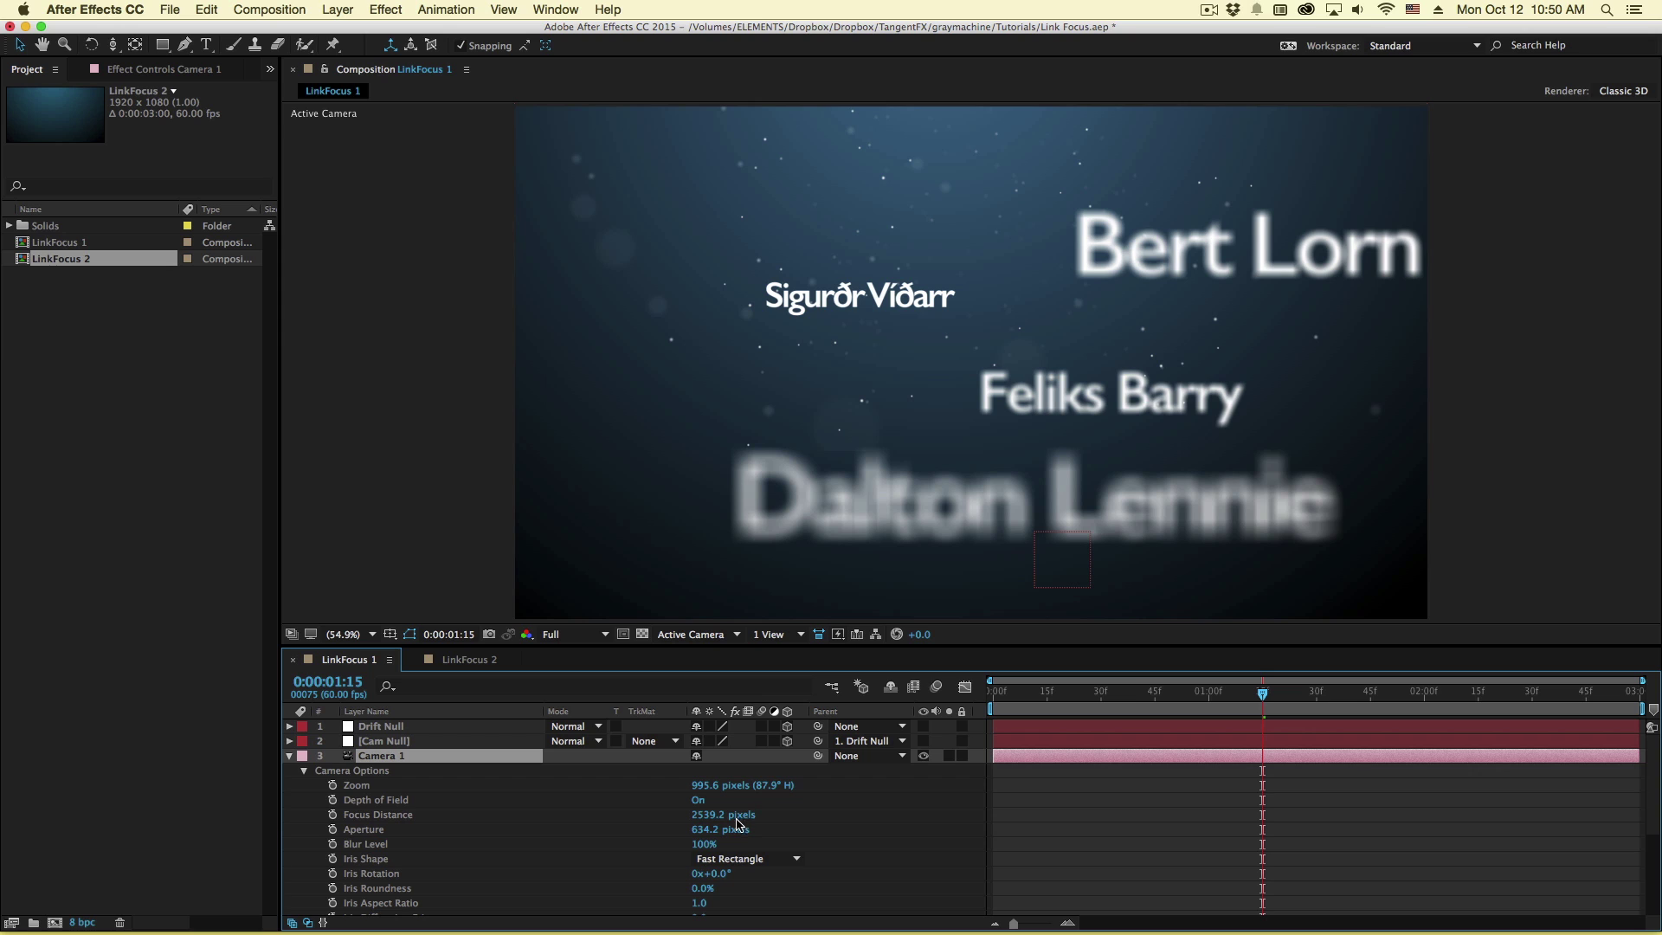
pyautogui.click(289, 756)
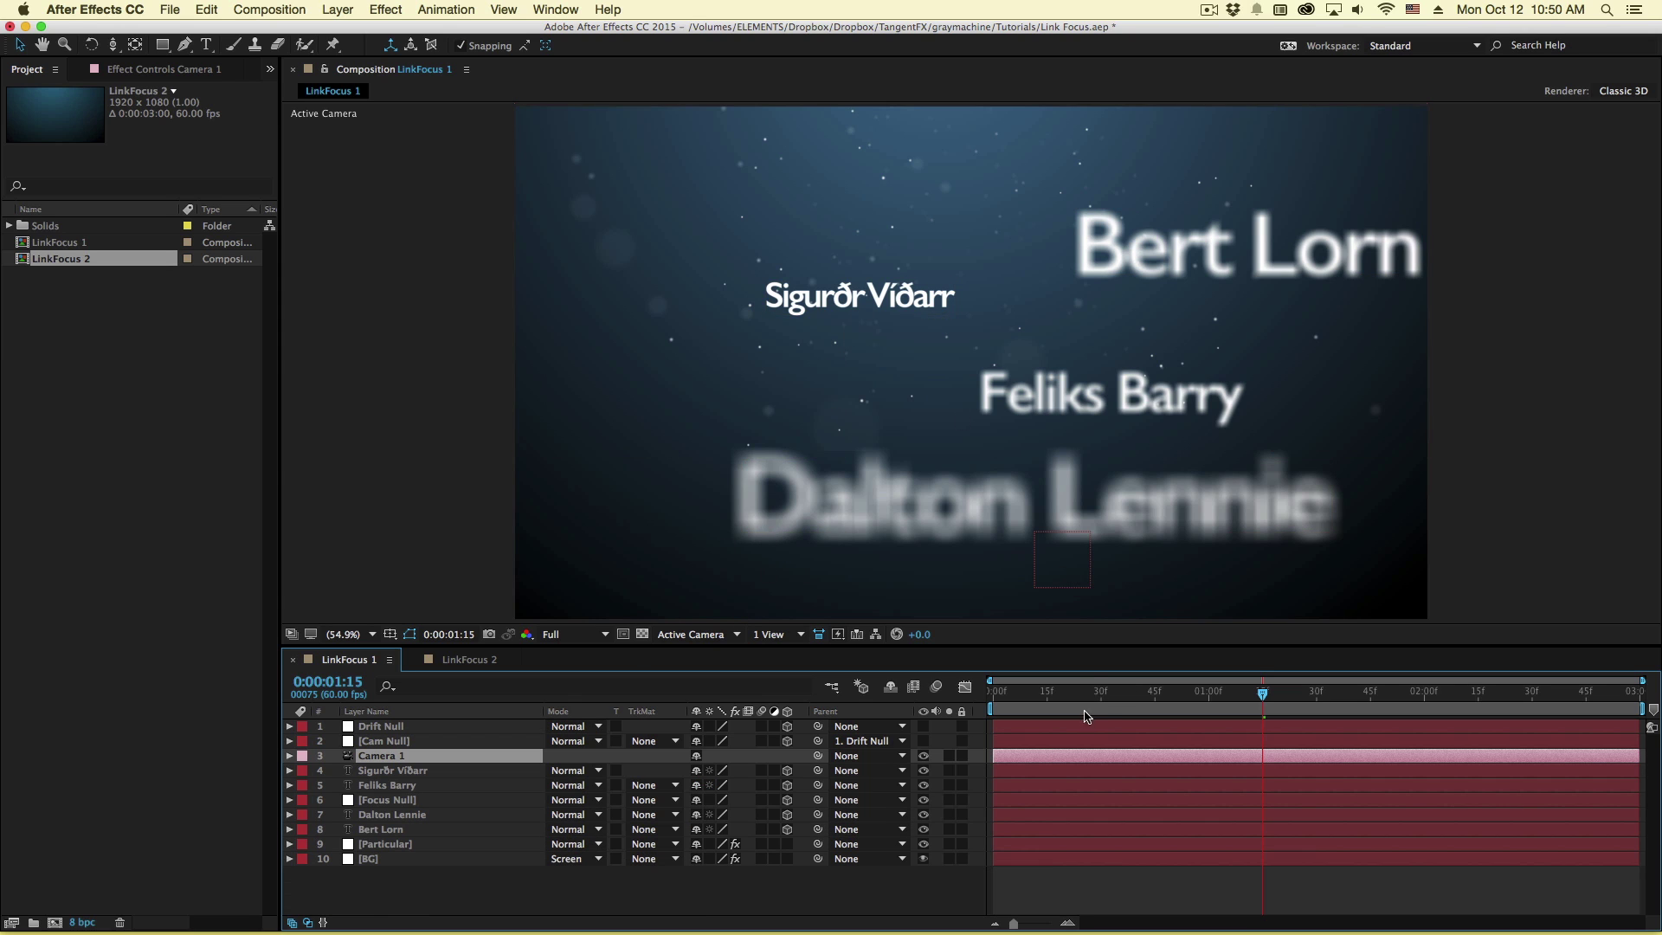
# - Dolly the camera in toward the text layers in LinkFocus 1 with the Track Z camera tool
pyautogui.press('c')
pyautogui.moveTo(1021, 402); pyautogui.dragTo(1055, 473)
pyautogui.click(427, 846)
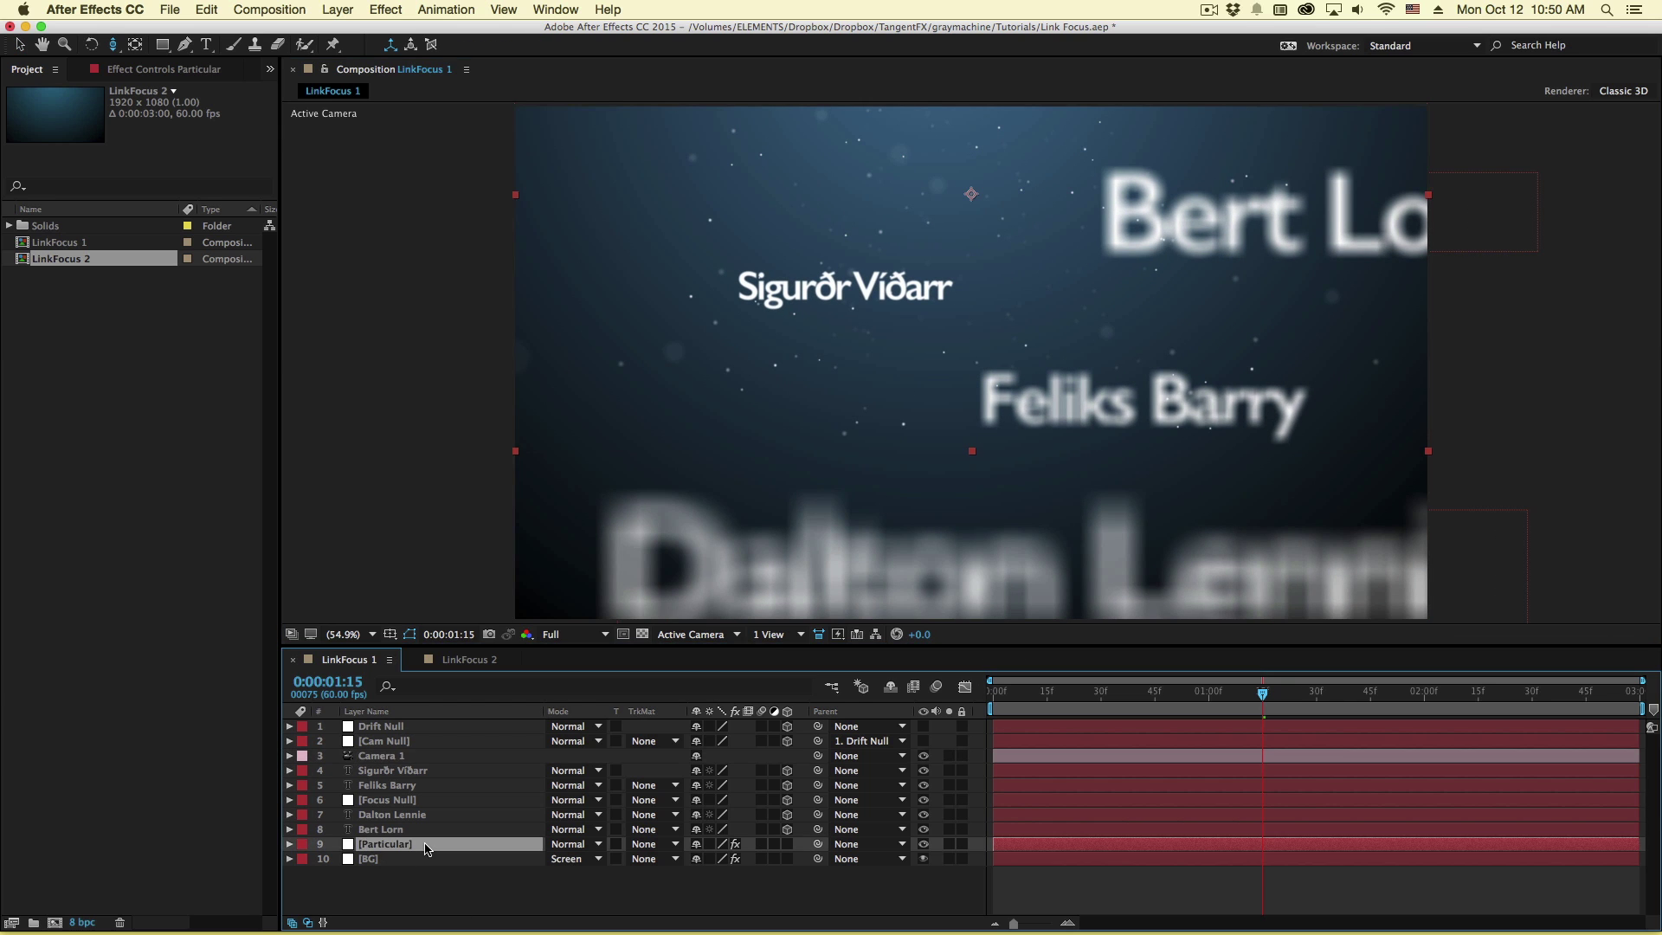
pyautogui.click(597, 900)
pyautogui.moveTo(898, 468); pyautogui.dragTo(957, 141)
pyautogui.press('super+z')
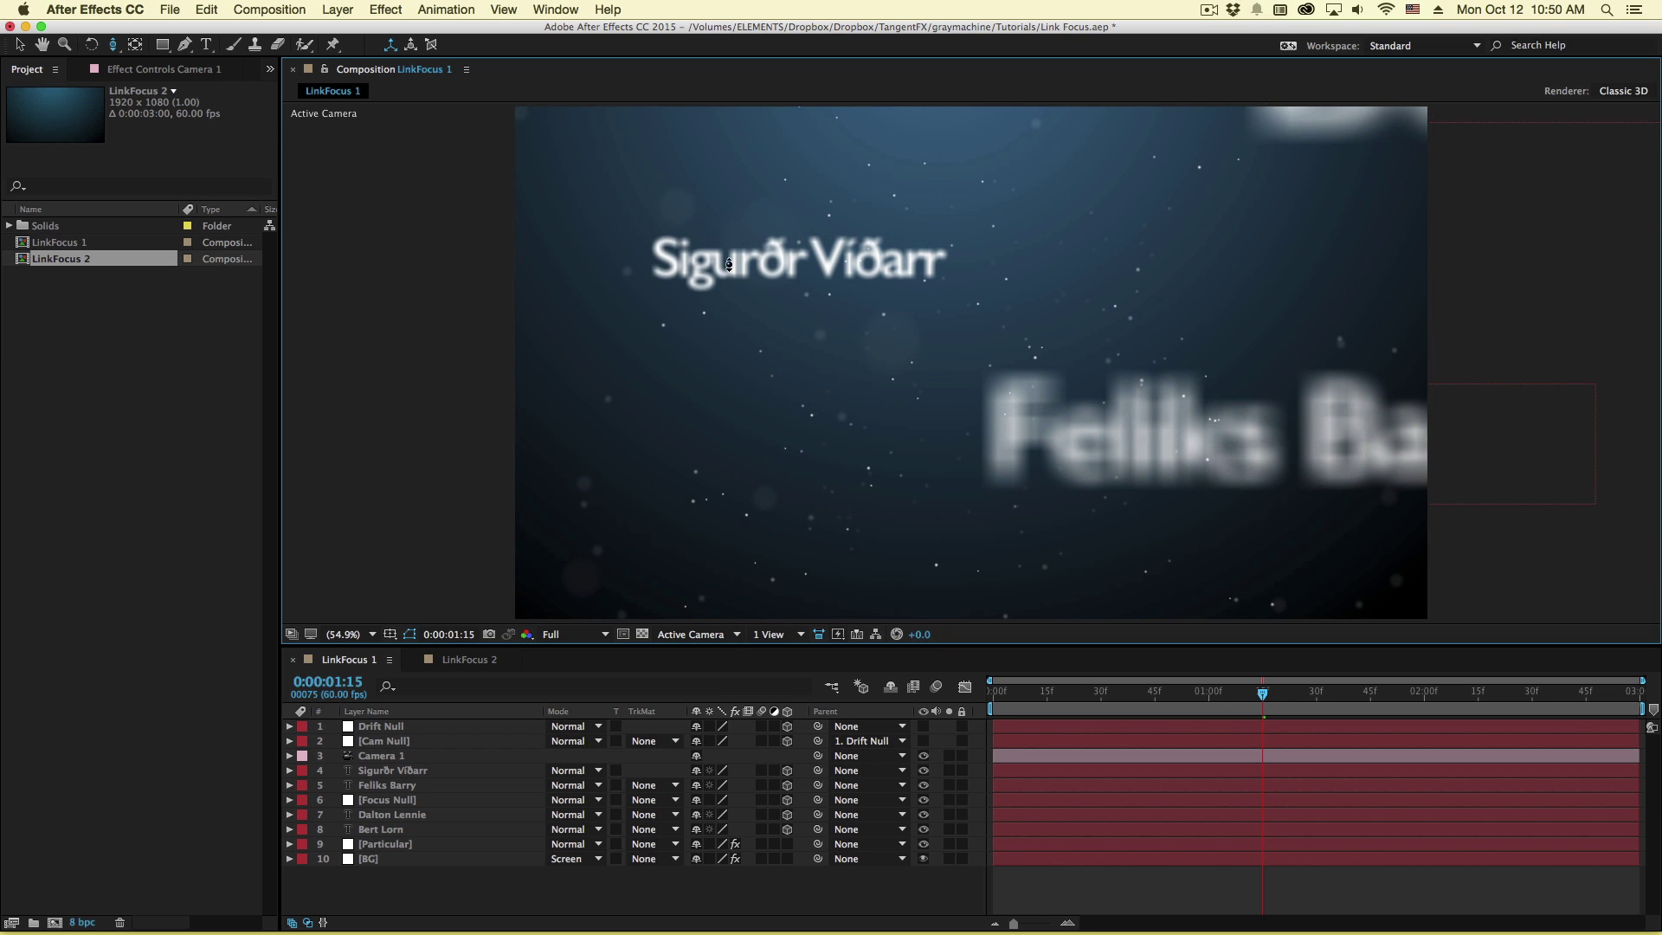
# - Set Camera 1's focus distance to text layer 4 again and dolly the camera back out
pyautogui.click(394, 771)
pyautogui.keyDown('shift'); pyautogui.click(395, 756); pyautogui.keyUp('shift')
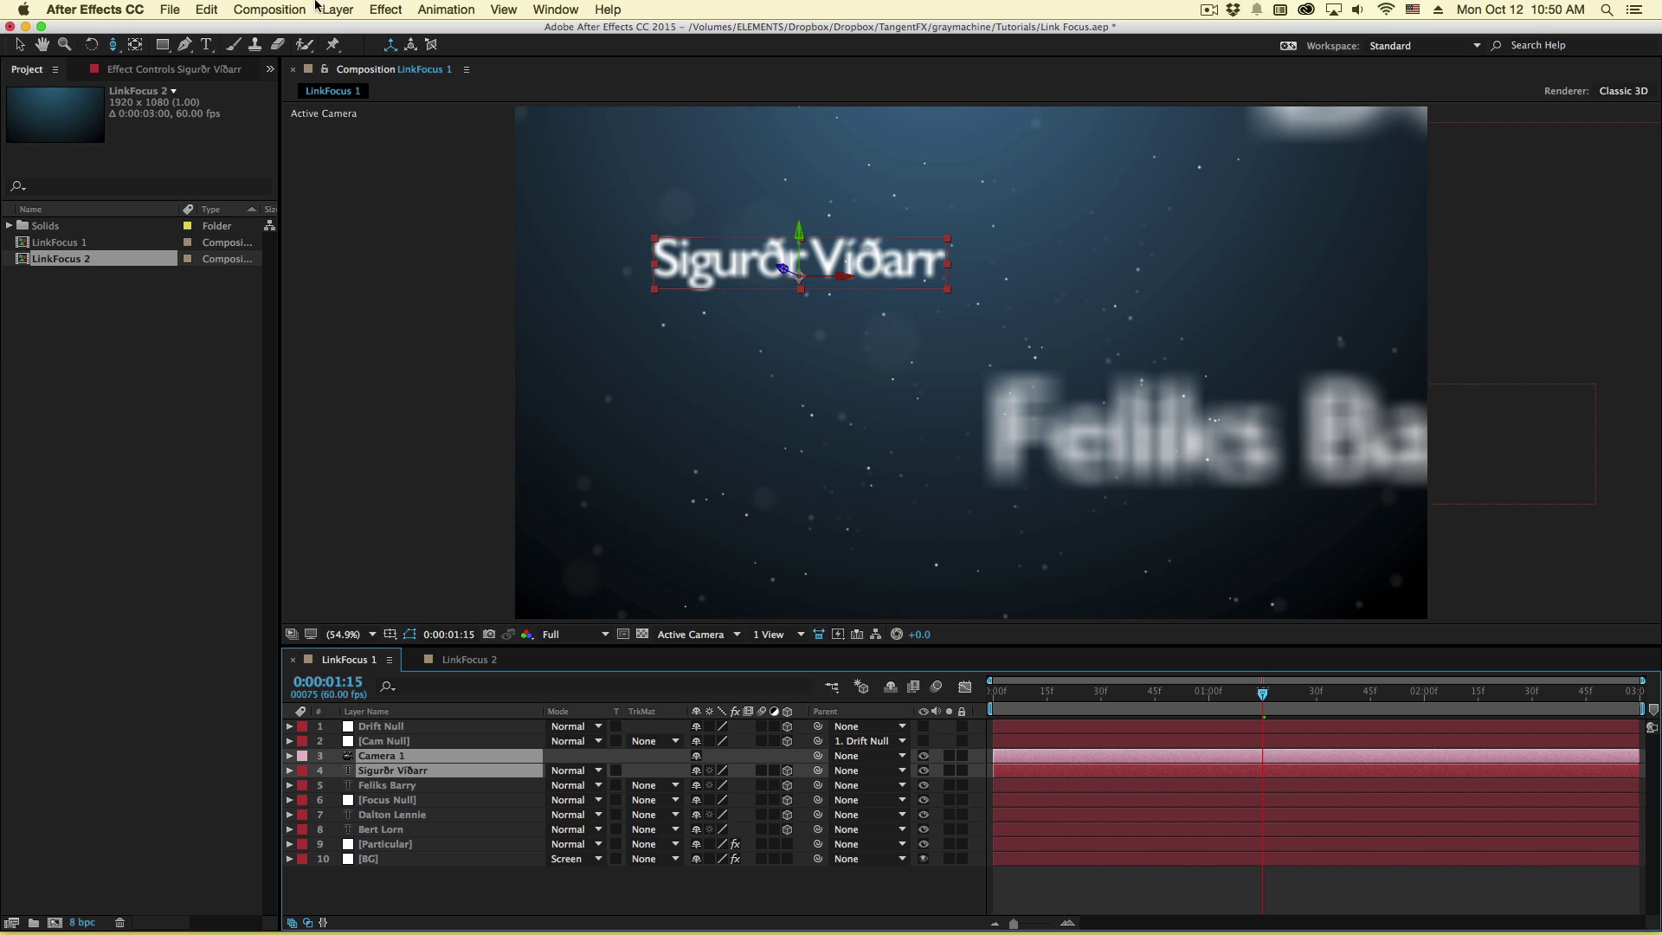
pyautogui.click(340, 9)
pyautogui.moveTo(398, 569)
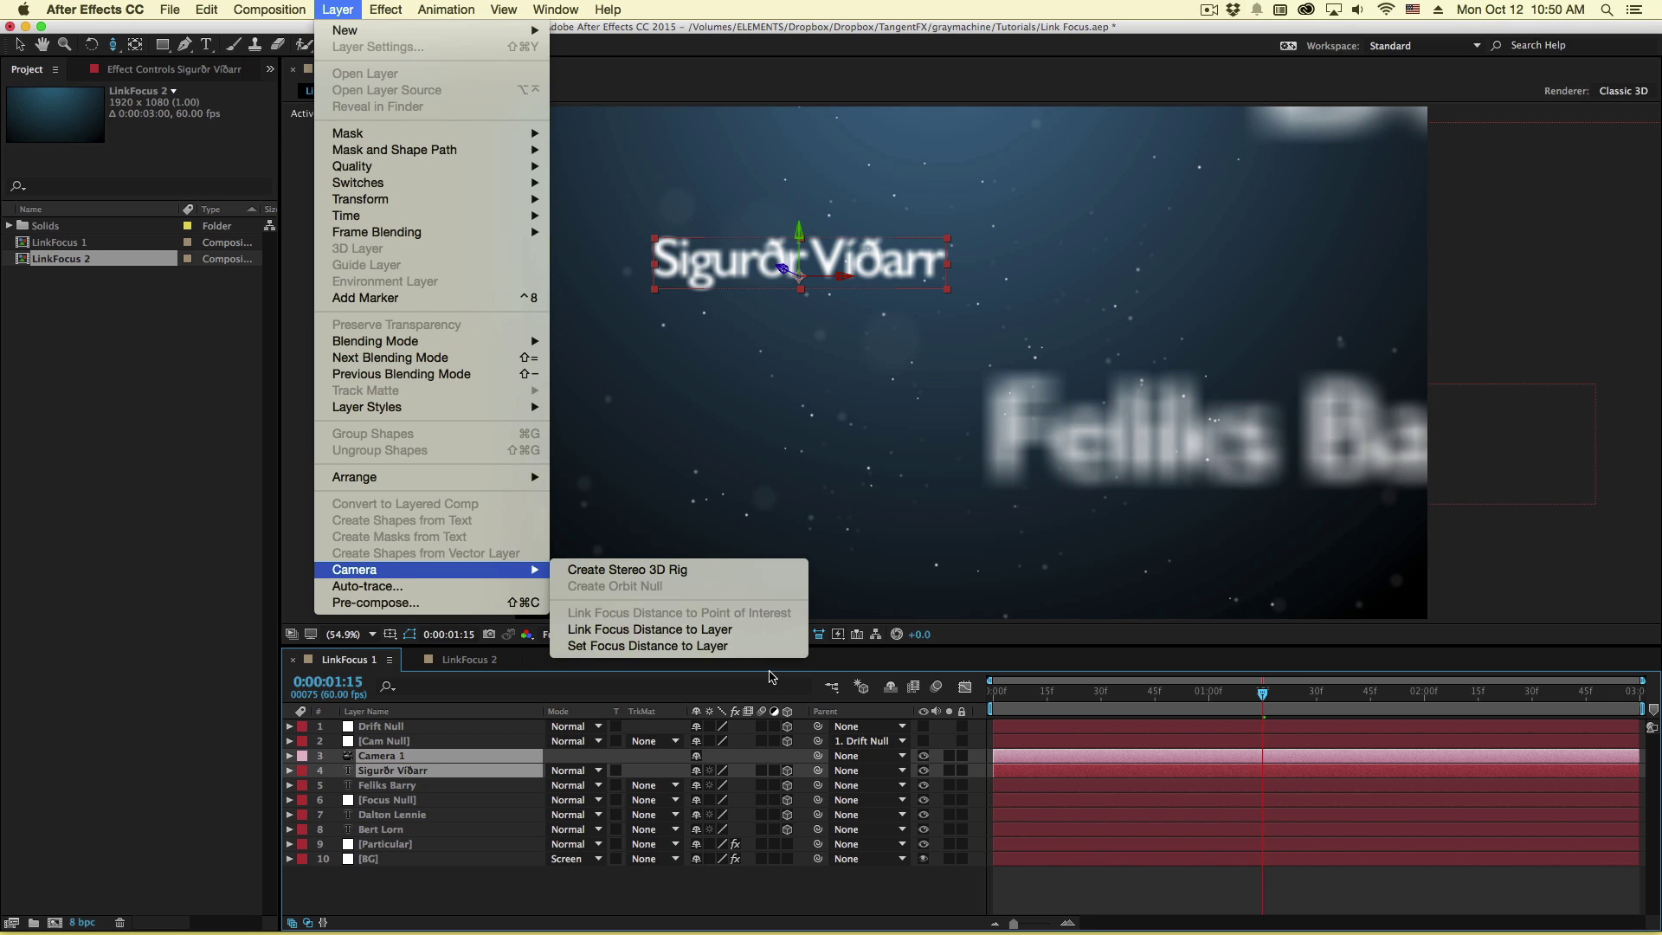
pyautogui.click(762, 648)
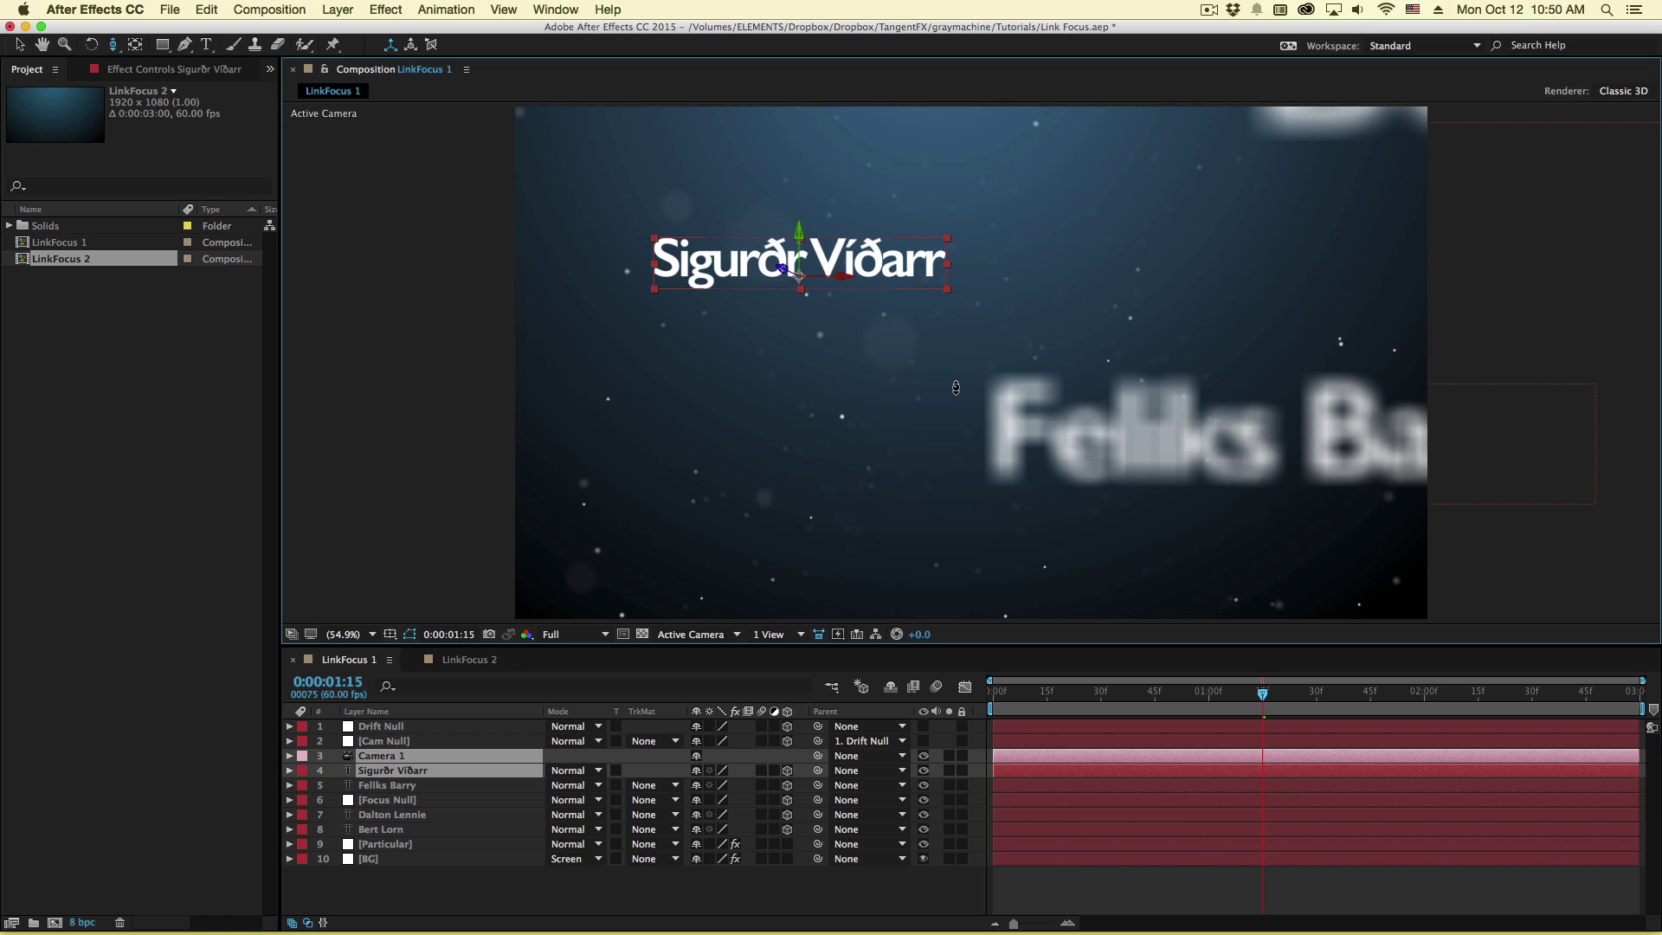
pyautogui.moveTo(975, 361); pyautogui.dragTo(907, 560)
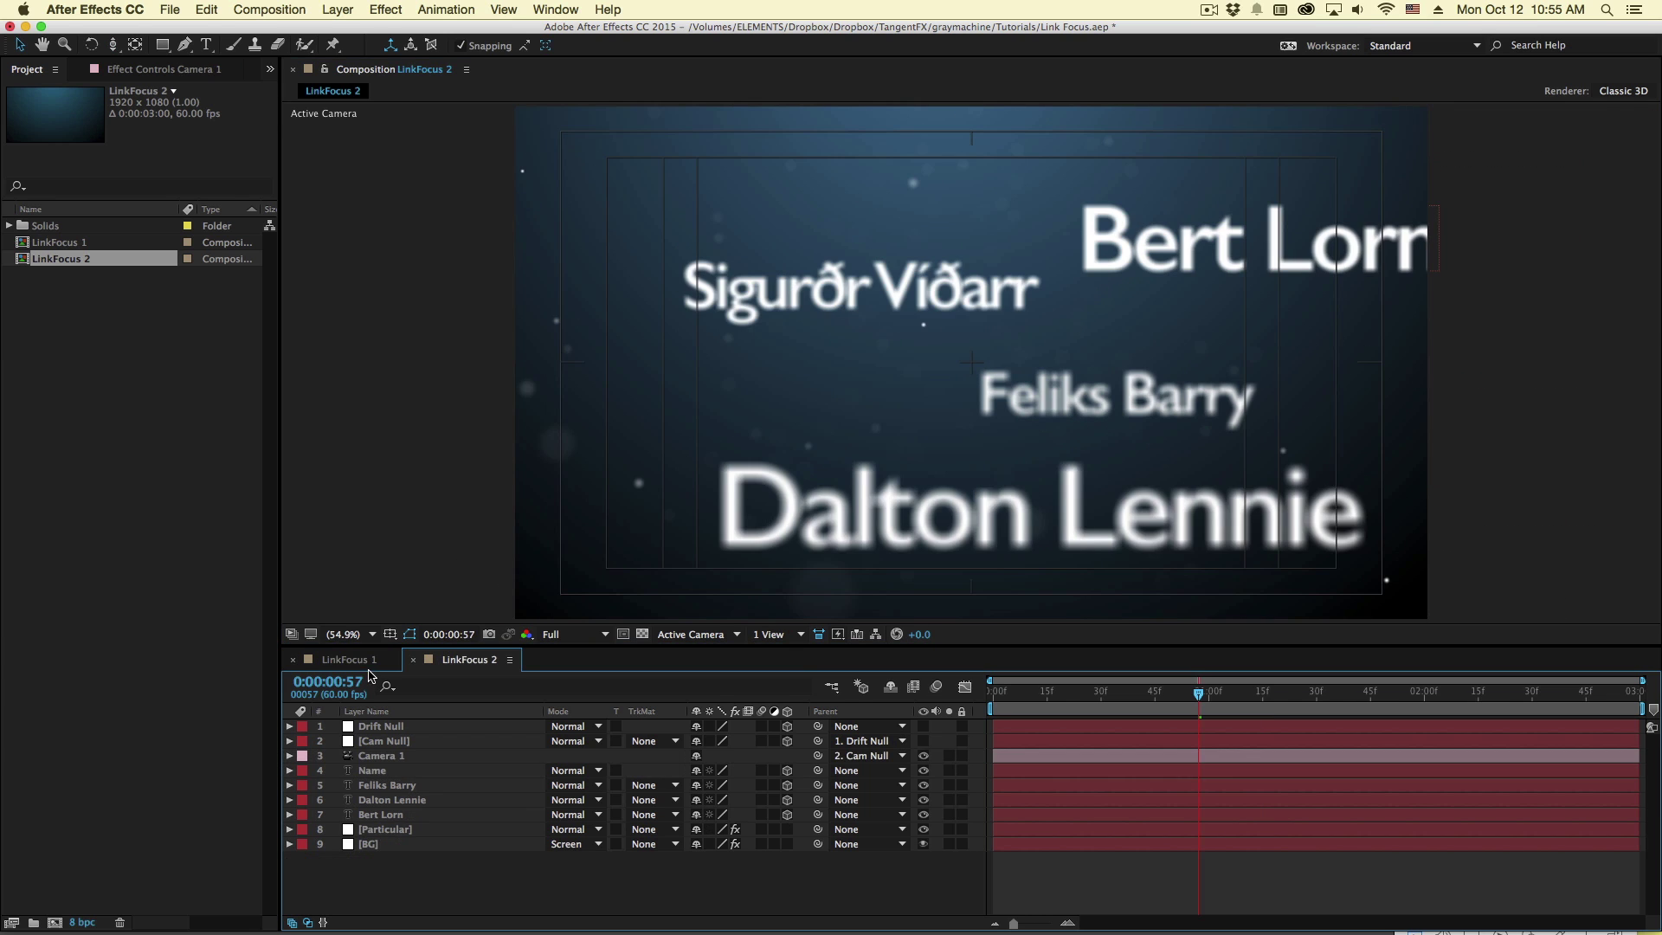
# - In the LinkFocus 2 composition, link Camera 1's focus distance to the Name layer using Link Focus Distance to Layer
pyautogui.click(370, 659)
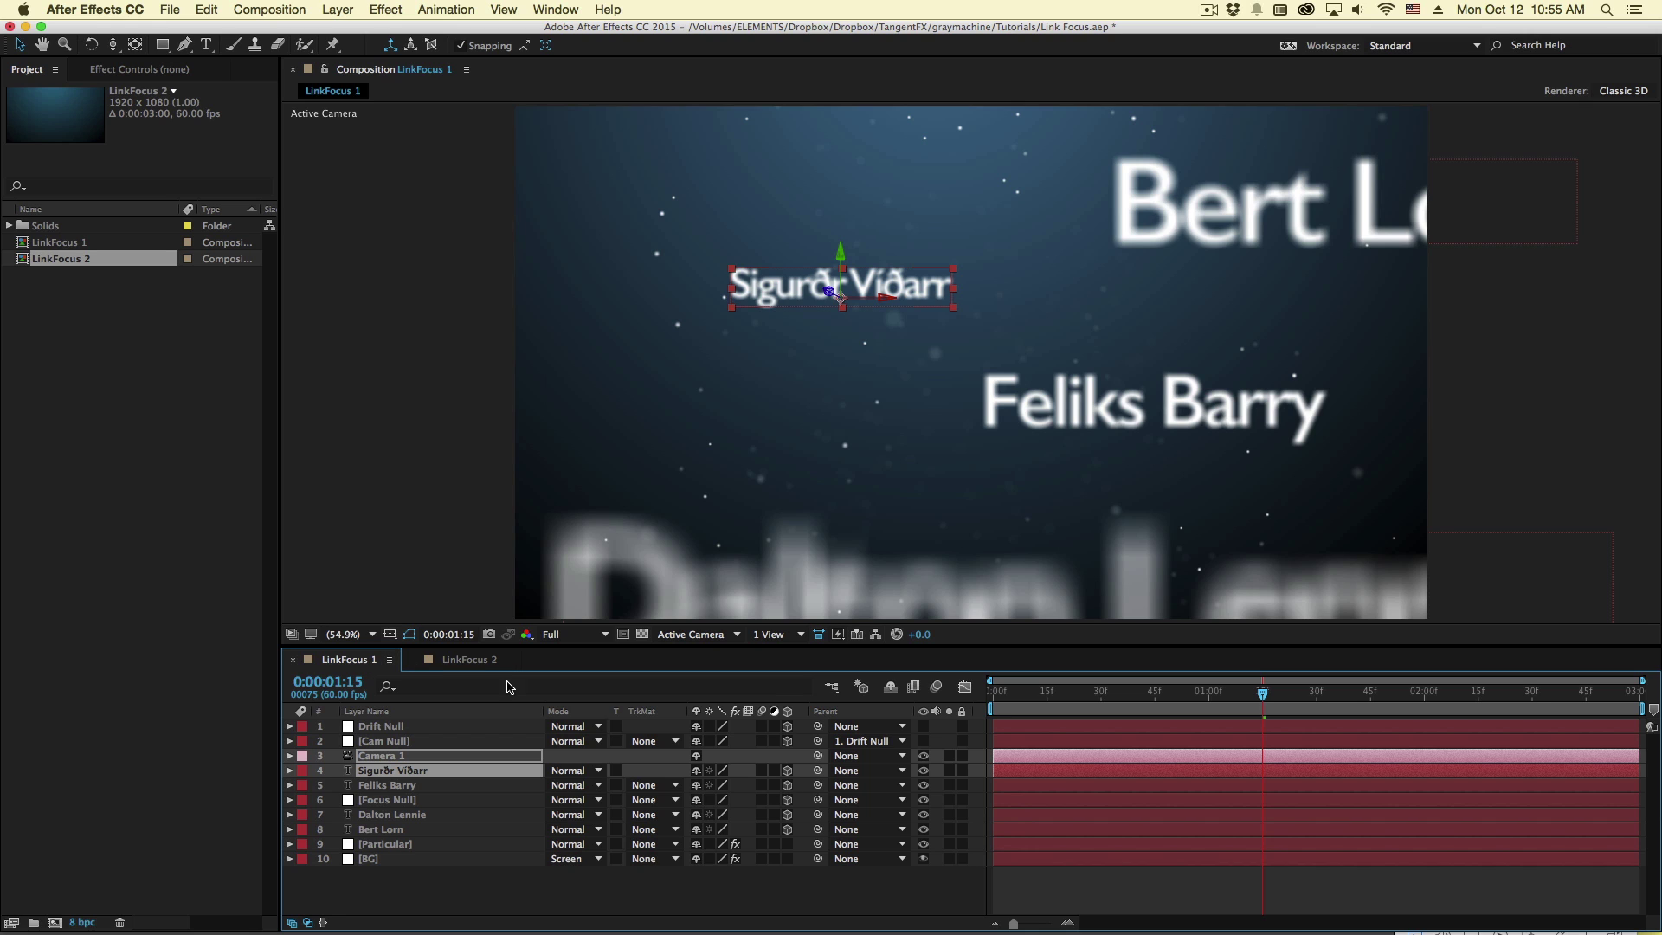
pyautogui.click(440, 663)
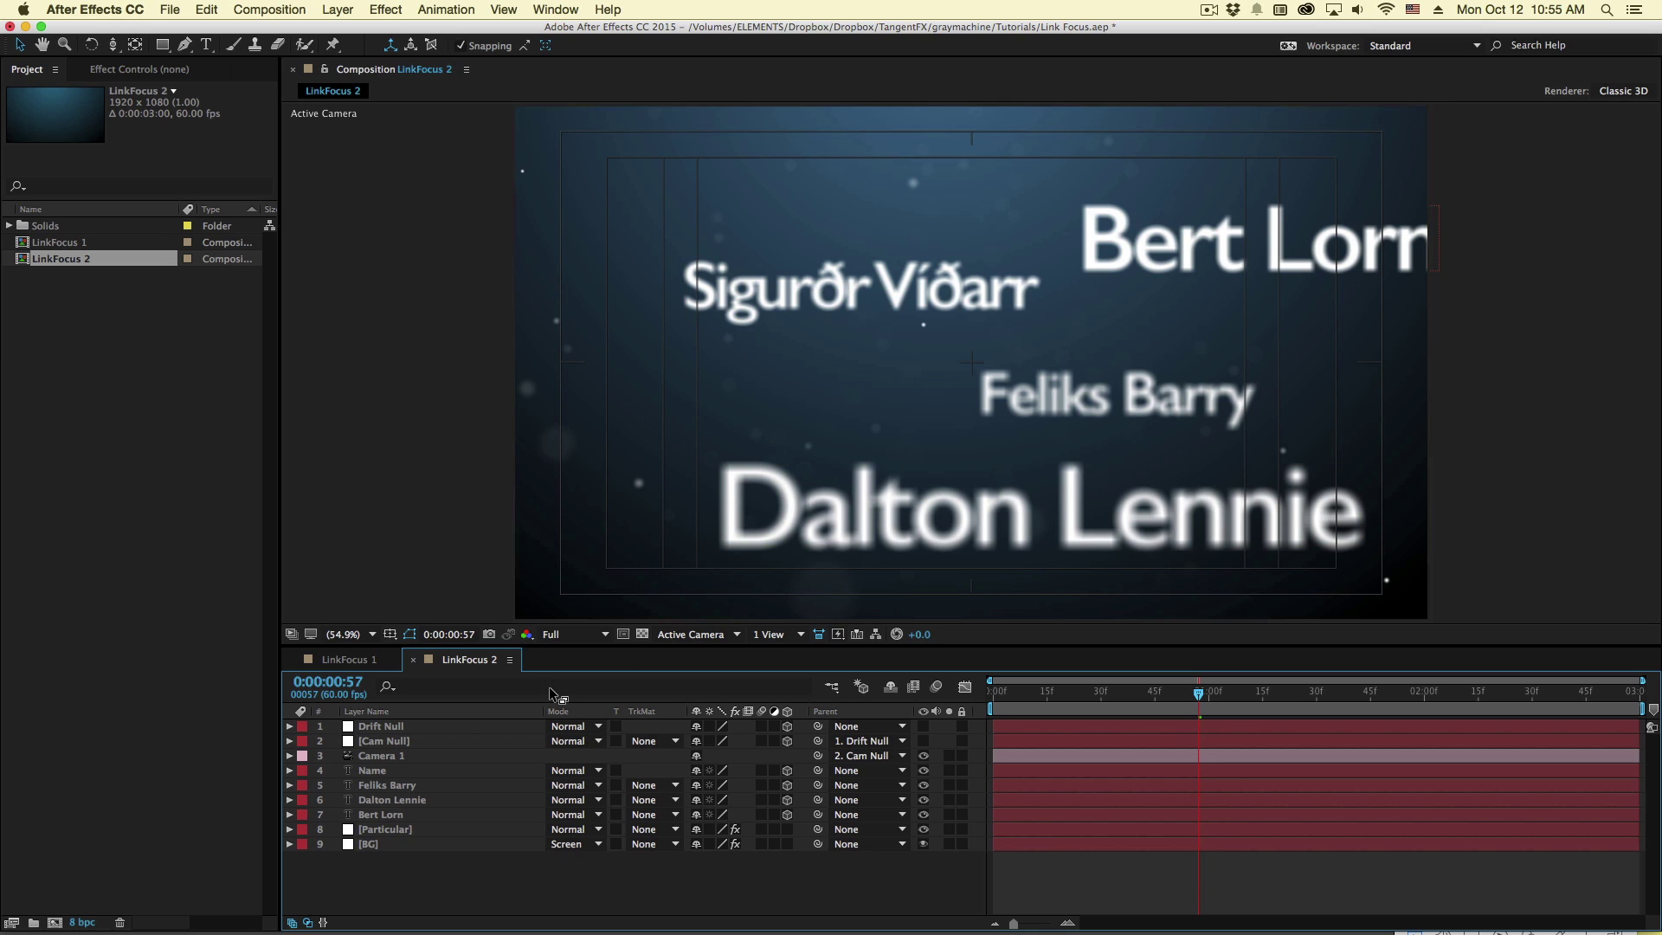
pyautogui.click(415, 758)
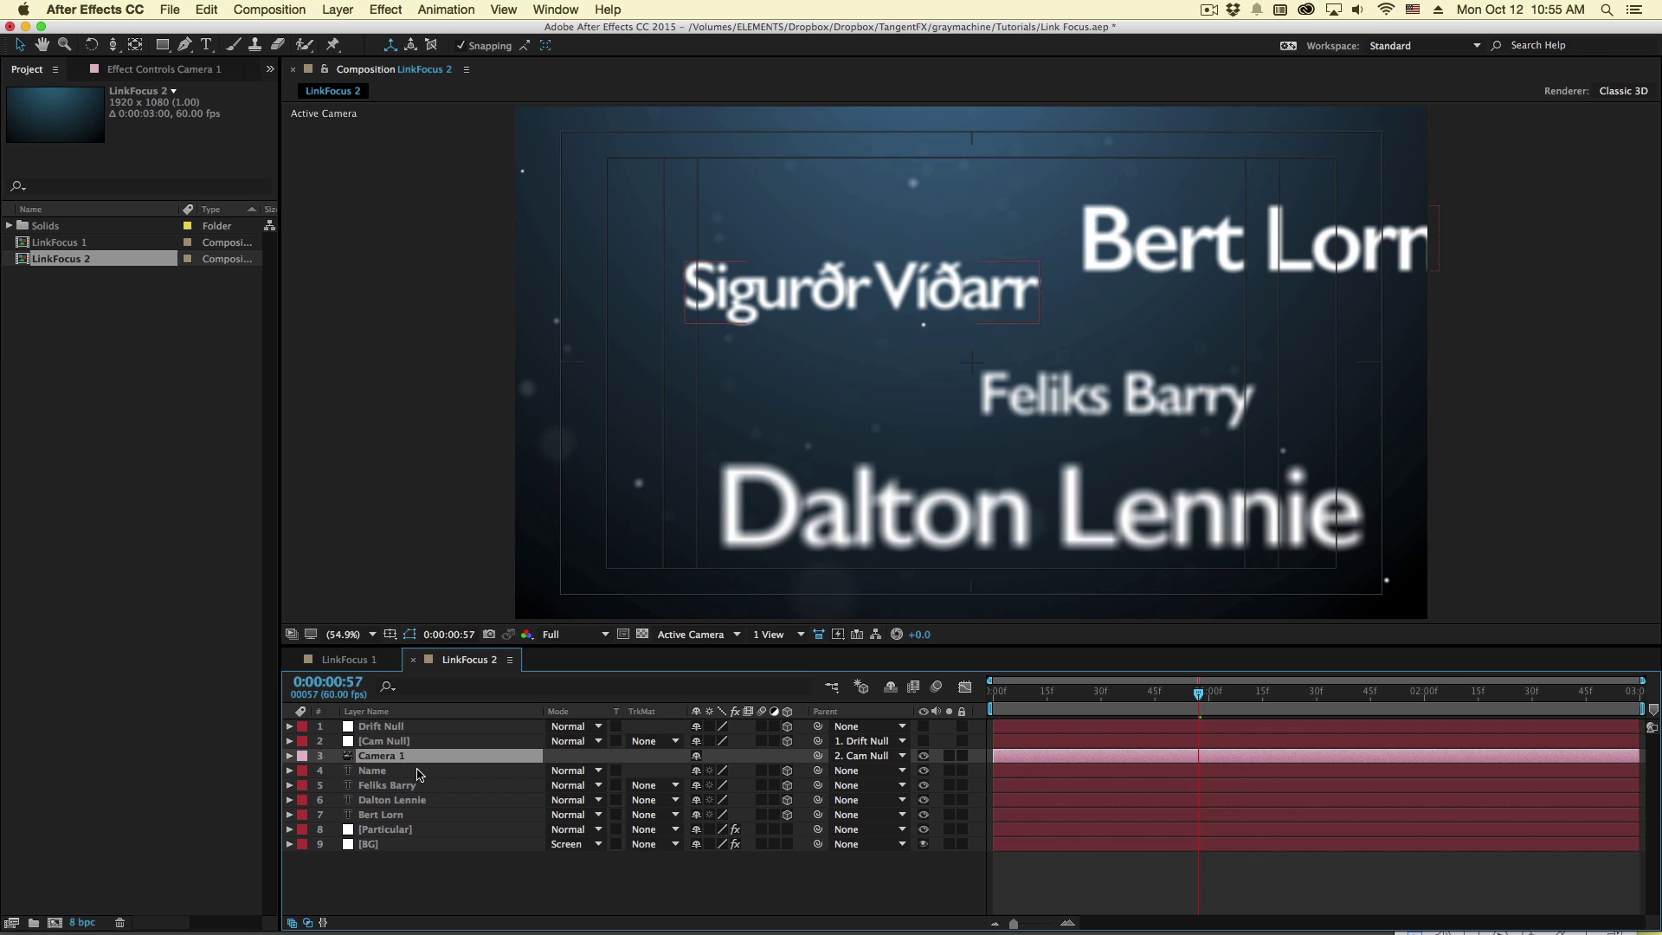
pyautogui.keyDown('shift'); pyautogui.click(419, 771); pyautogui.keyUp('shift')
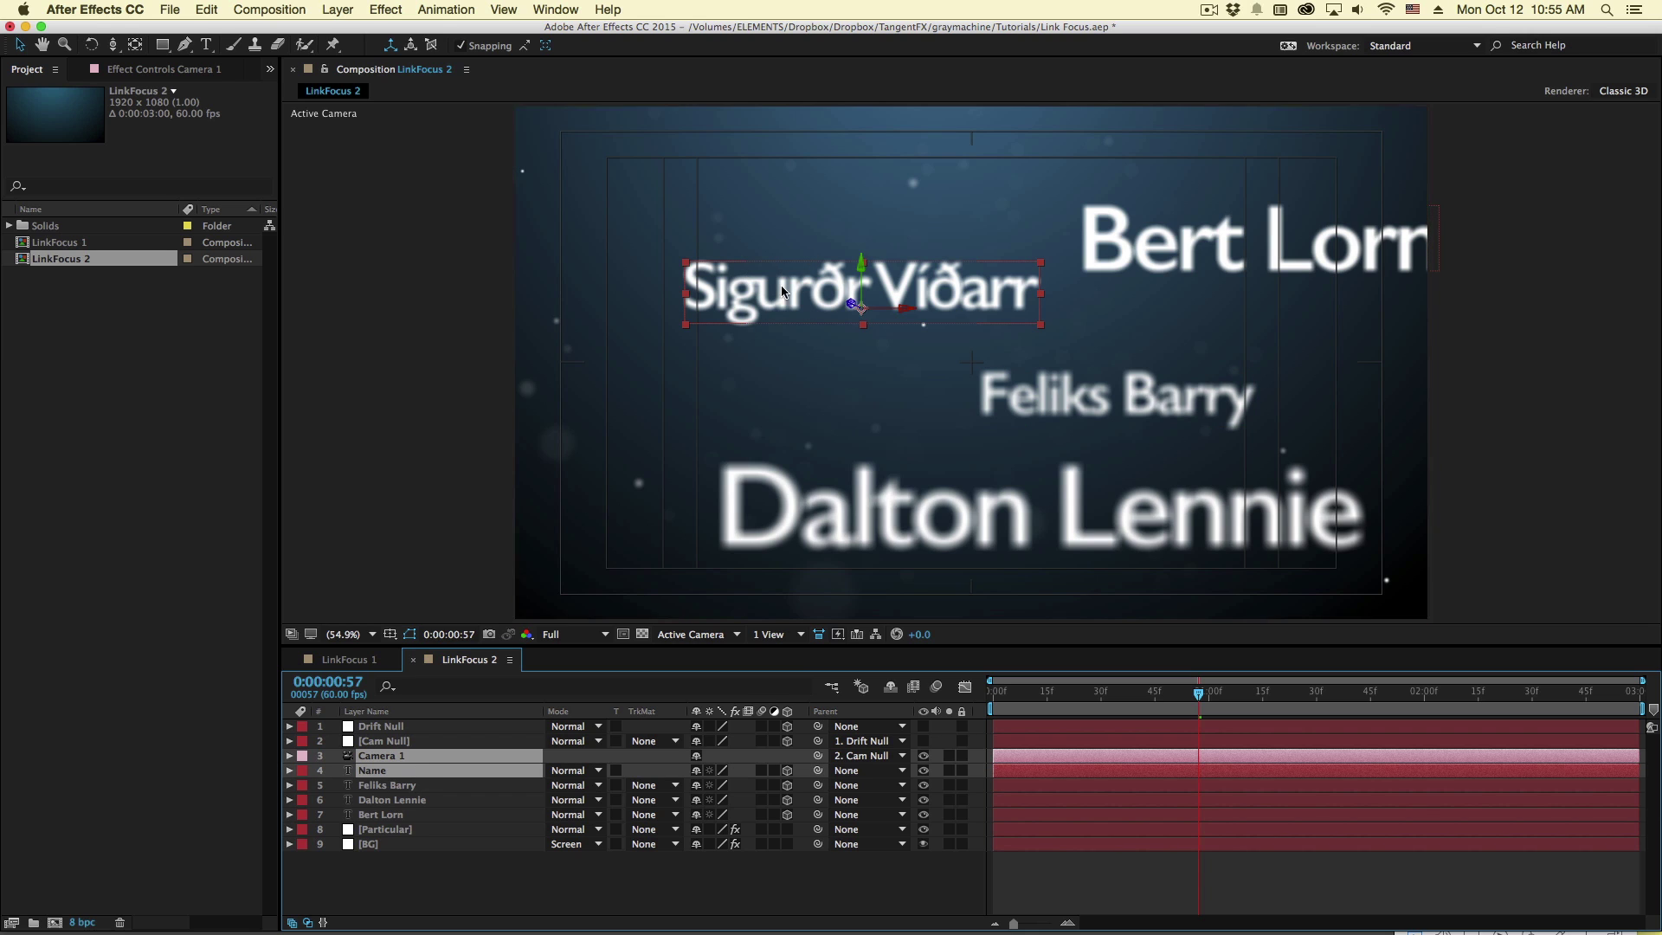
pyautogui.click(337, 9)
pyautogui.moveTo(402, 571)
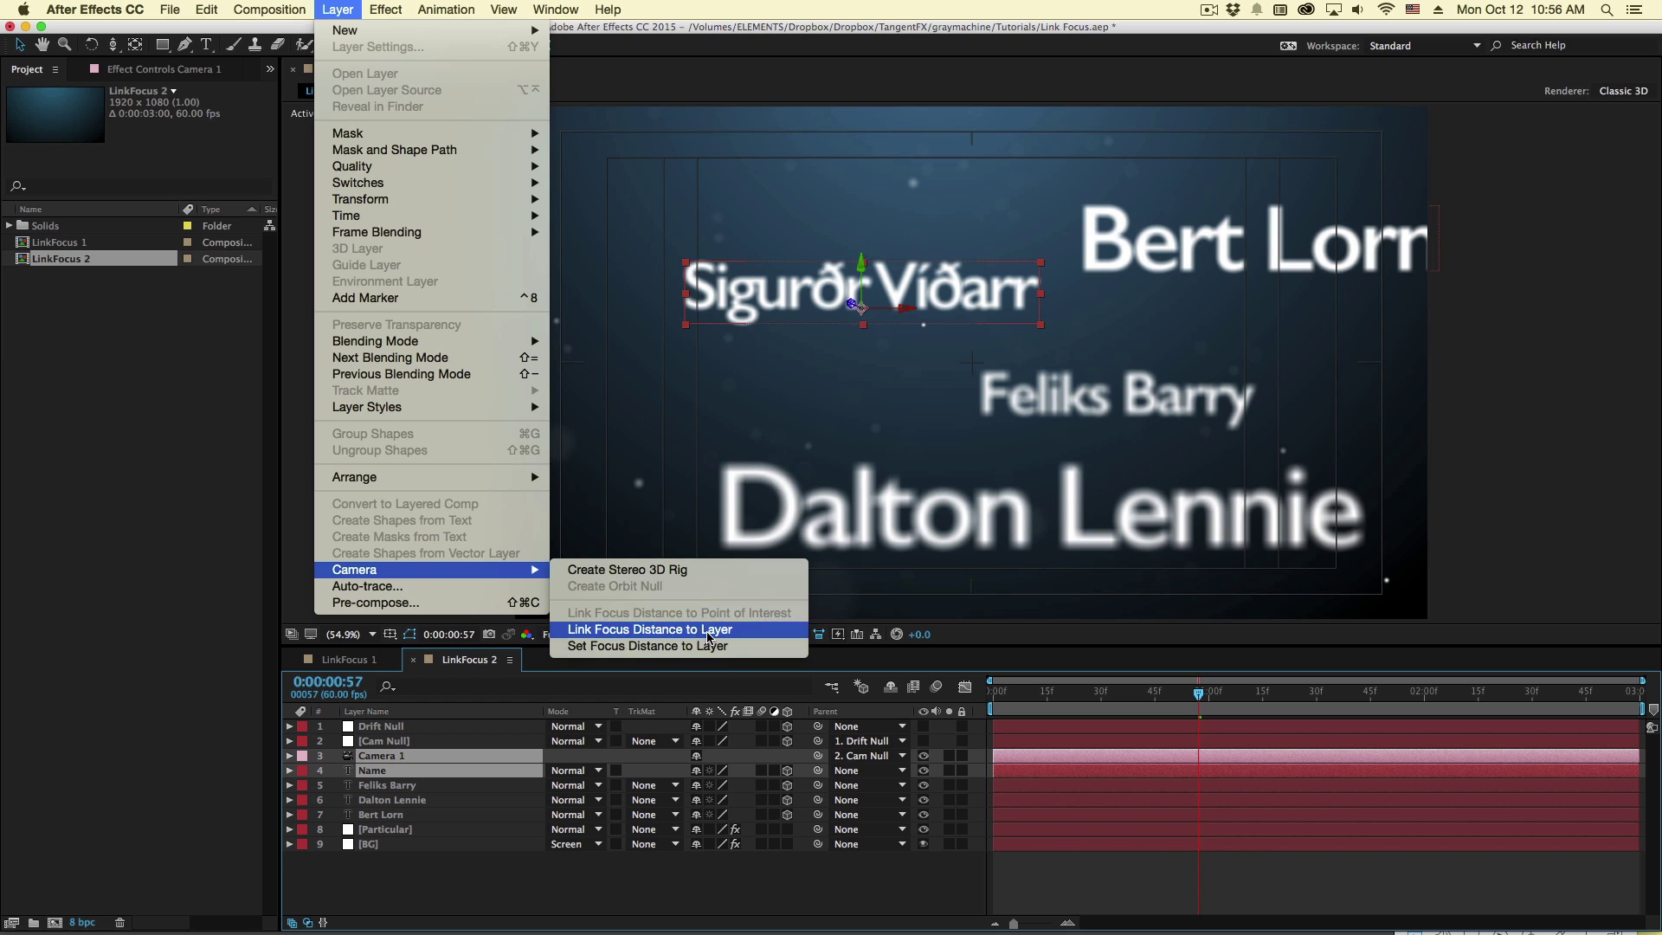
pyautogui.click(708, 638)
pyautogui.click(390, 881)
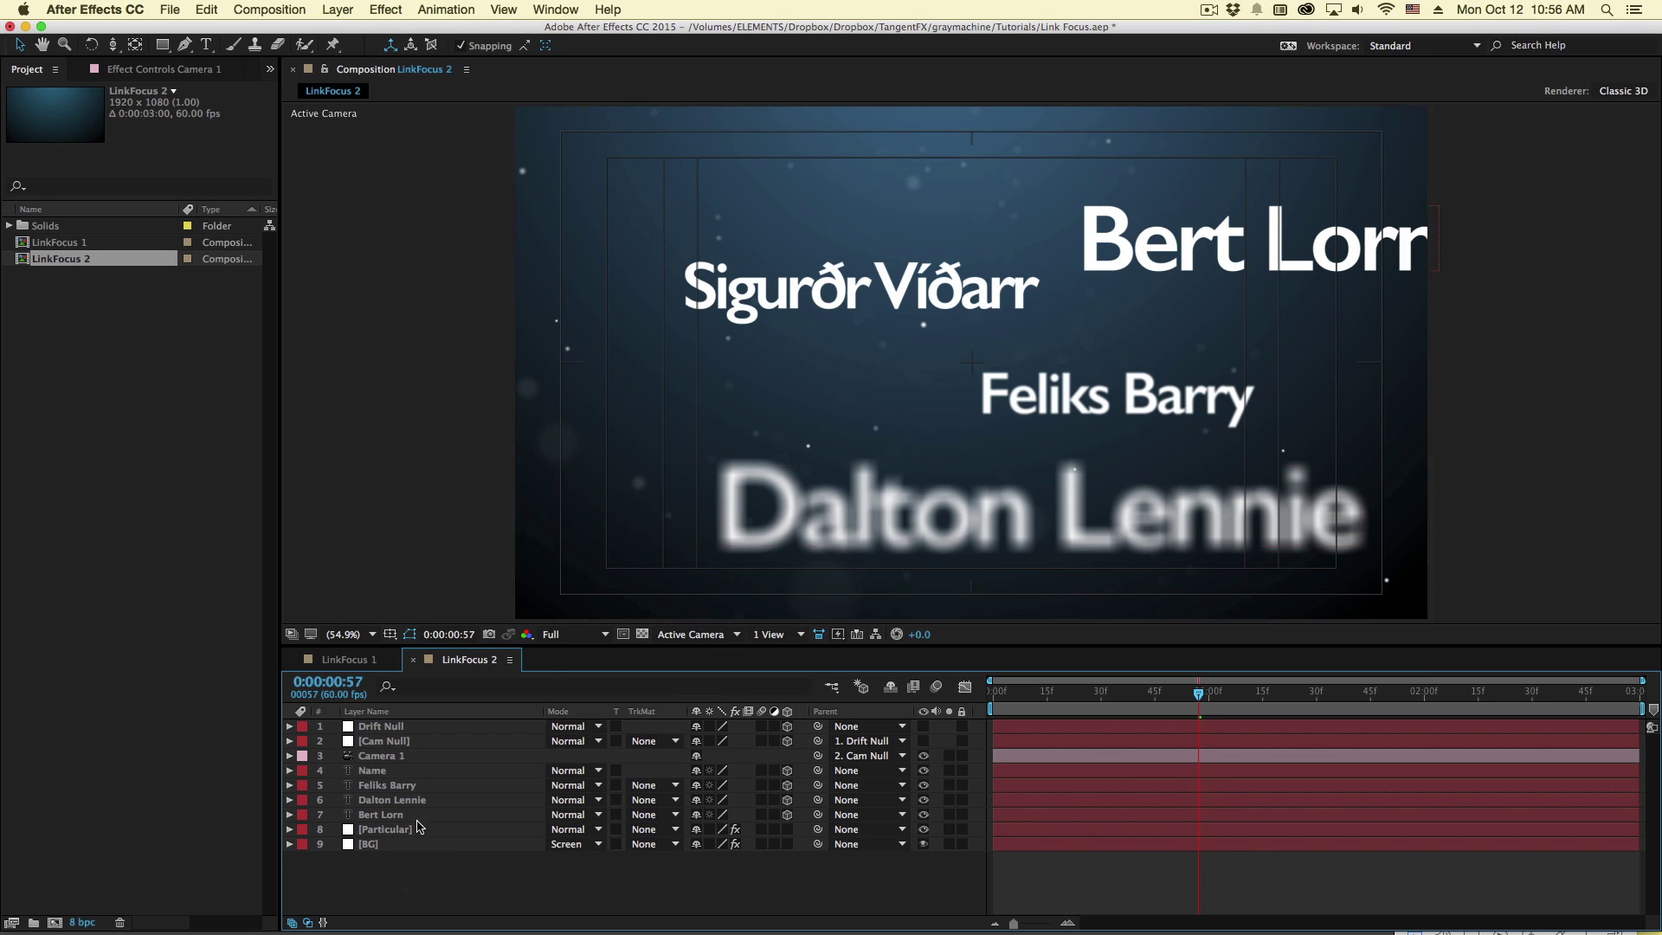
# - Move the Name layer along Z much closer to the camera and reposition it fully inside the frame
pyautogui.click(417, 771)
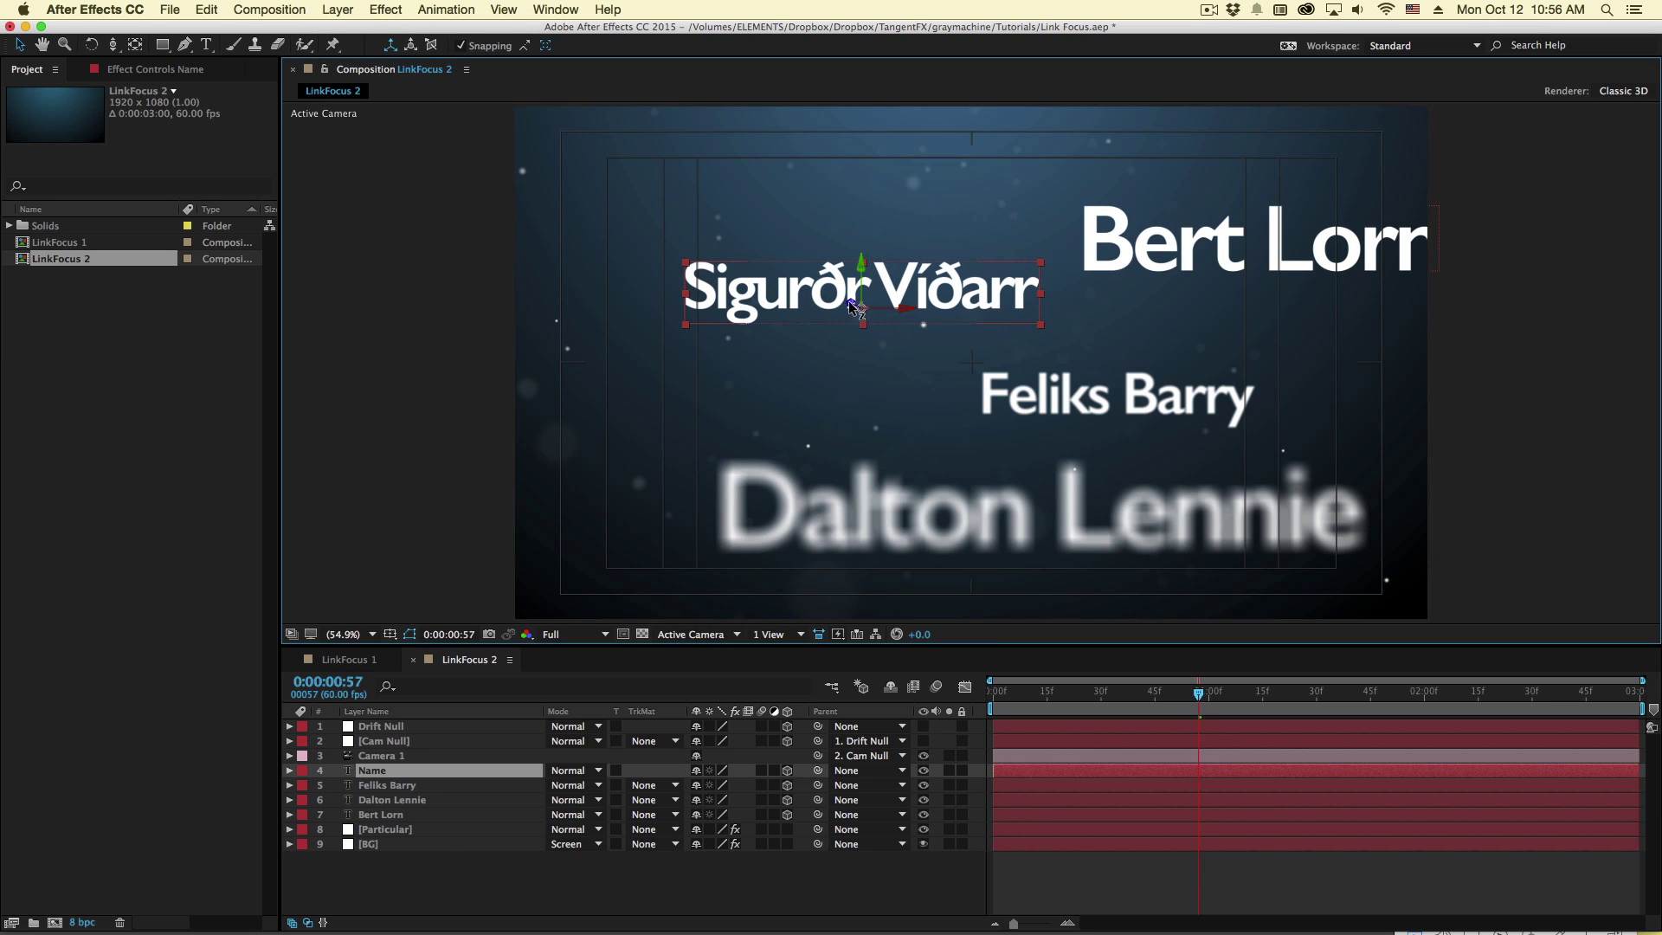
pyautogui.moveTo(853, 308); pyautogui.dragTo(800, 335)
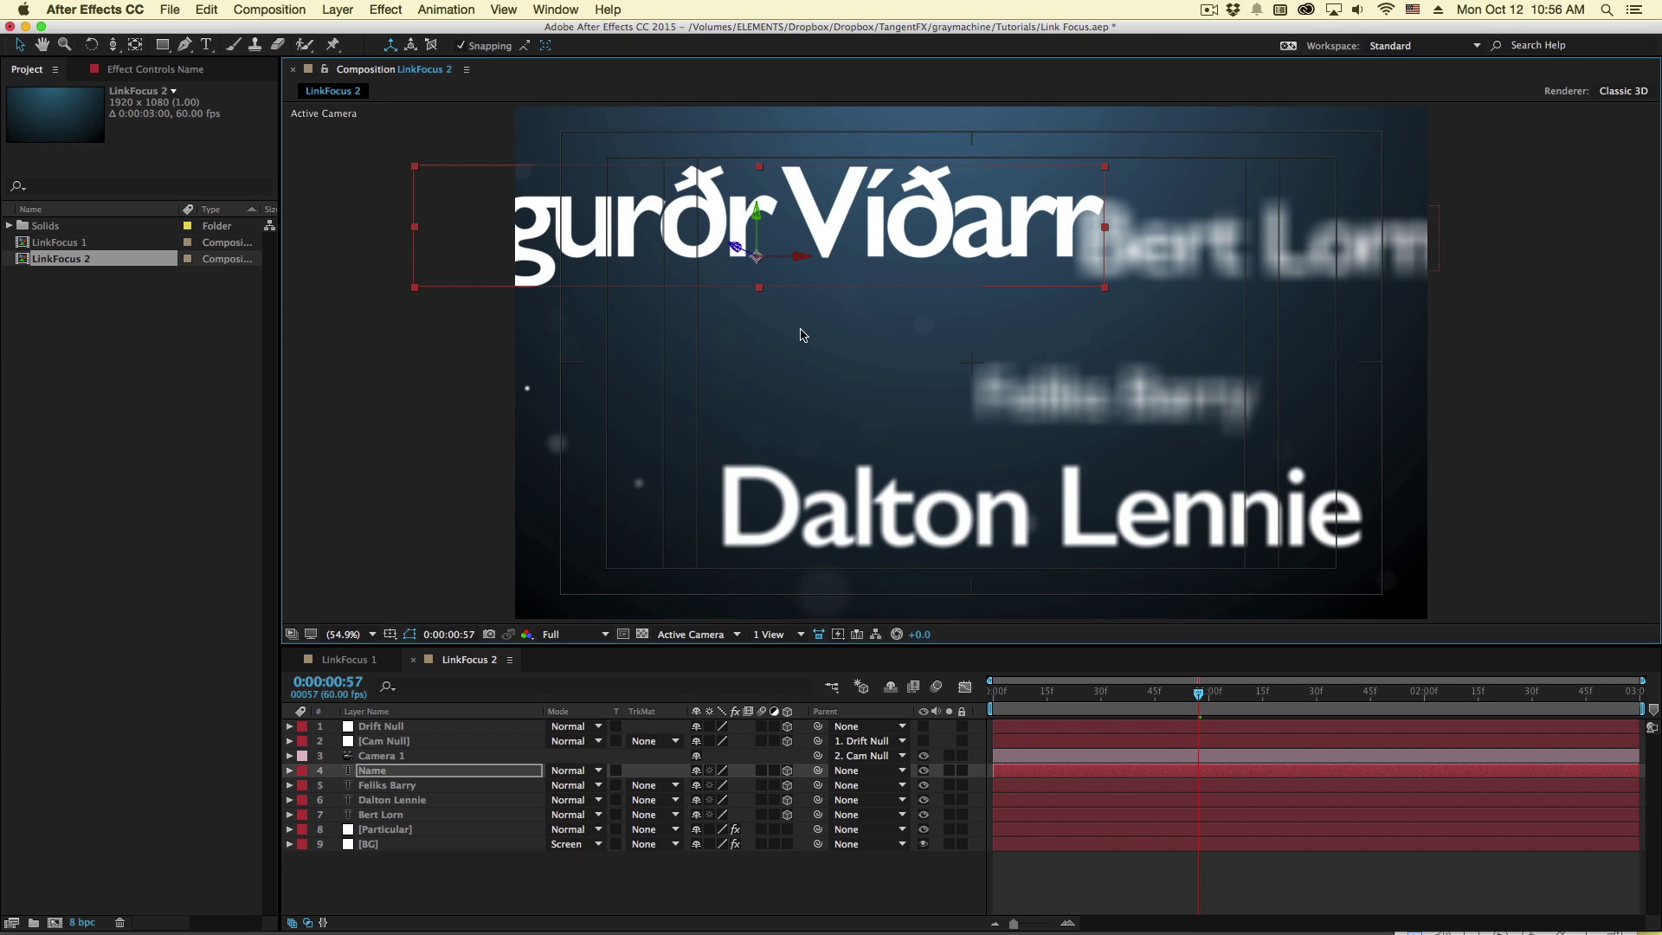
pyautogui.moveTo(873, 238); pyautogui.dragTo(1004, 264)
# - Show Camera 1's camera options to examine the linked Focus Distance
pyautogui.click(402, 755)
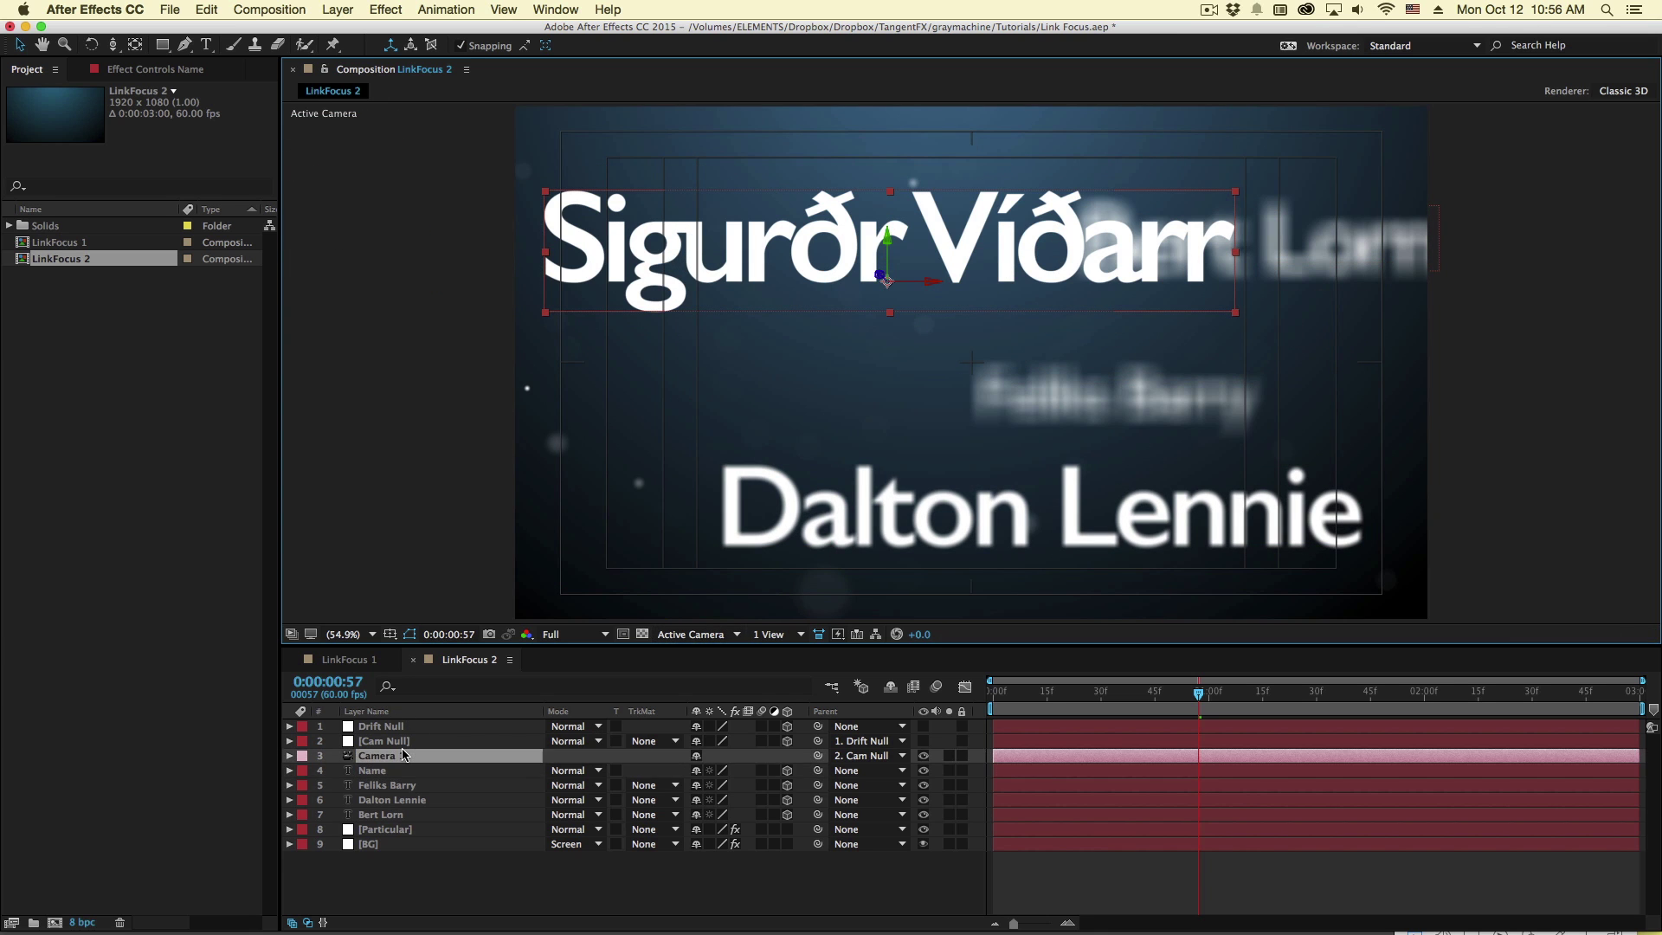
pyautogui.press('a')
pyautogui.press('a')
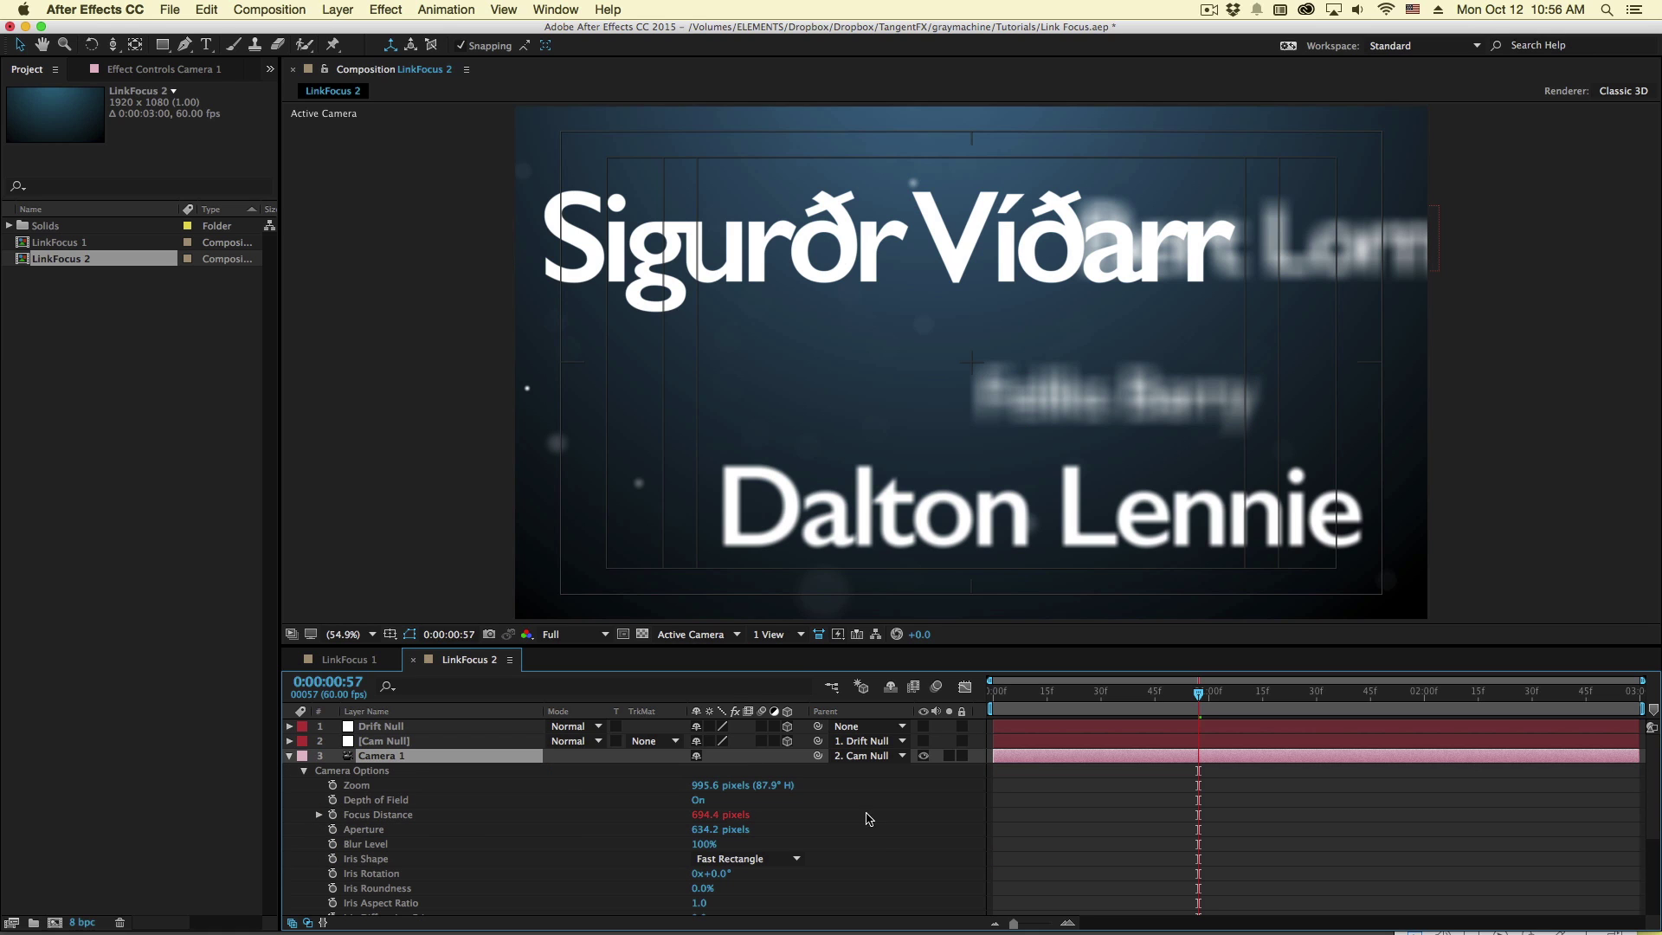
# - Reveal Camera 1's full Focus Distance expression to examine its code, and collapse the camera layer's properties
pyautogui.click(319, 815)
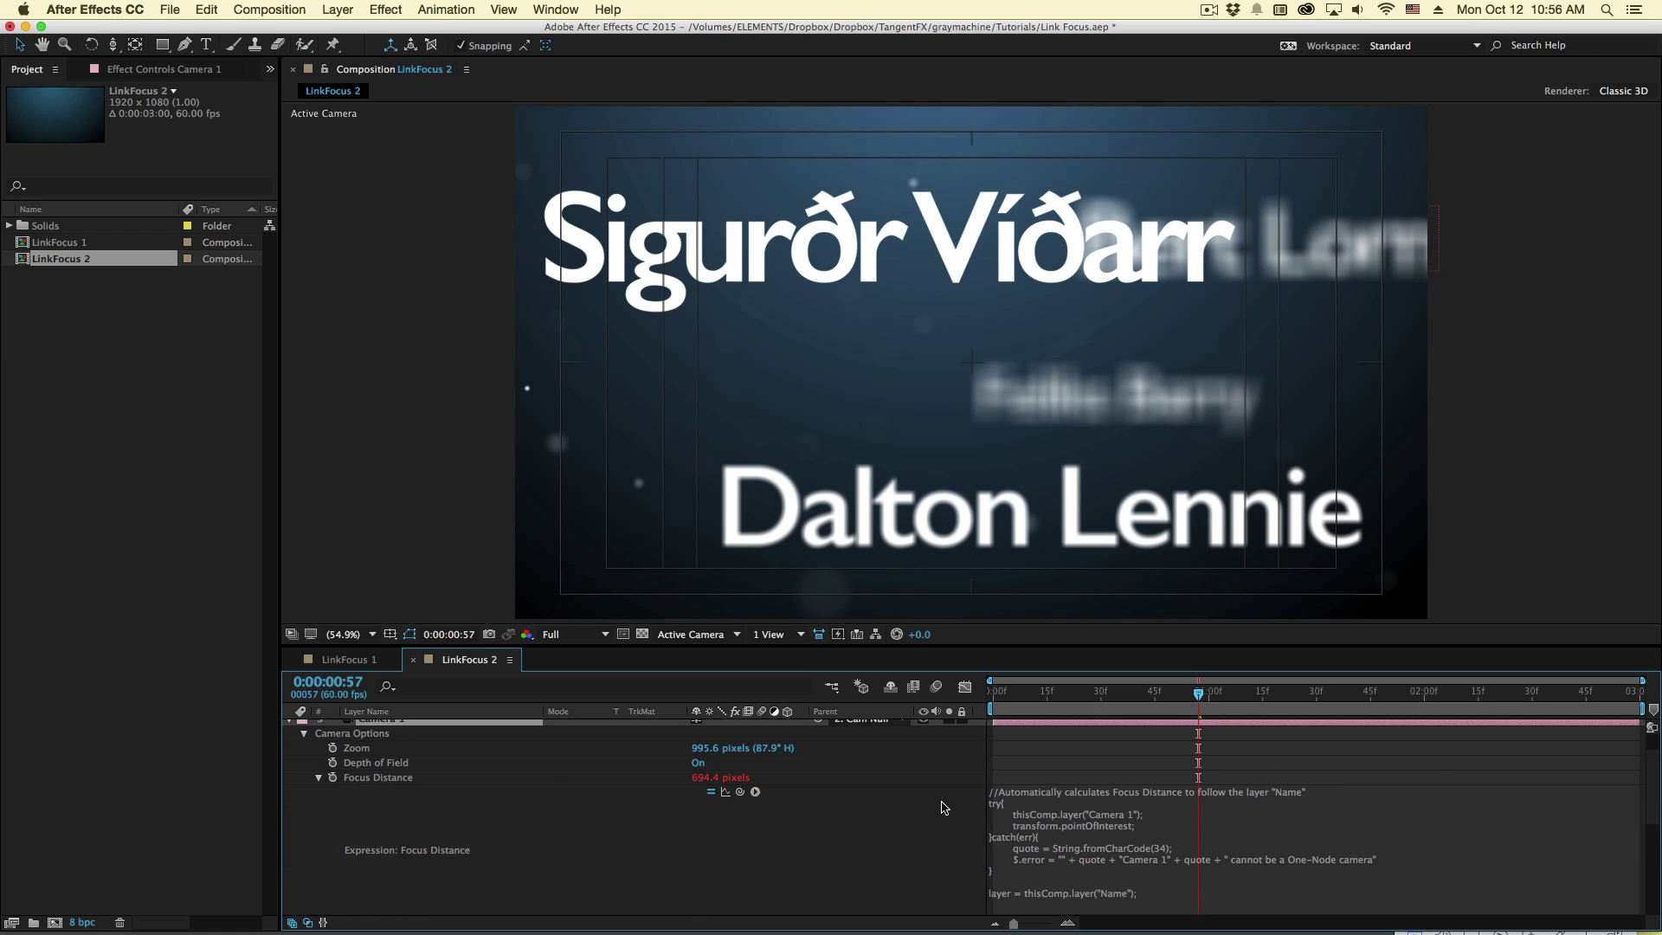
pyautogui.press('e')
pyautogui.press('e')
pyautogui.click(1154, 824)
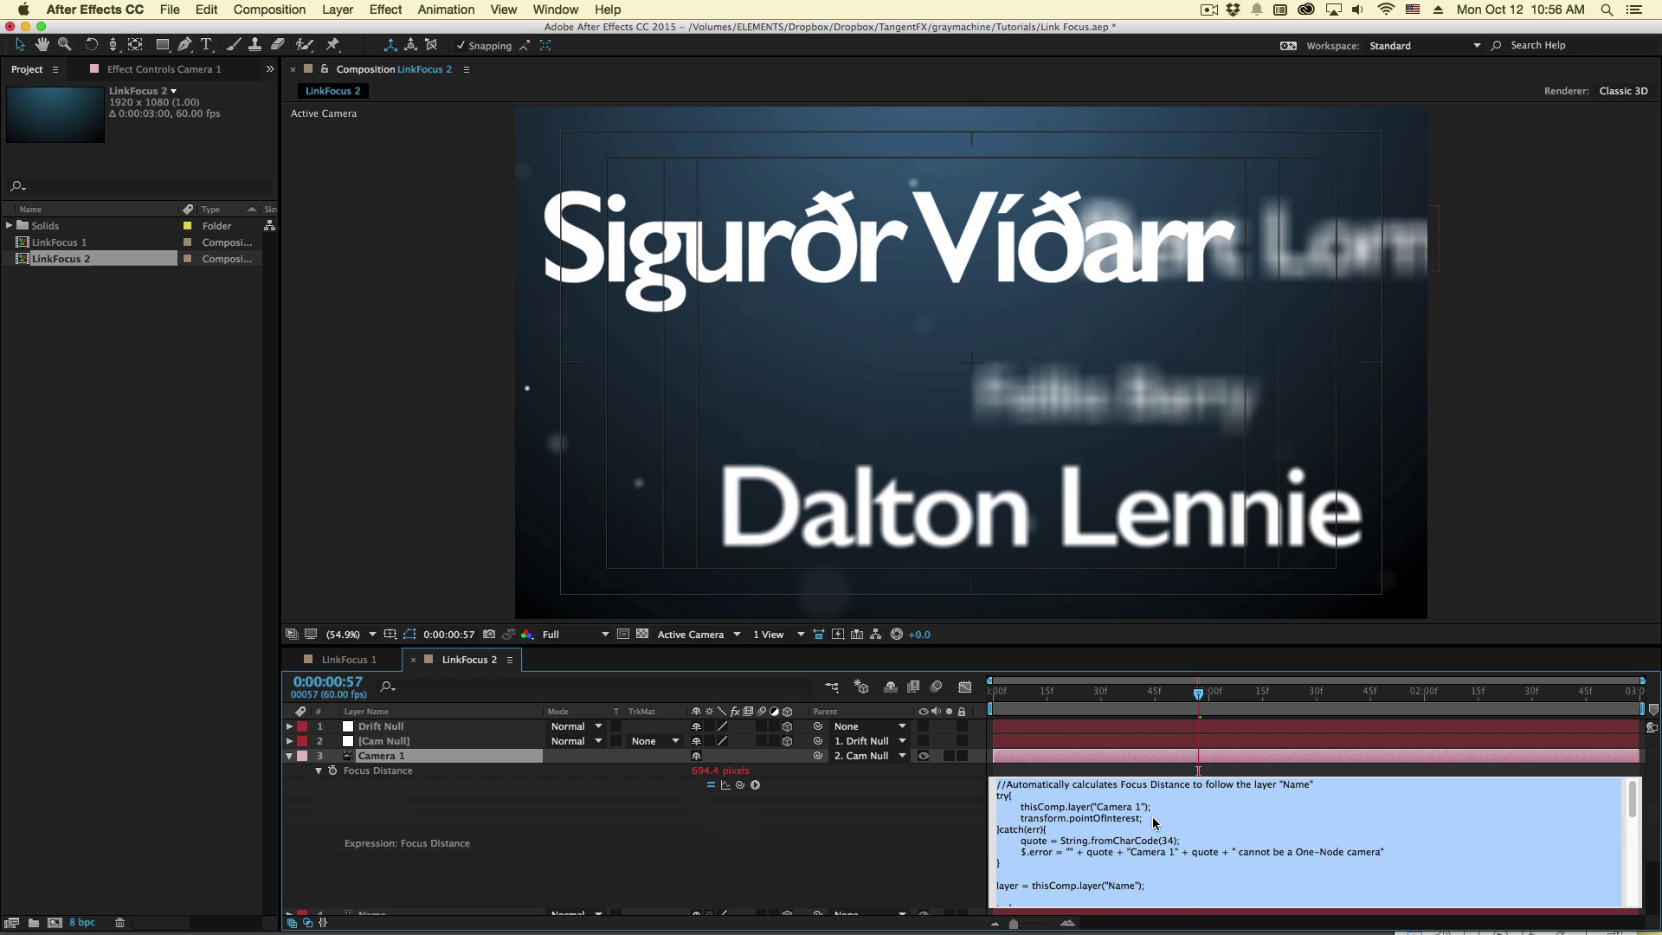
pyautogui.click(931, 826)
pyautogui.press('`')
pyautogui.click(805, 256)
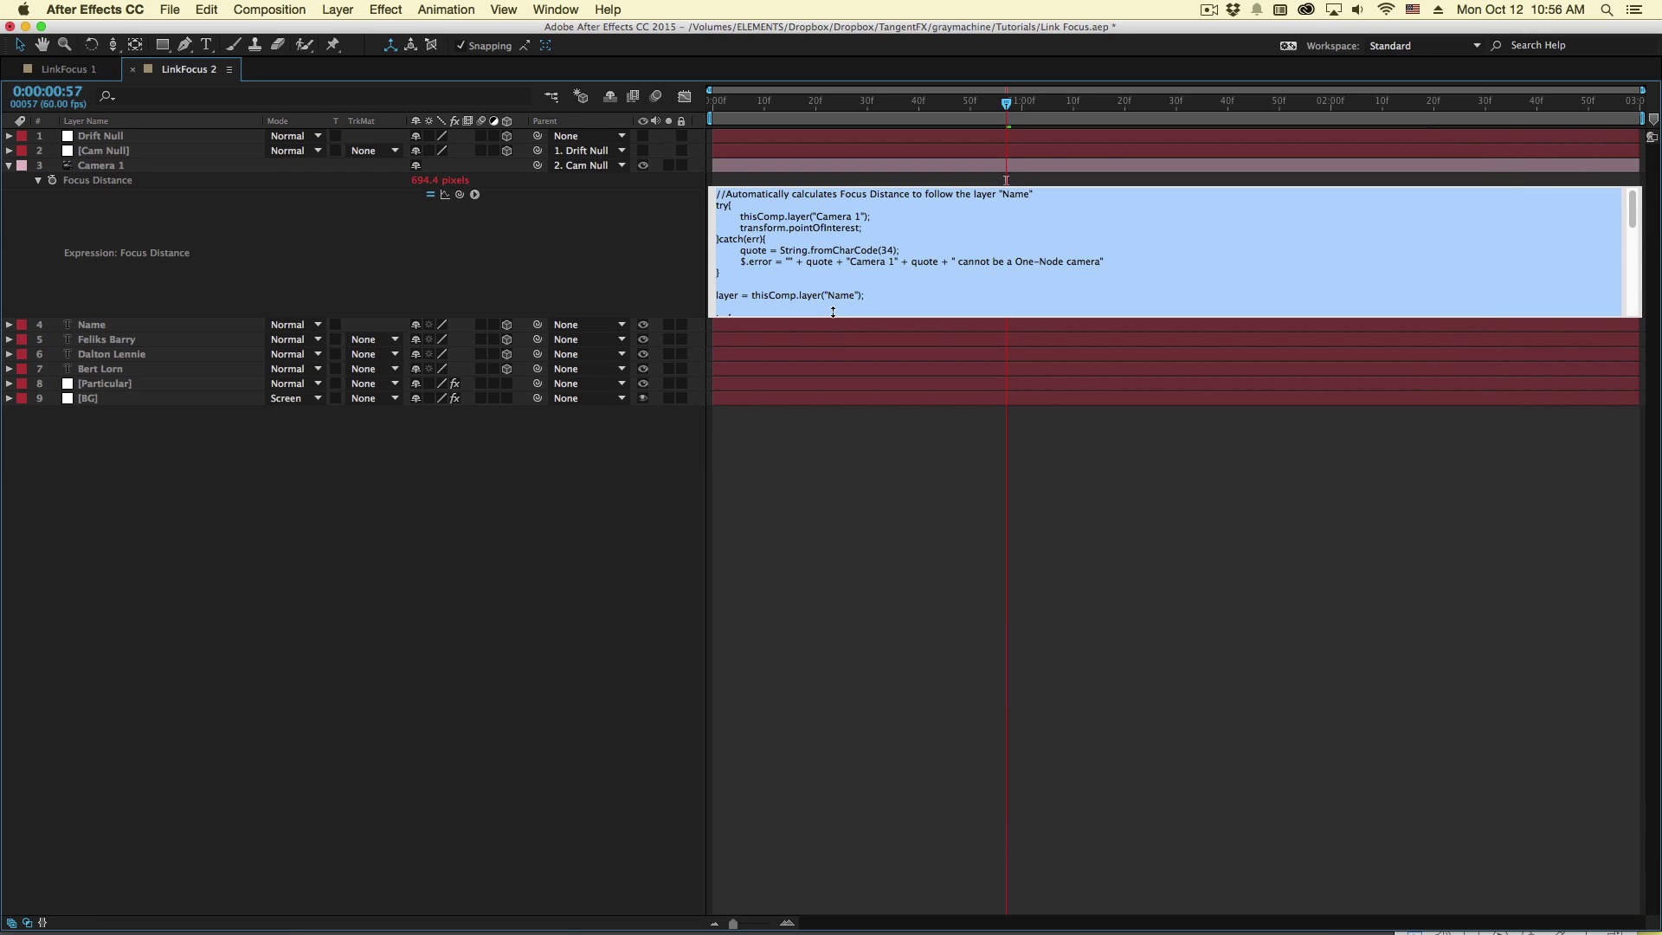
pyautogui.moveTo(836, 316); pyautogui.dragTo(866, 599)
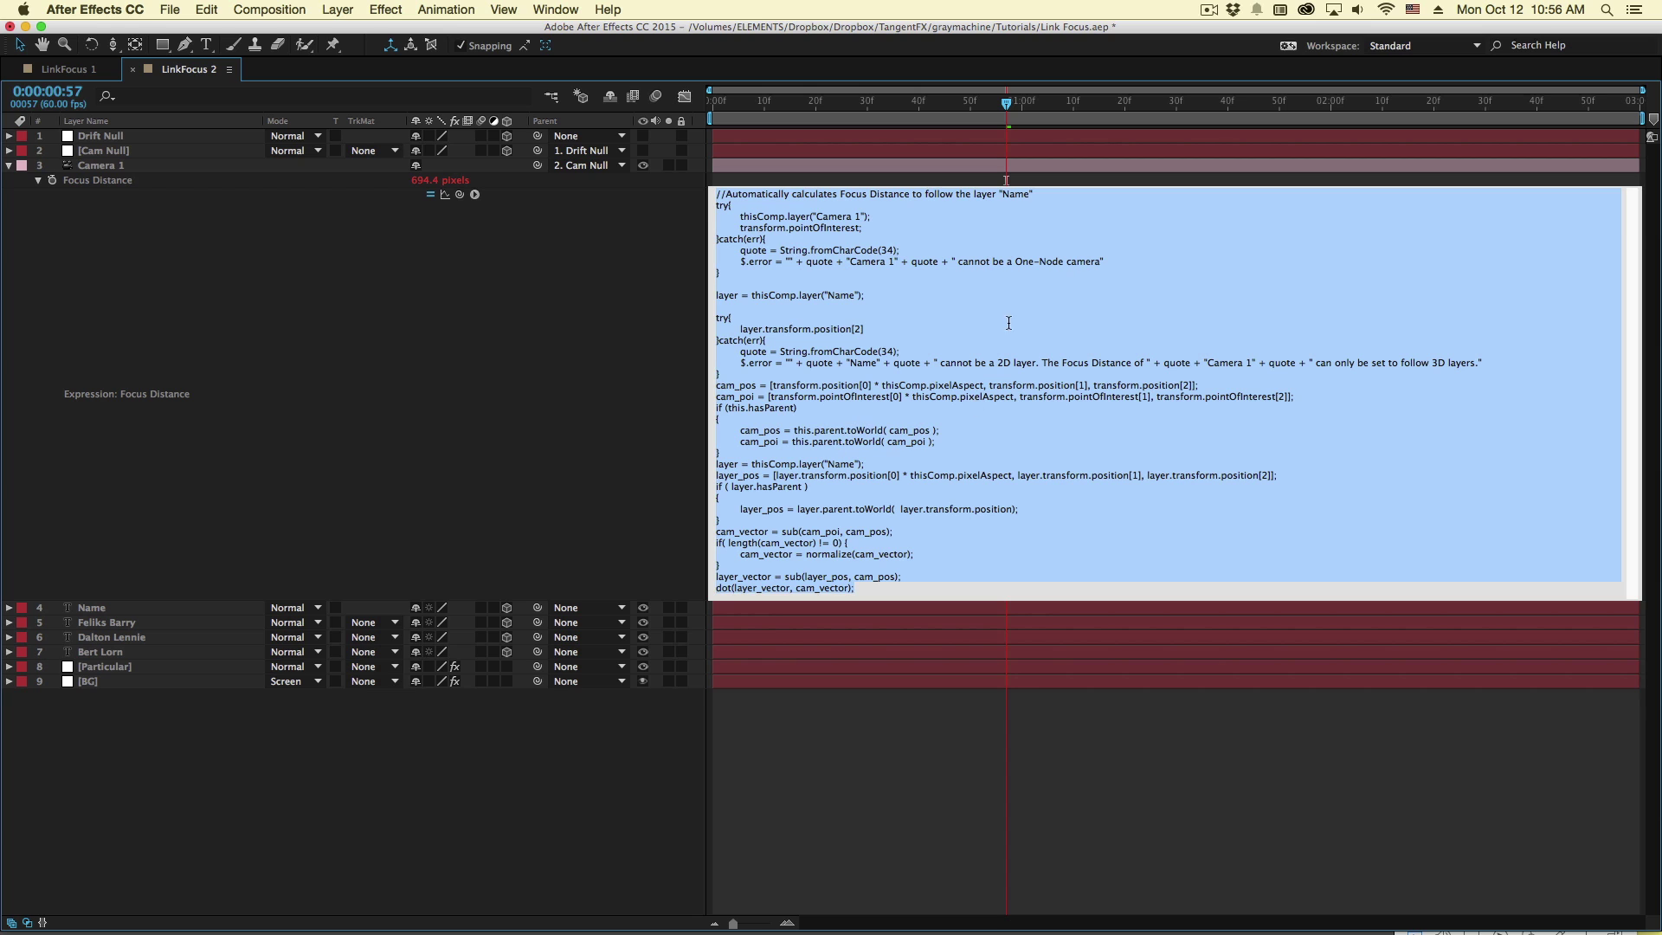
pyautogui.click(596, 355)
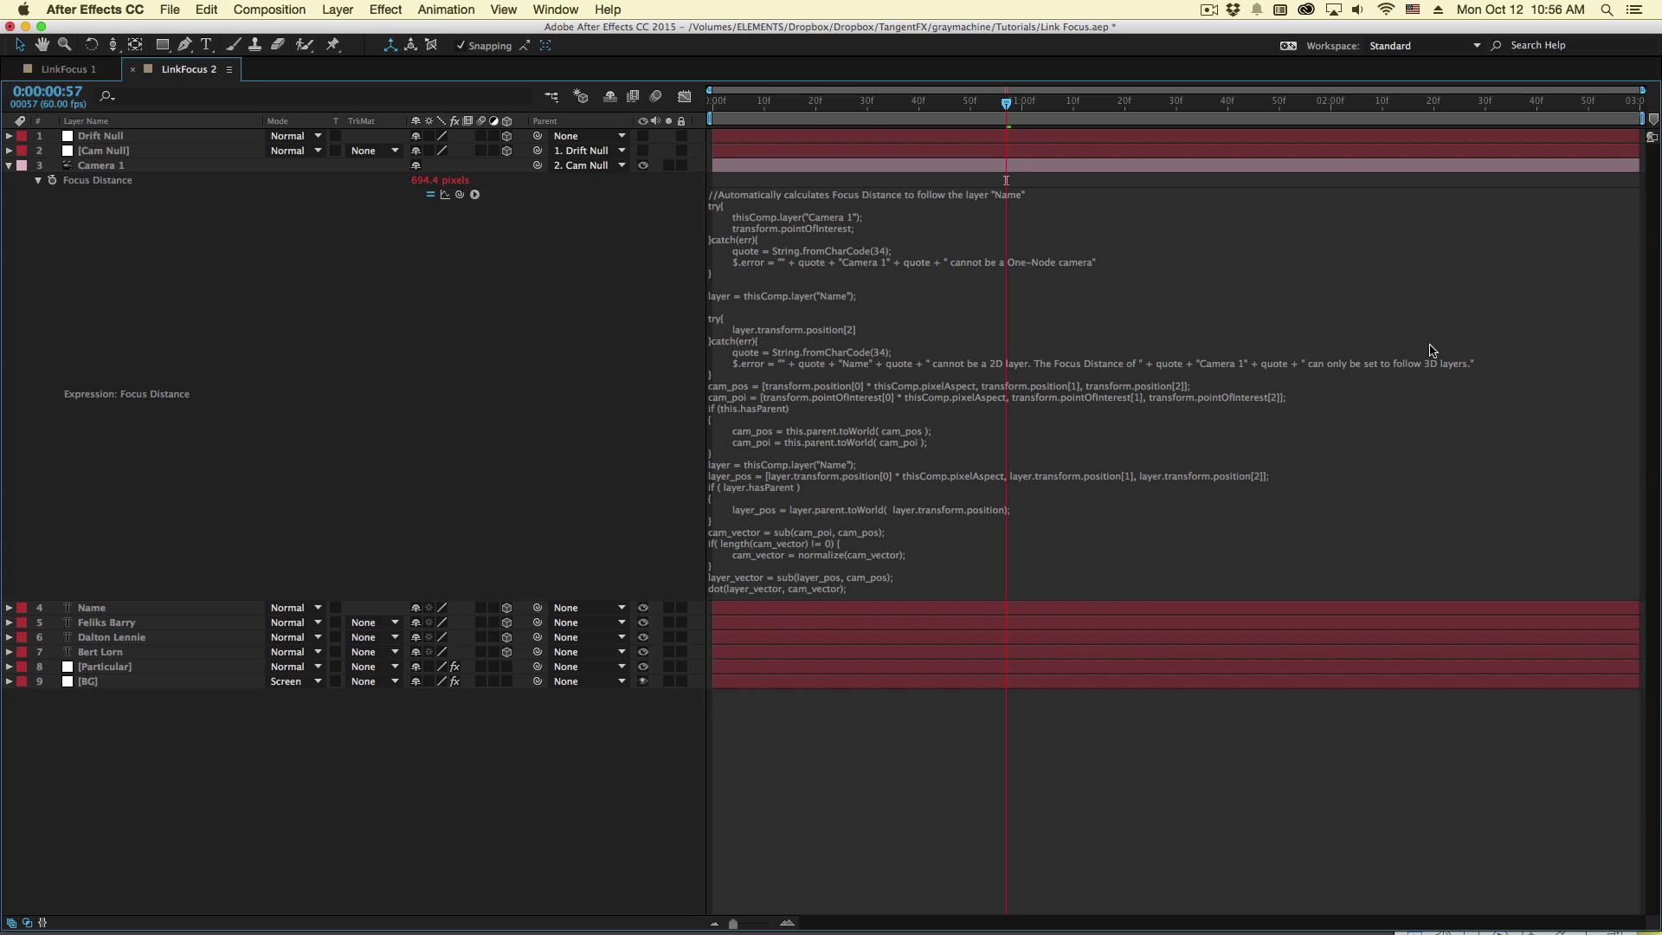
pyautogui.press('`')
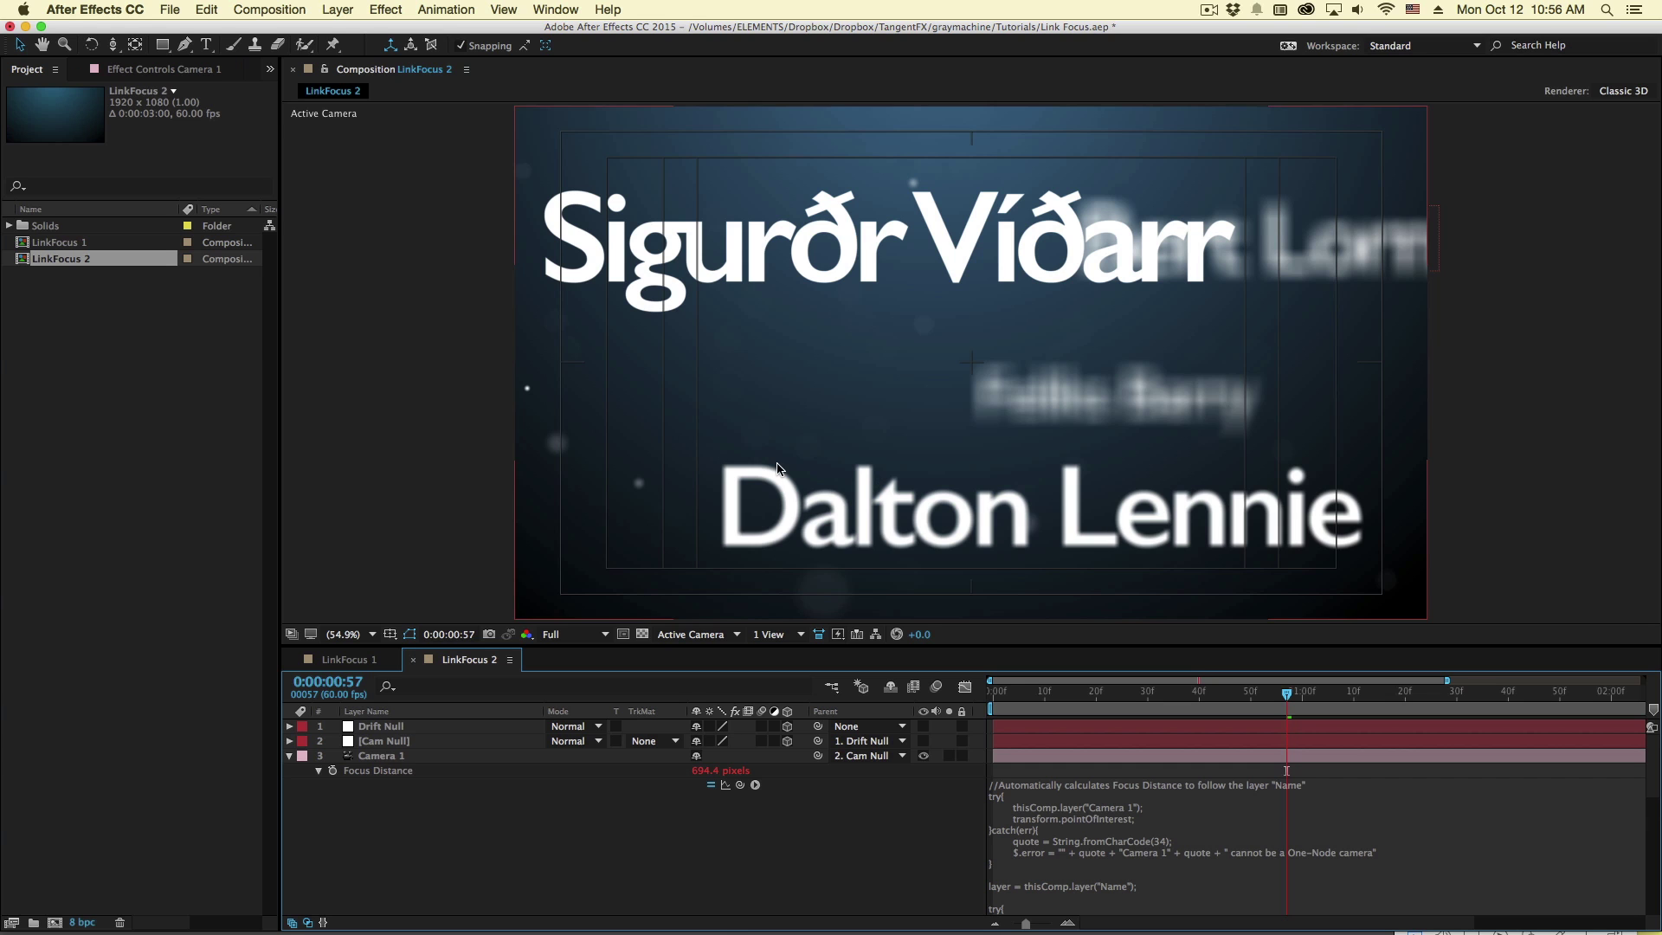
pyautogui.click(395, 756)
pyautogui.press('u')
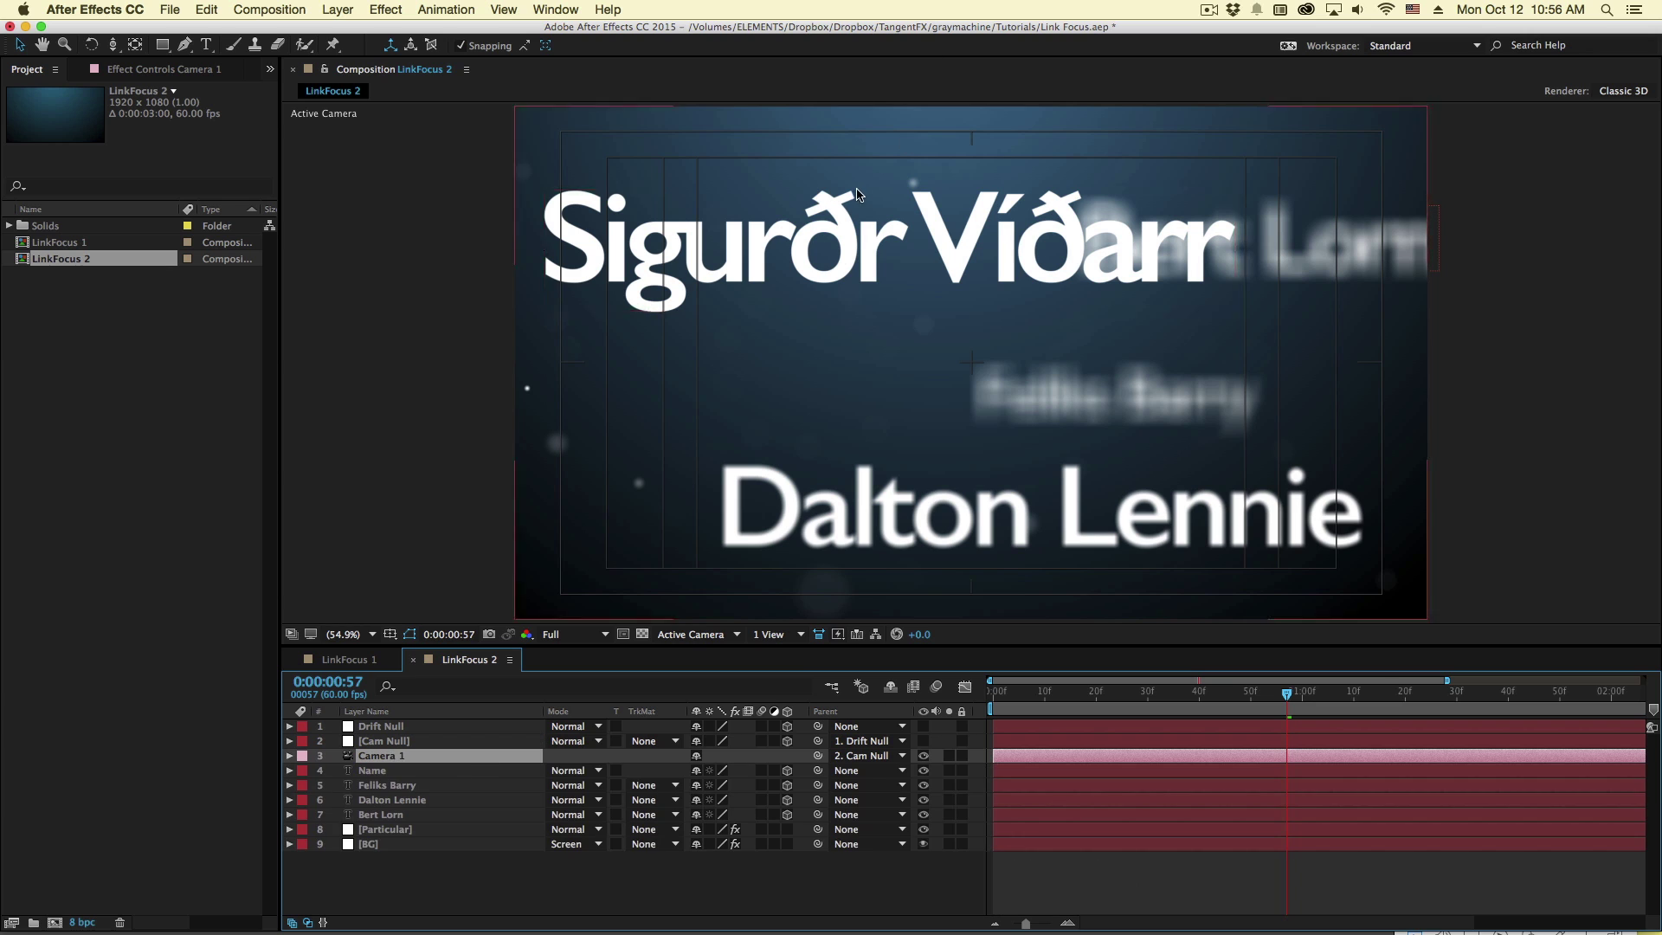
# - Shift the Name layer sideways in the frame, and at 0:00:01:09 move it farther from the camera along Z
pyautogui.moveTo(806, 234); pyautogui.dragTo(961, 264)
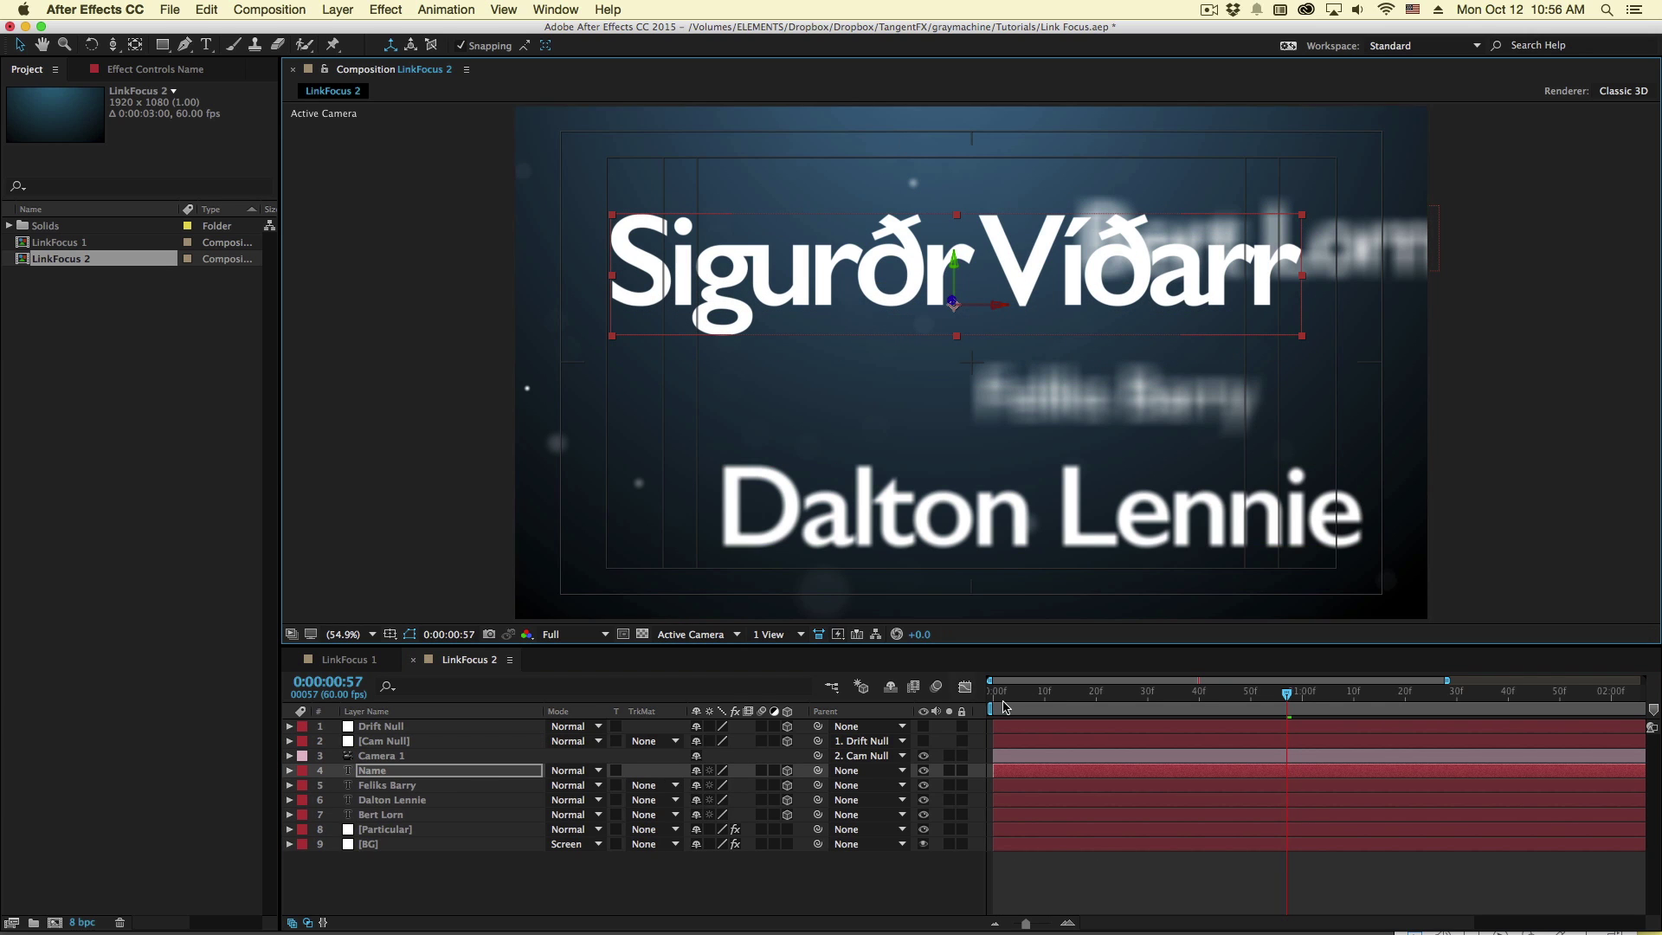
pyautogui.moveTo(1004, 692); pyautogui.dragTo(1350, 712)
pyautogui.moveTo(952, 309)
pyautogui.mouseDown()
pyautogui.moveTo(1082, 311)
pyautogui.moveTo(935, 294)
pyautogui.moveTo(970, 306)
pyautogui.mouseUp()
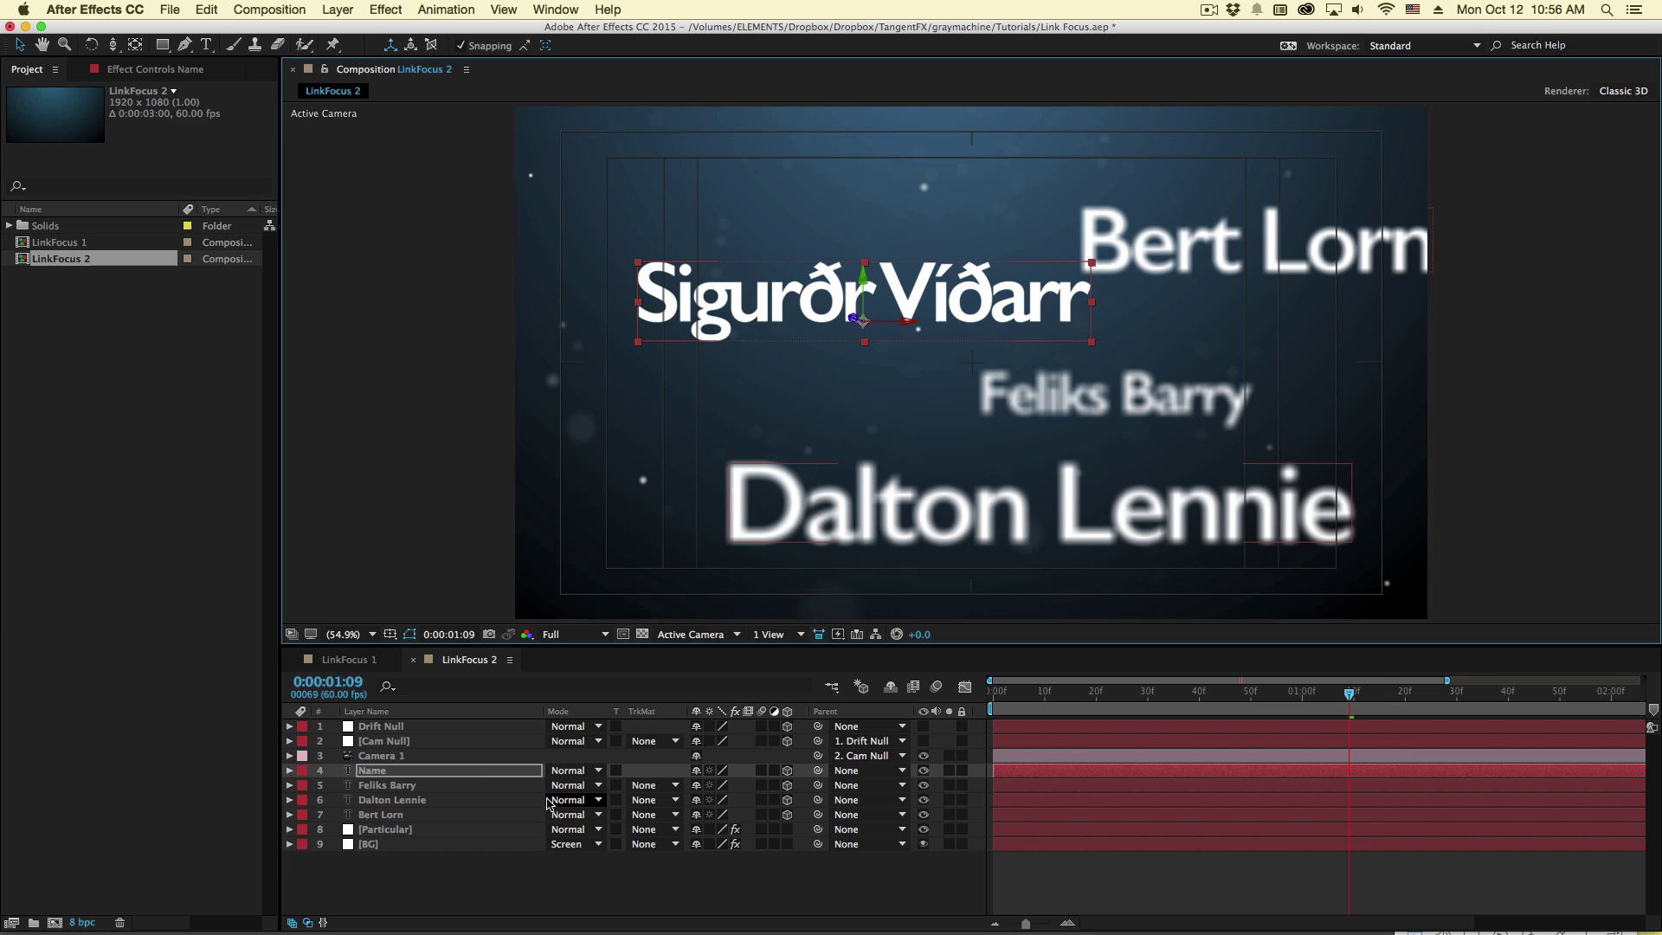
# - Try removing the Focus Distance expression from Camera 1, undo the removal, and collapse the camera's properties
pyautogui.click(376, 758)
pyautogui.press('a')
pyautogui.press('a')
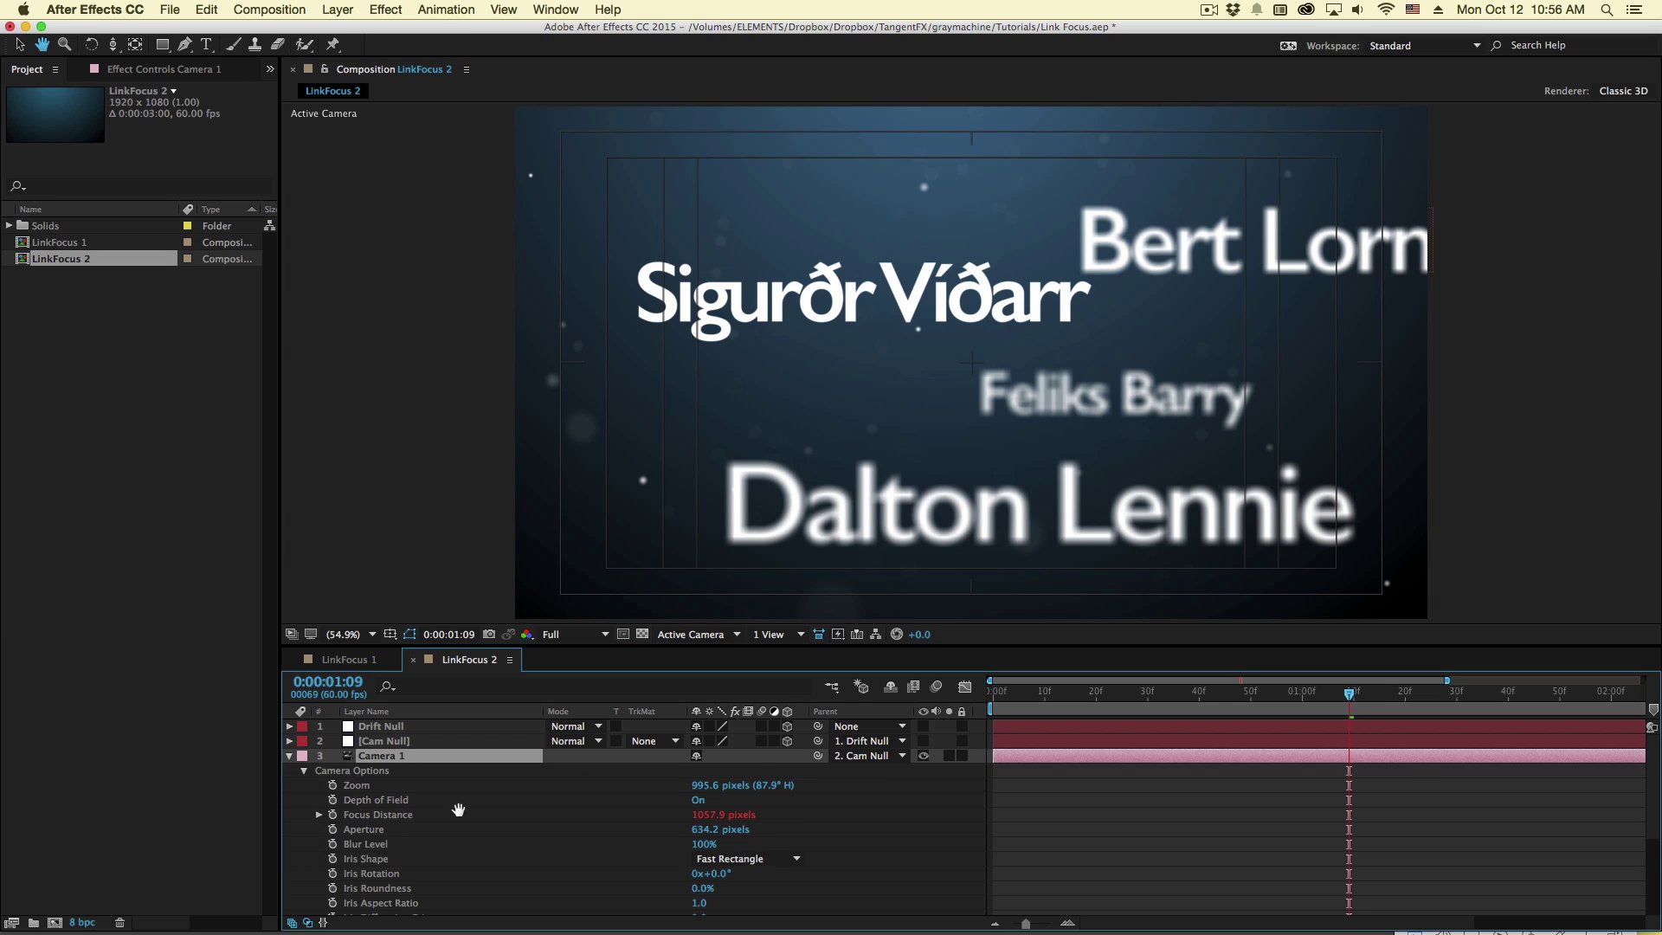
pyautogui.scroll(-2, 452, 818)
pyautogui.scroll(2, 467, 823)
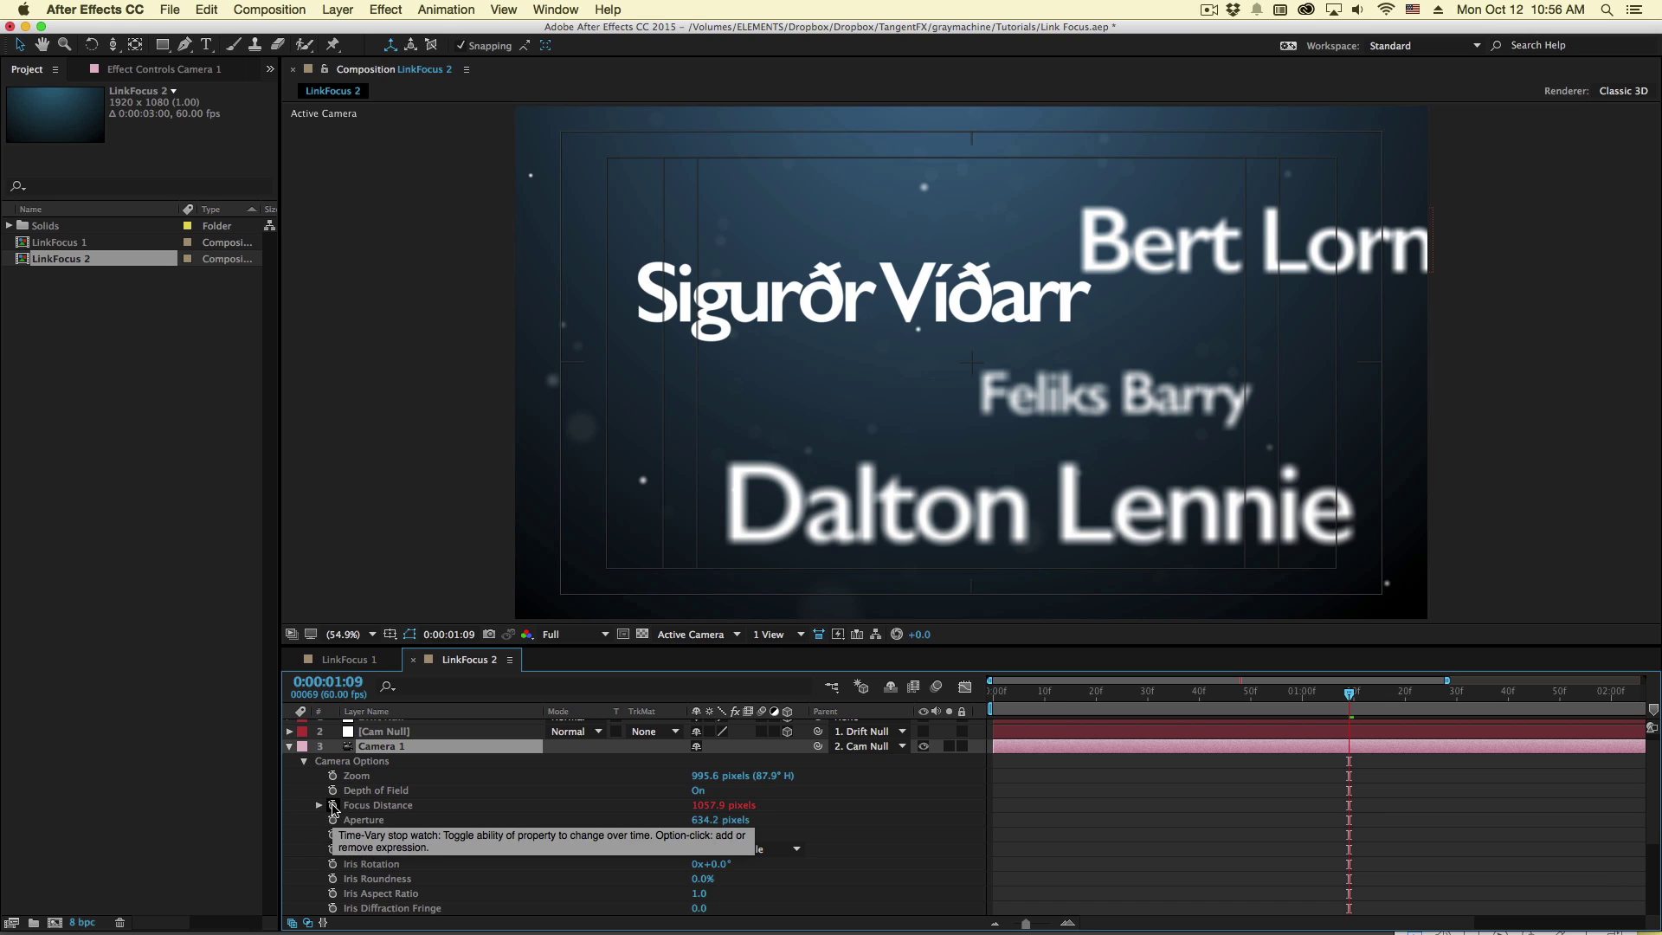
pyautogui.keyDown('alt'); pyautogui.click(333, 805); pyautogui.keyUp('alt')
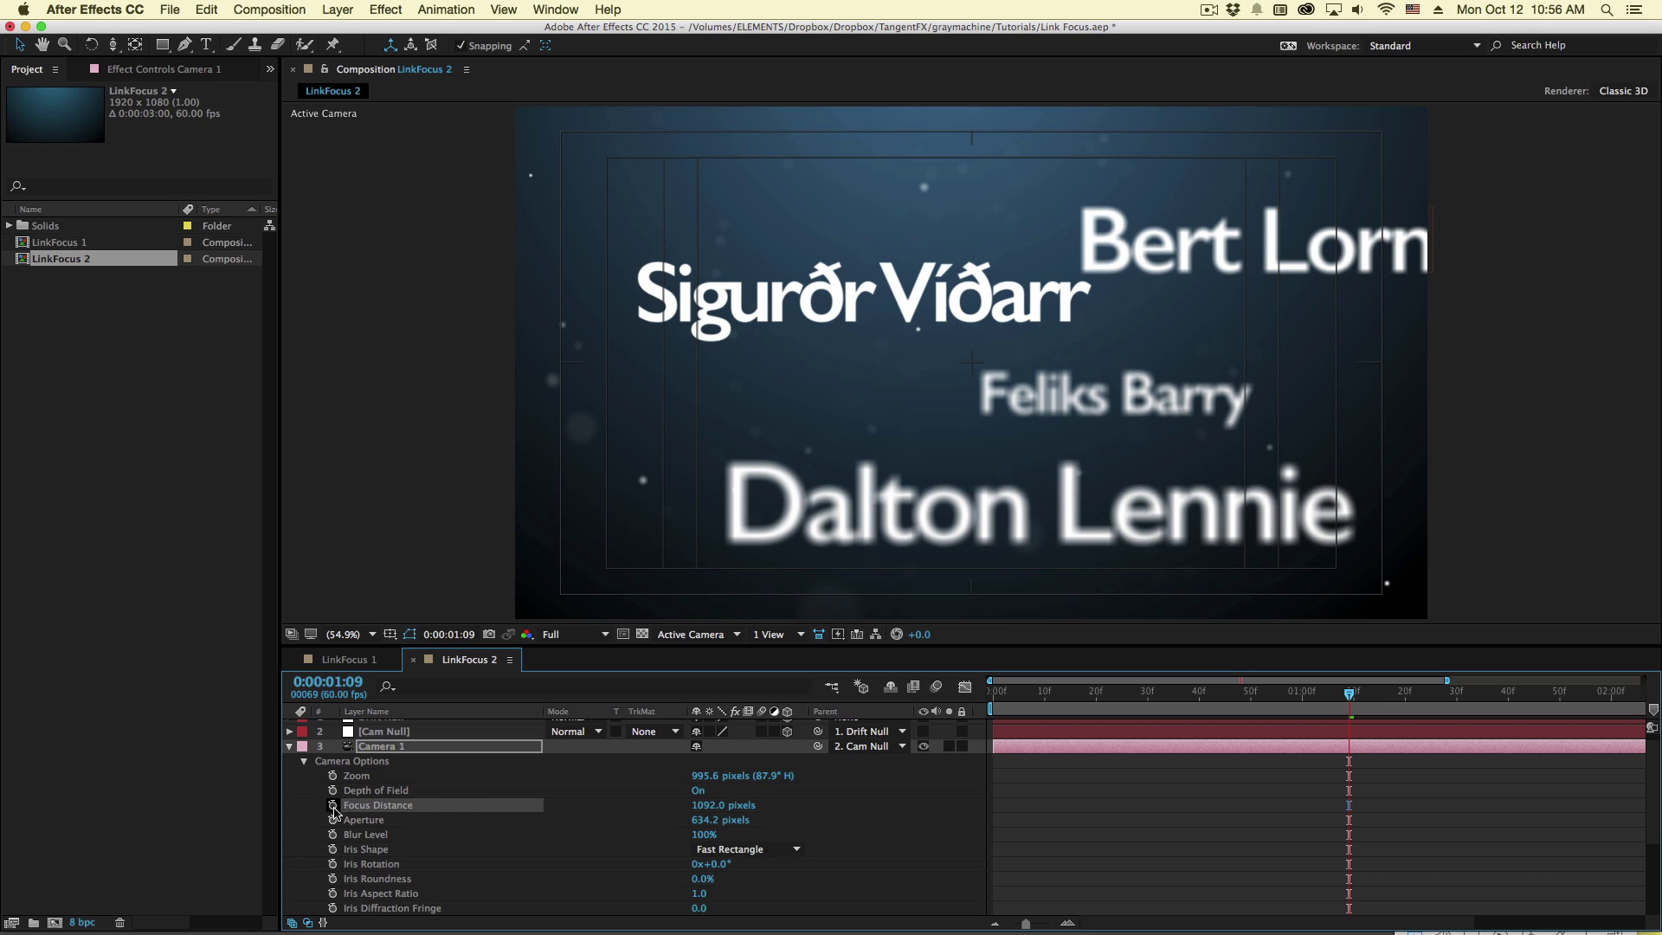
pyautogui.press('u')
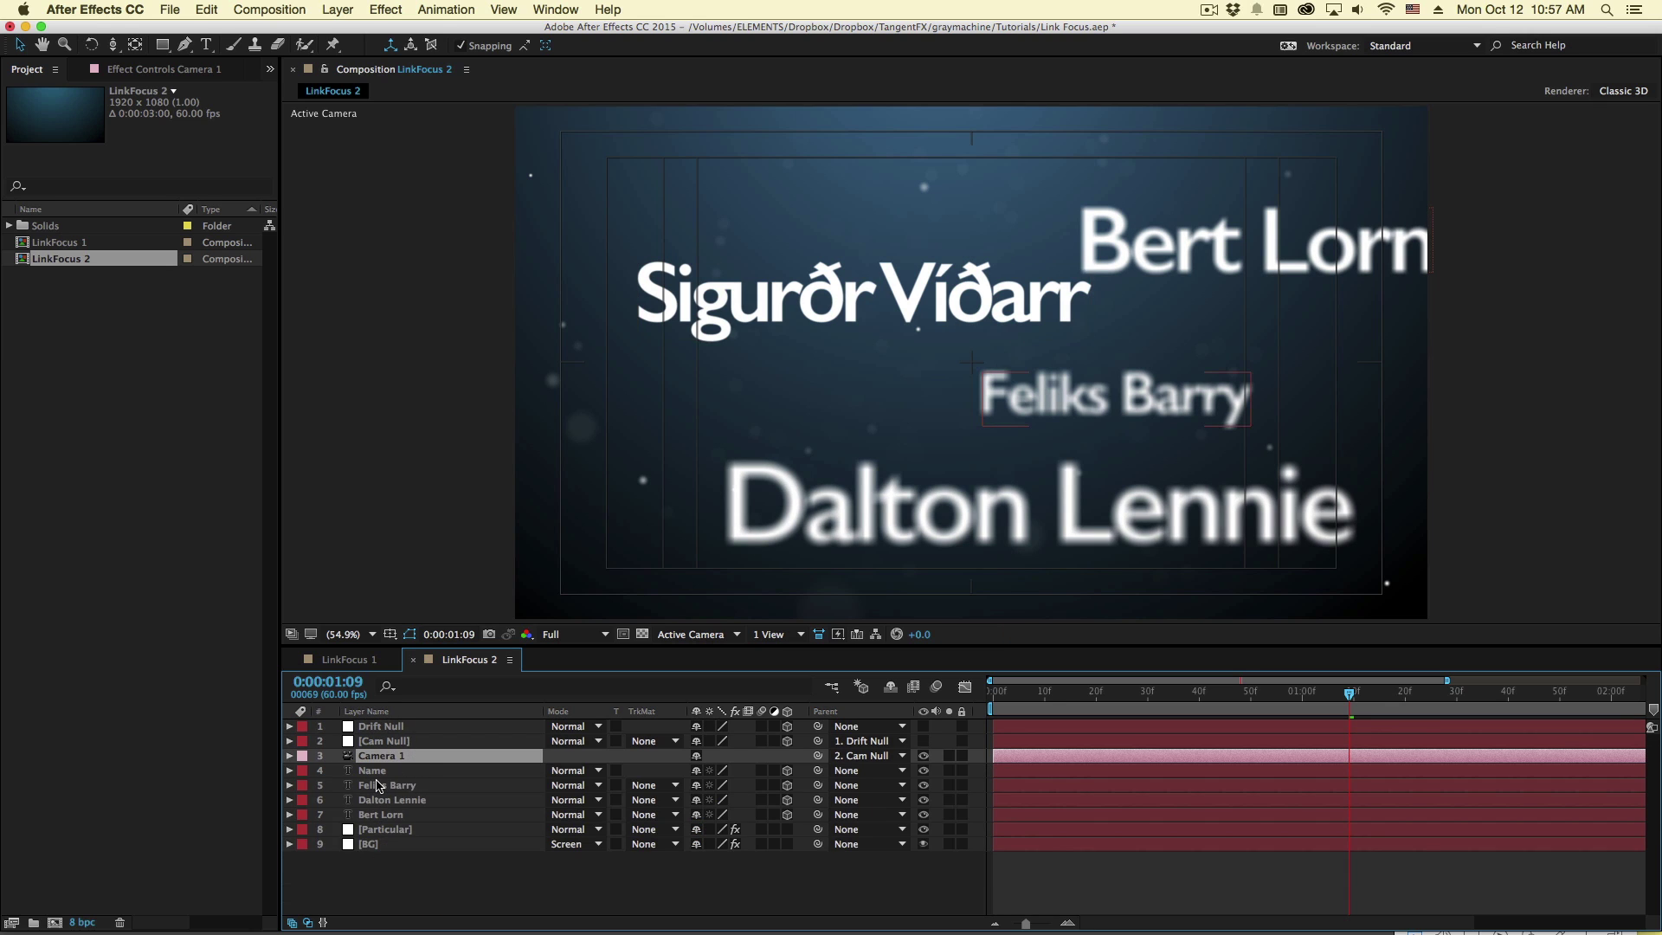
pyautogui.press('u')
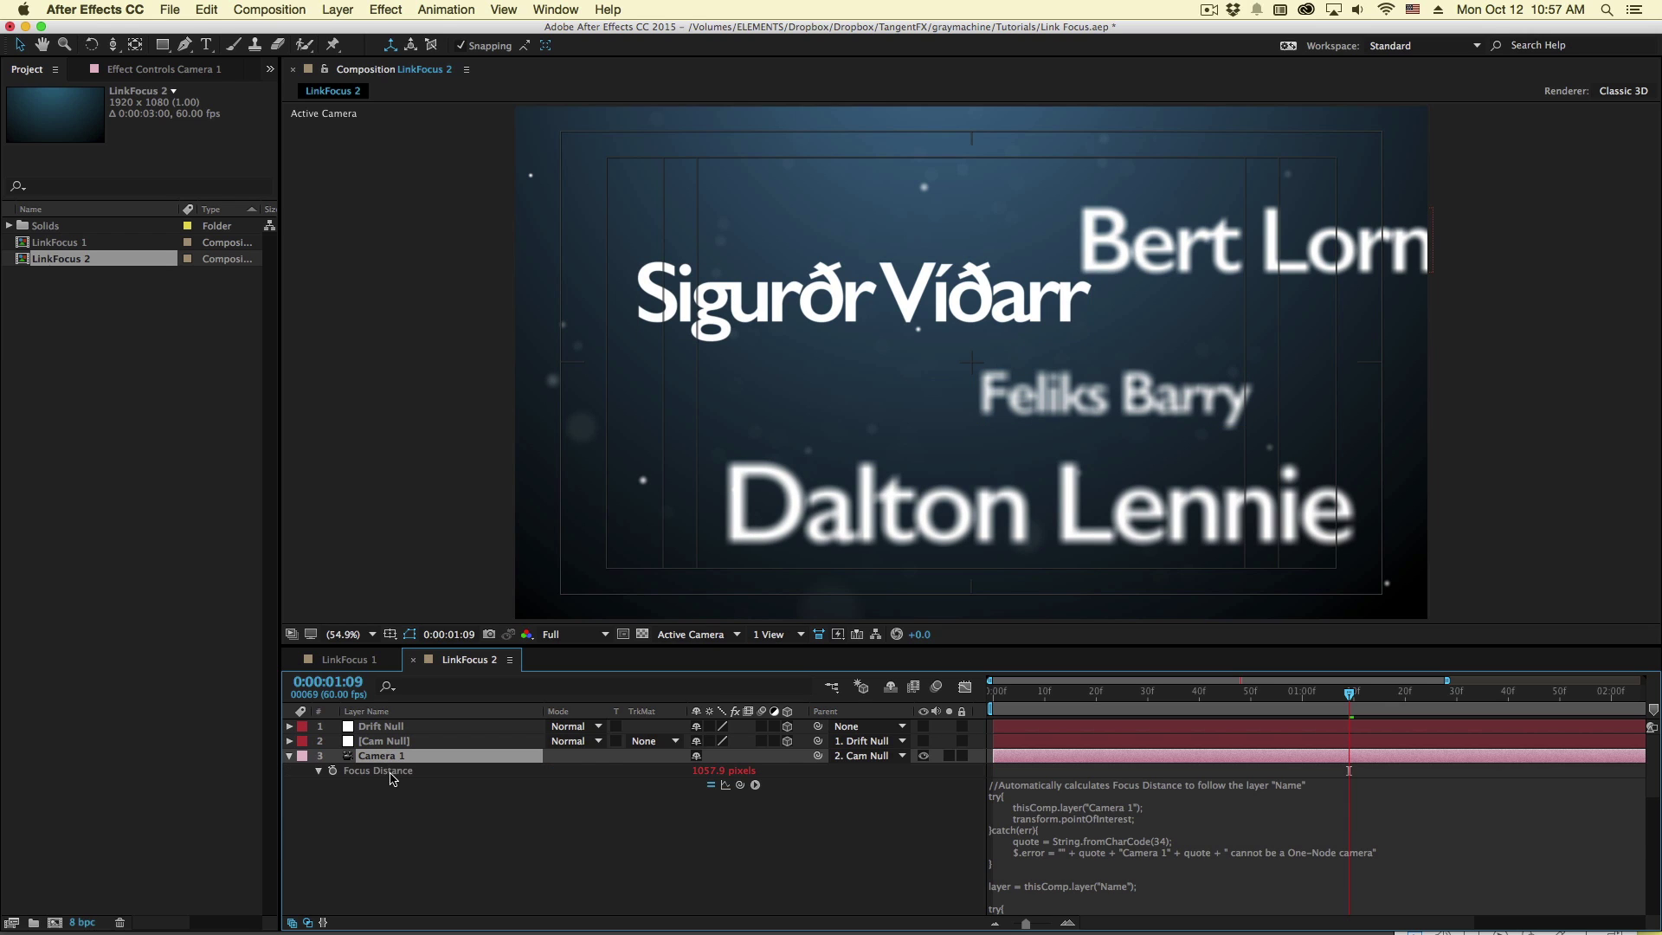
pyautogui.press('u')
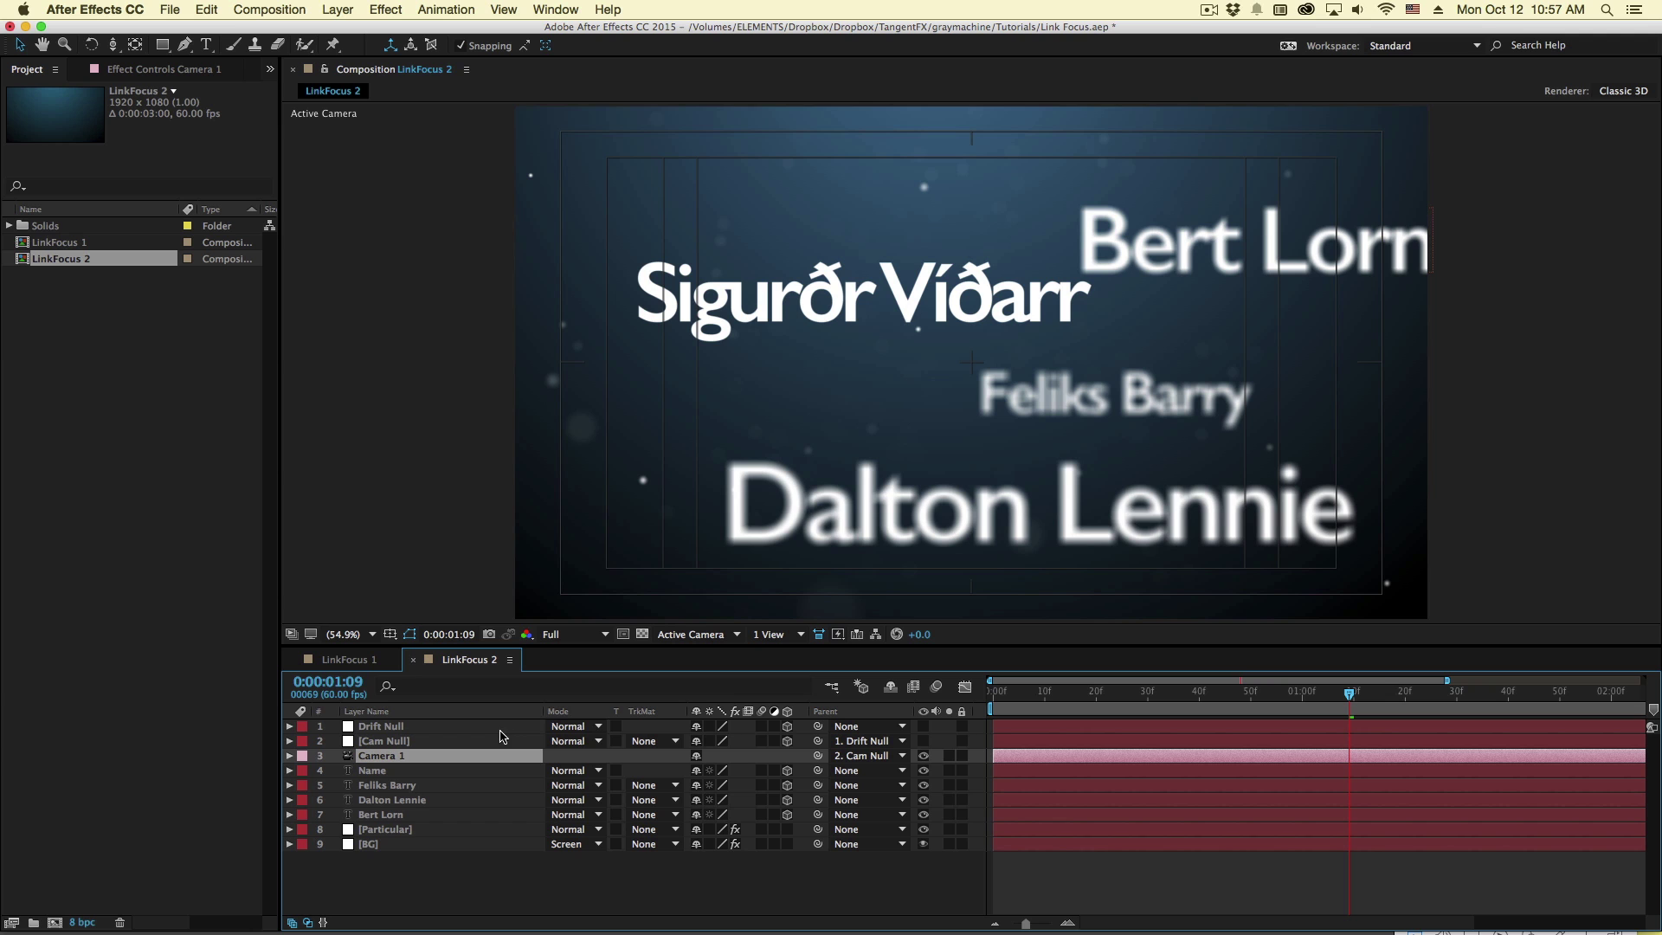
# - At 0:00:01:12, create a 3D null object and move it onto the Name text
pyautogui.click(1087, 693)
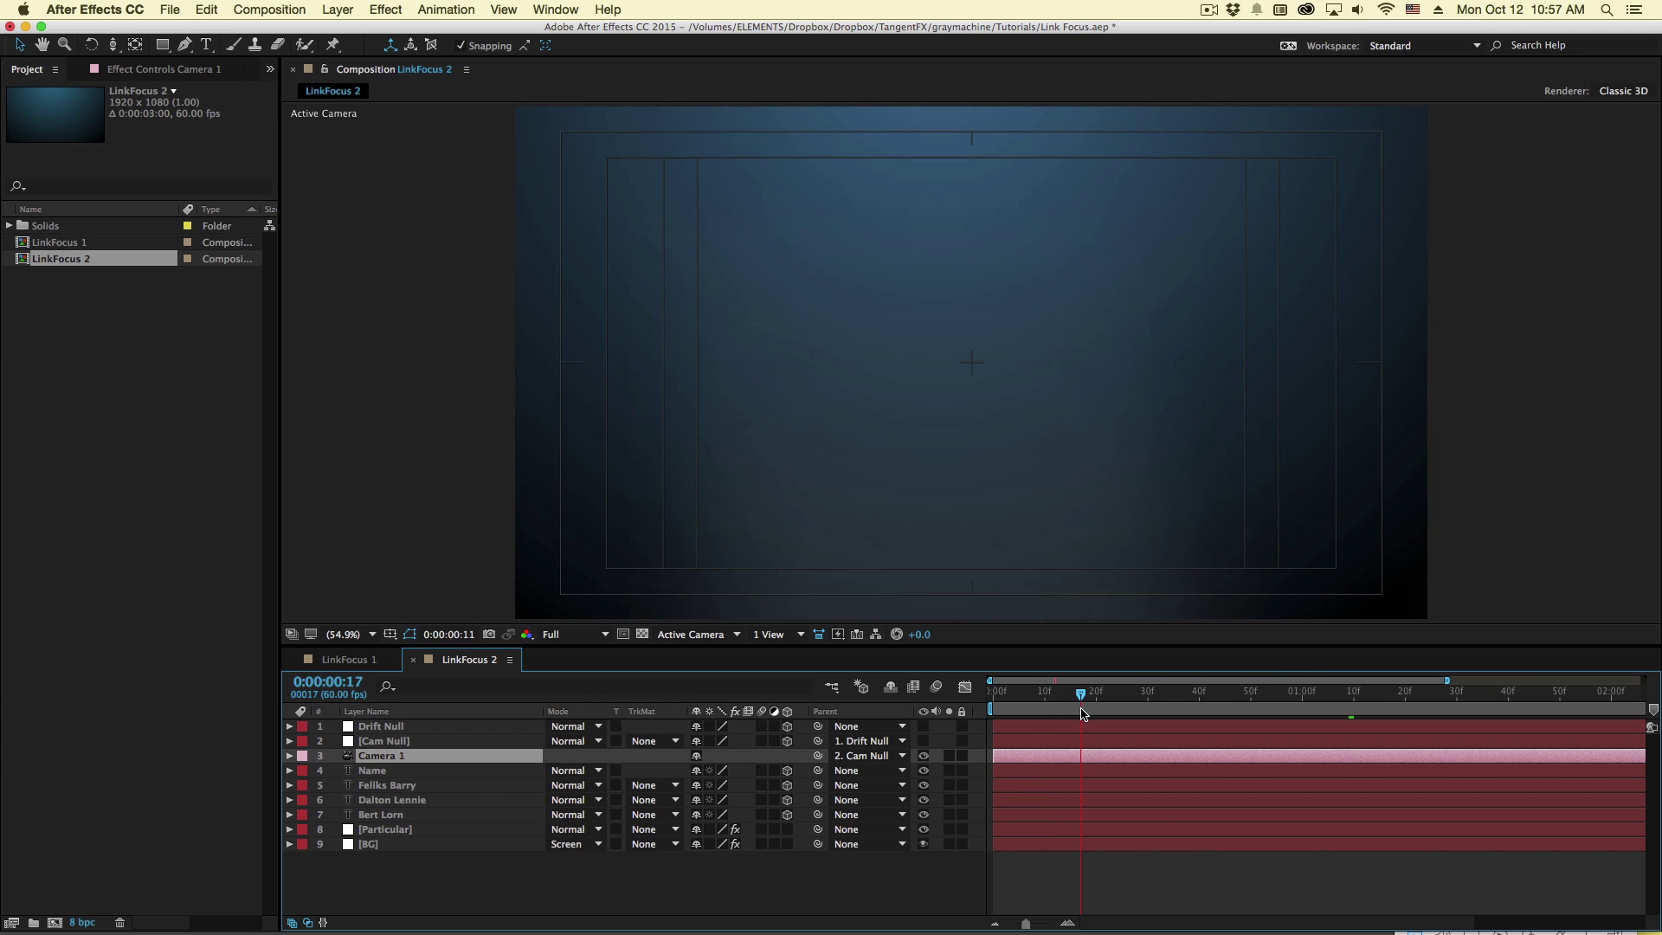
pyautogui.moveTo(1128, 711); pyautogui.dragTo(1366, 725)
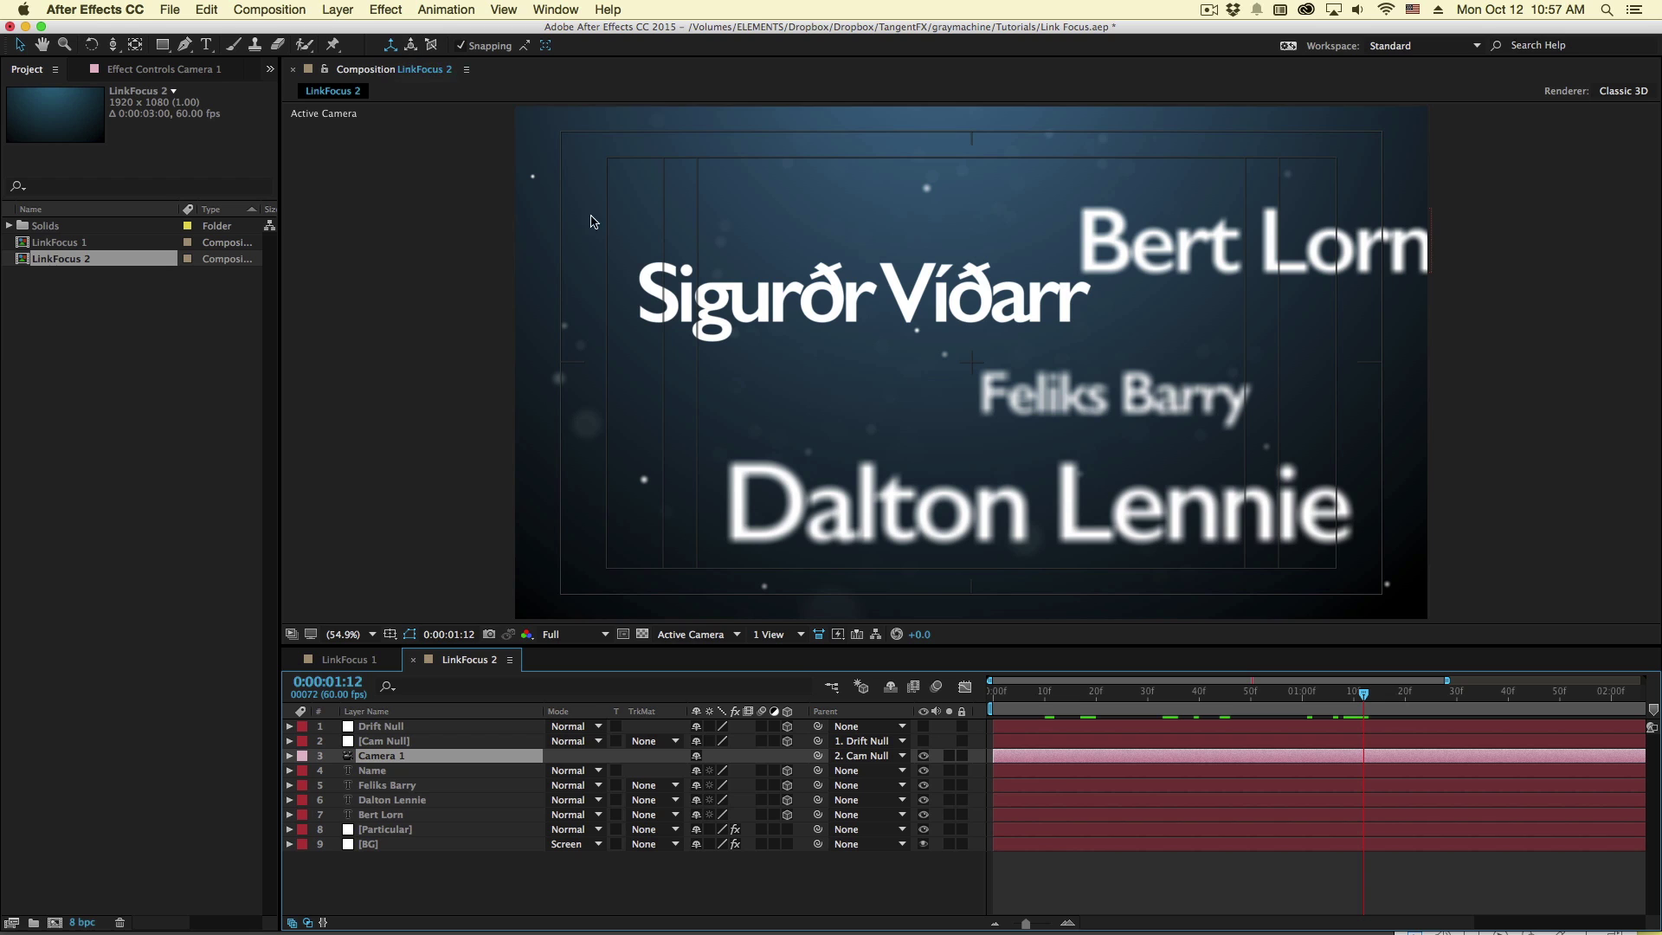
pyautogui.click(339, 8)
pyautogui.moveTo(363, 30)
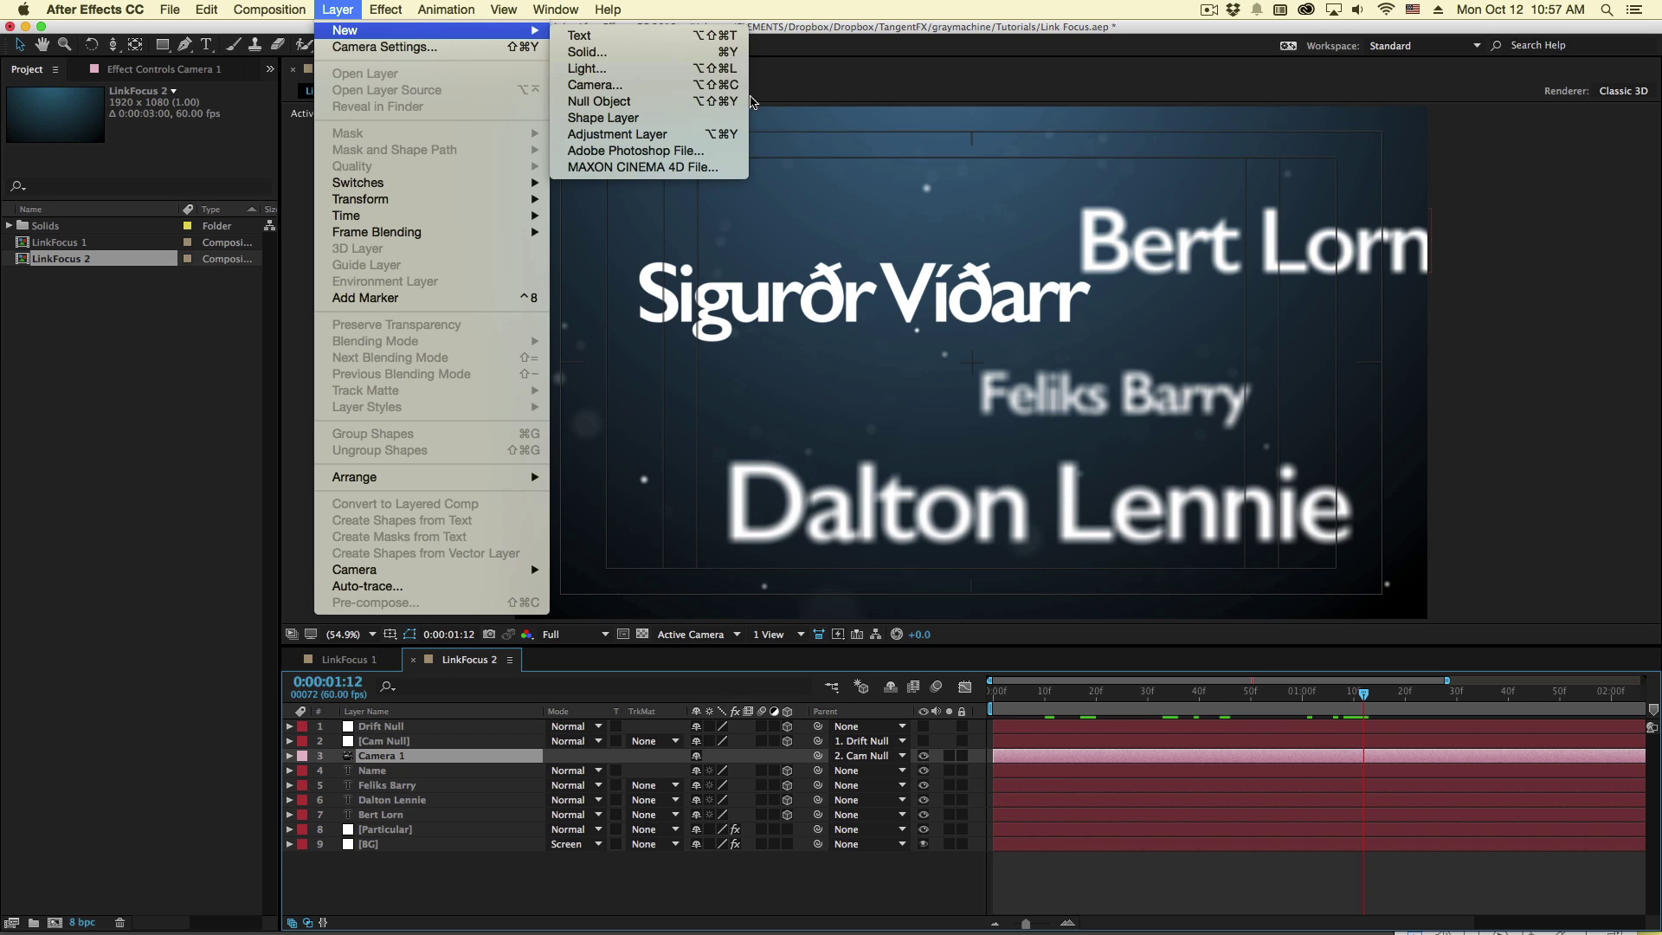
pyautogui.click(637, 105)
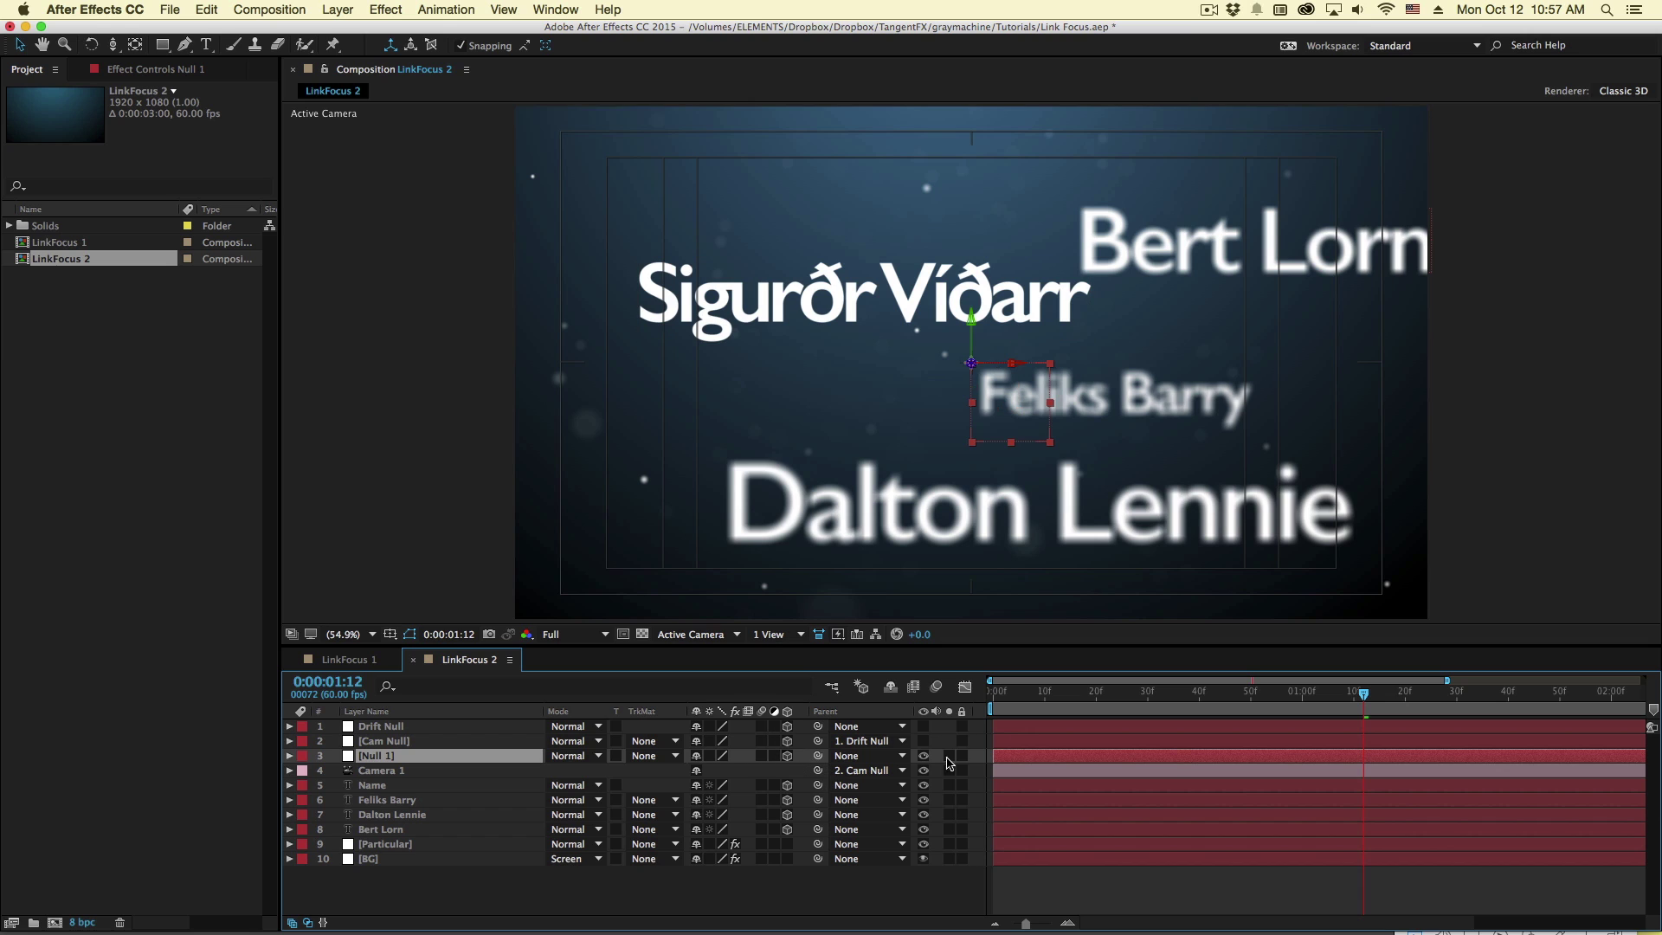
pyautogui.moveTo(1011, 402); pyautogui.dragTo(970, 342)
pyautogui.press('Return')
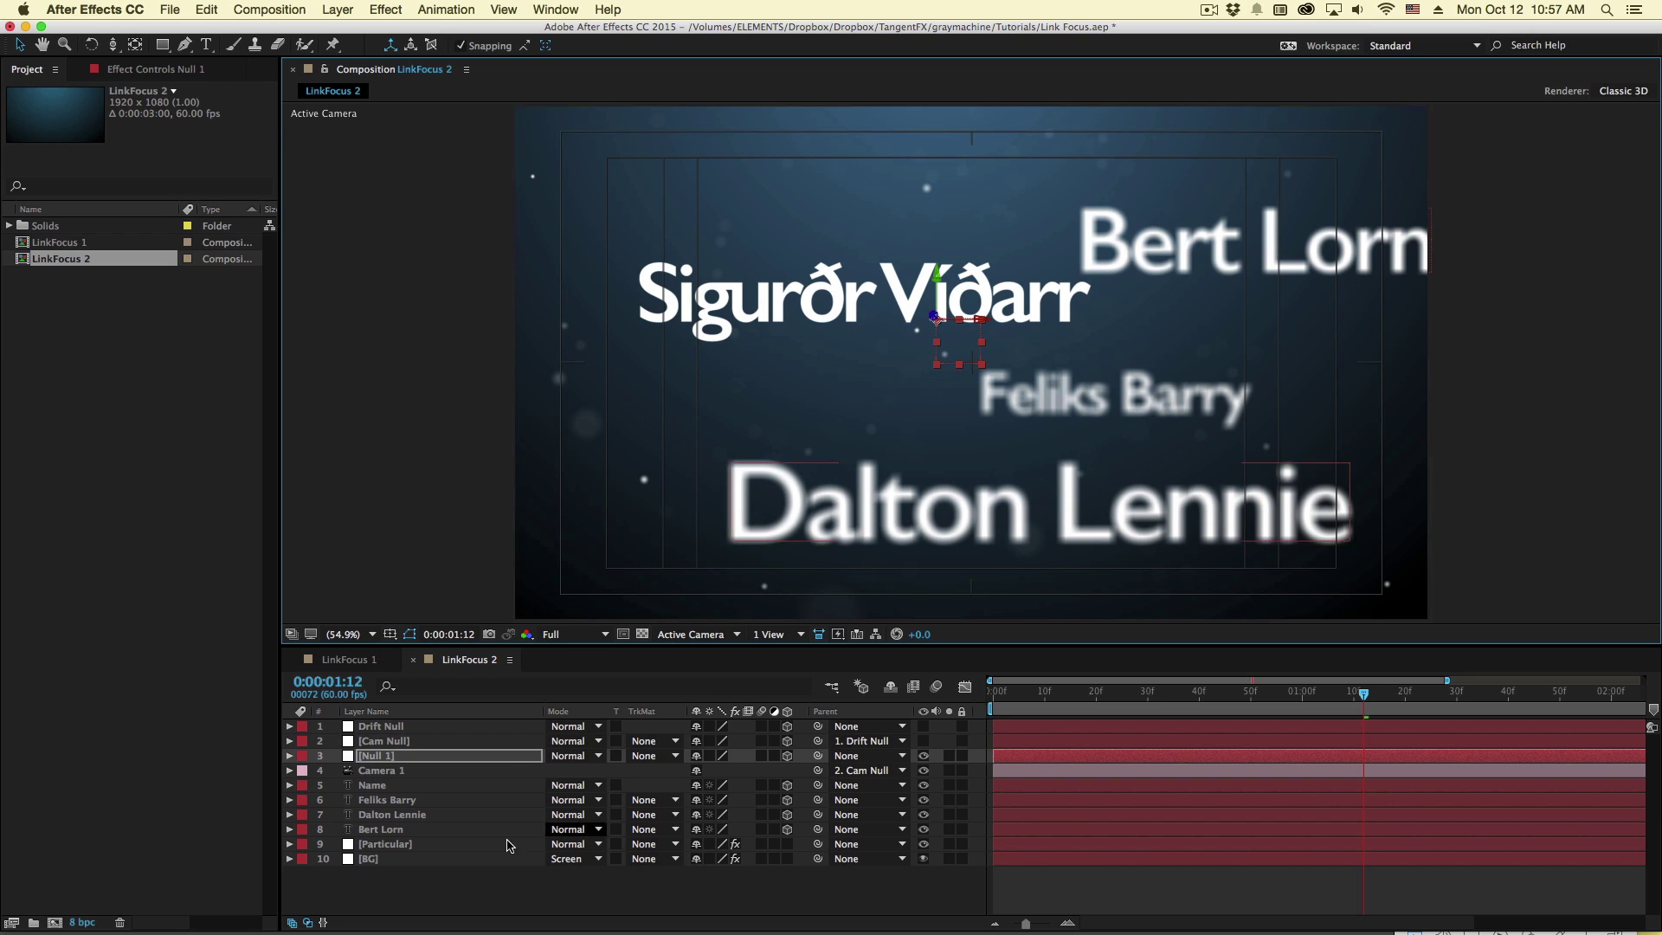
# - Copy the Name layer's Position and paste it onto the new null, placing it at 717.2, 446.8, 459.9
pyautogui.click(385, 786)
pyautogui.press('p')
pyautogui.click(400, 802)
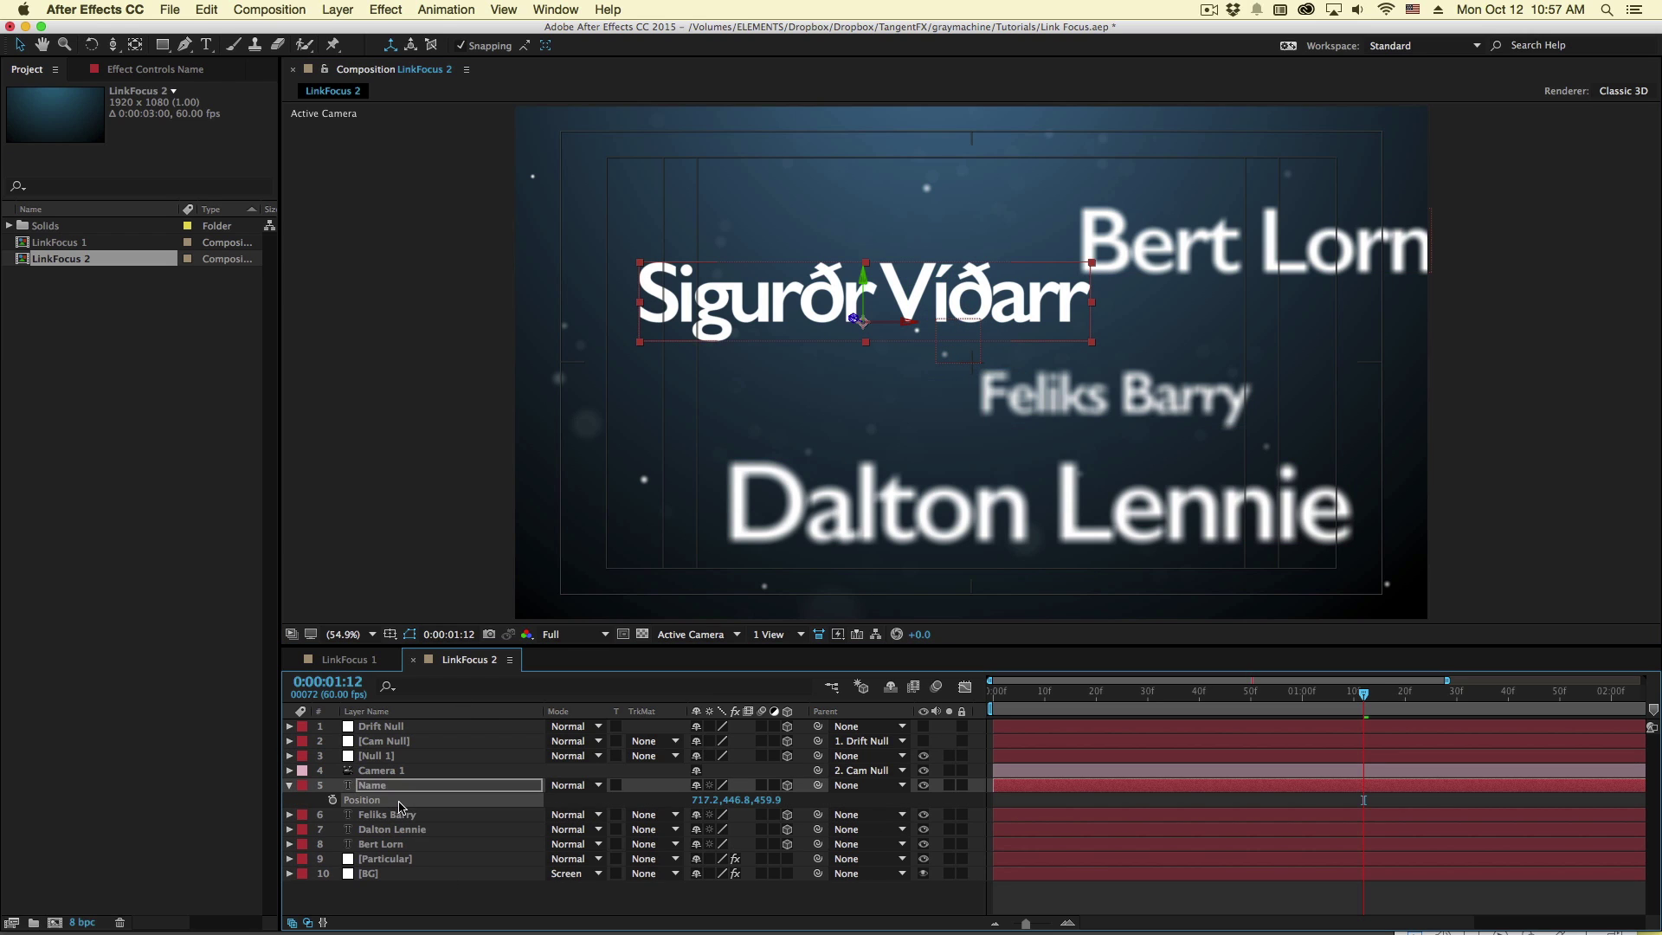
pyautogui.click(399, 756)
pyautogui.press('p')
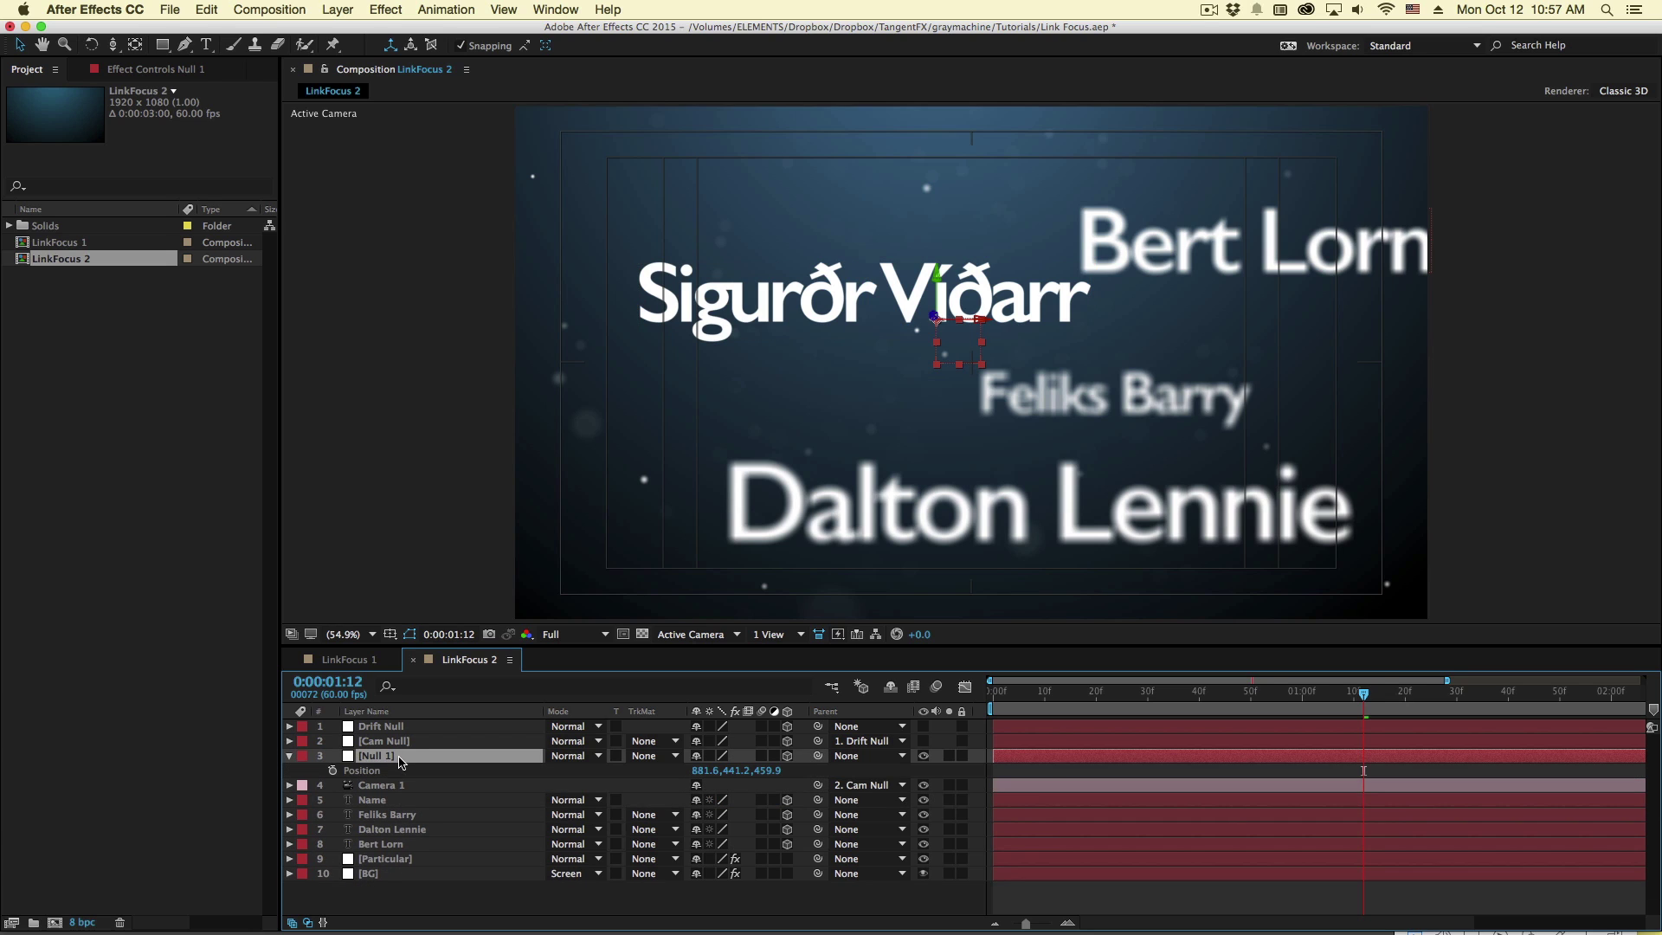
pyautogui.click(378, 771)
pyautogui.press('super+v')
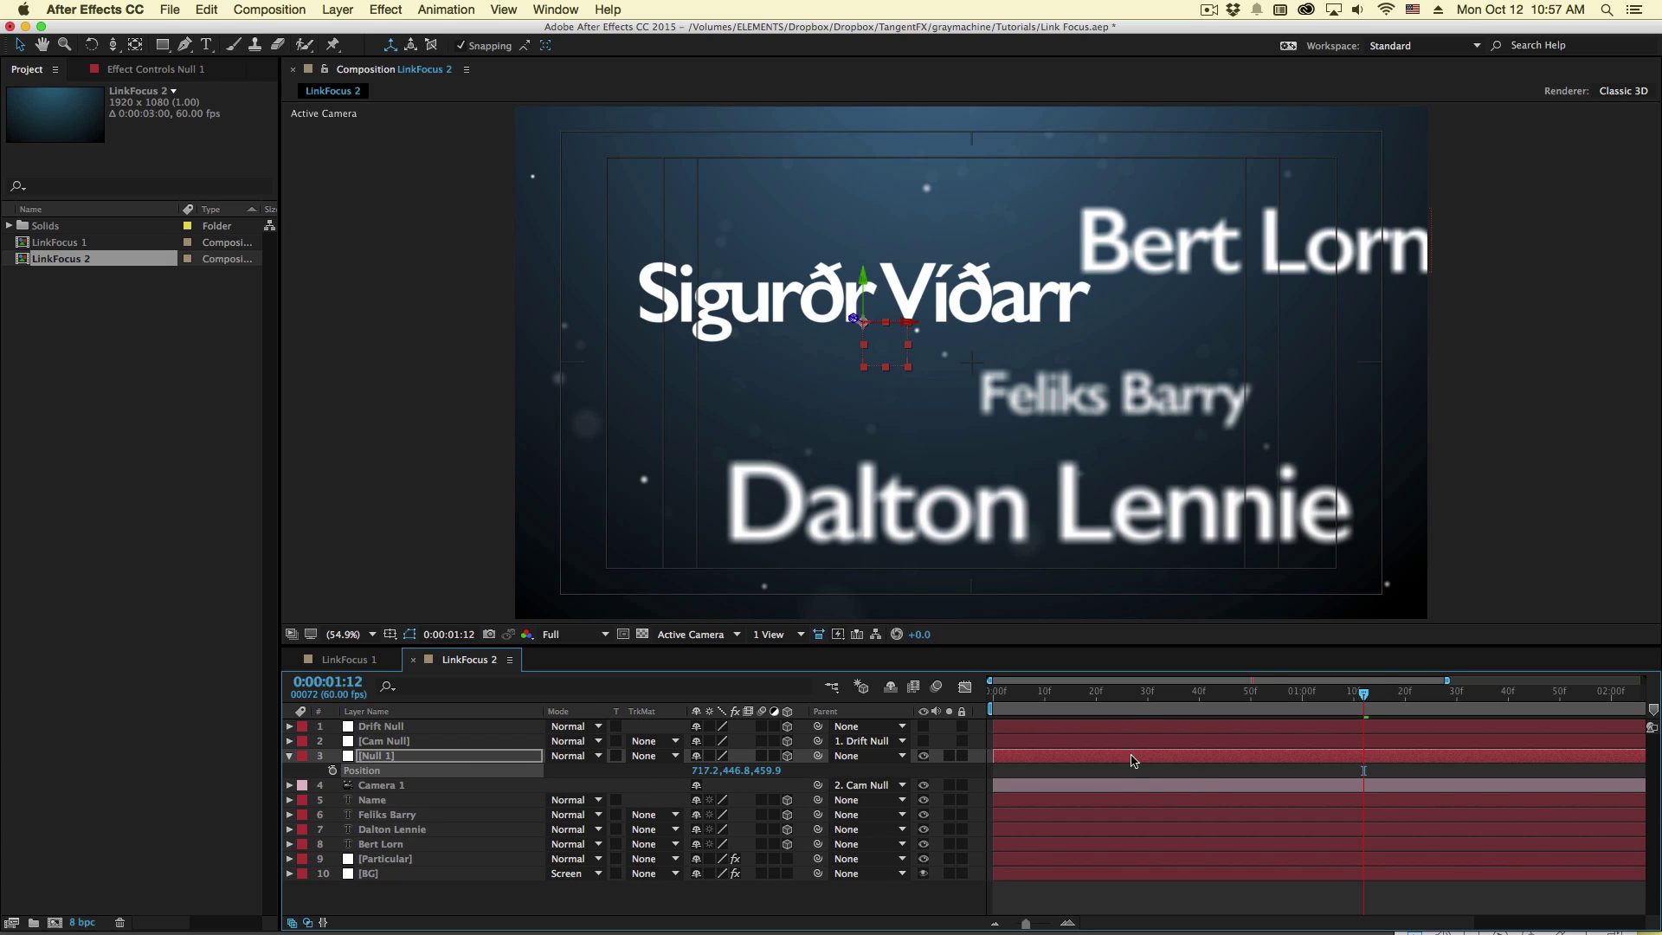
# - Set the first Position keyframe for the null at 0:00:00:59
pyautogui.moveTo(1203, 697); pyautogui.dragTo(1297, 698)
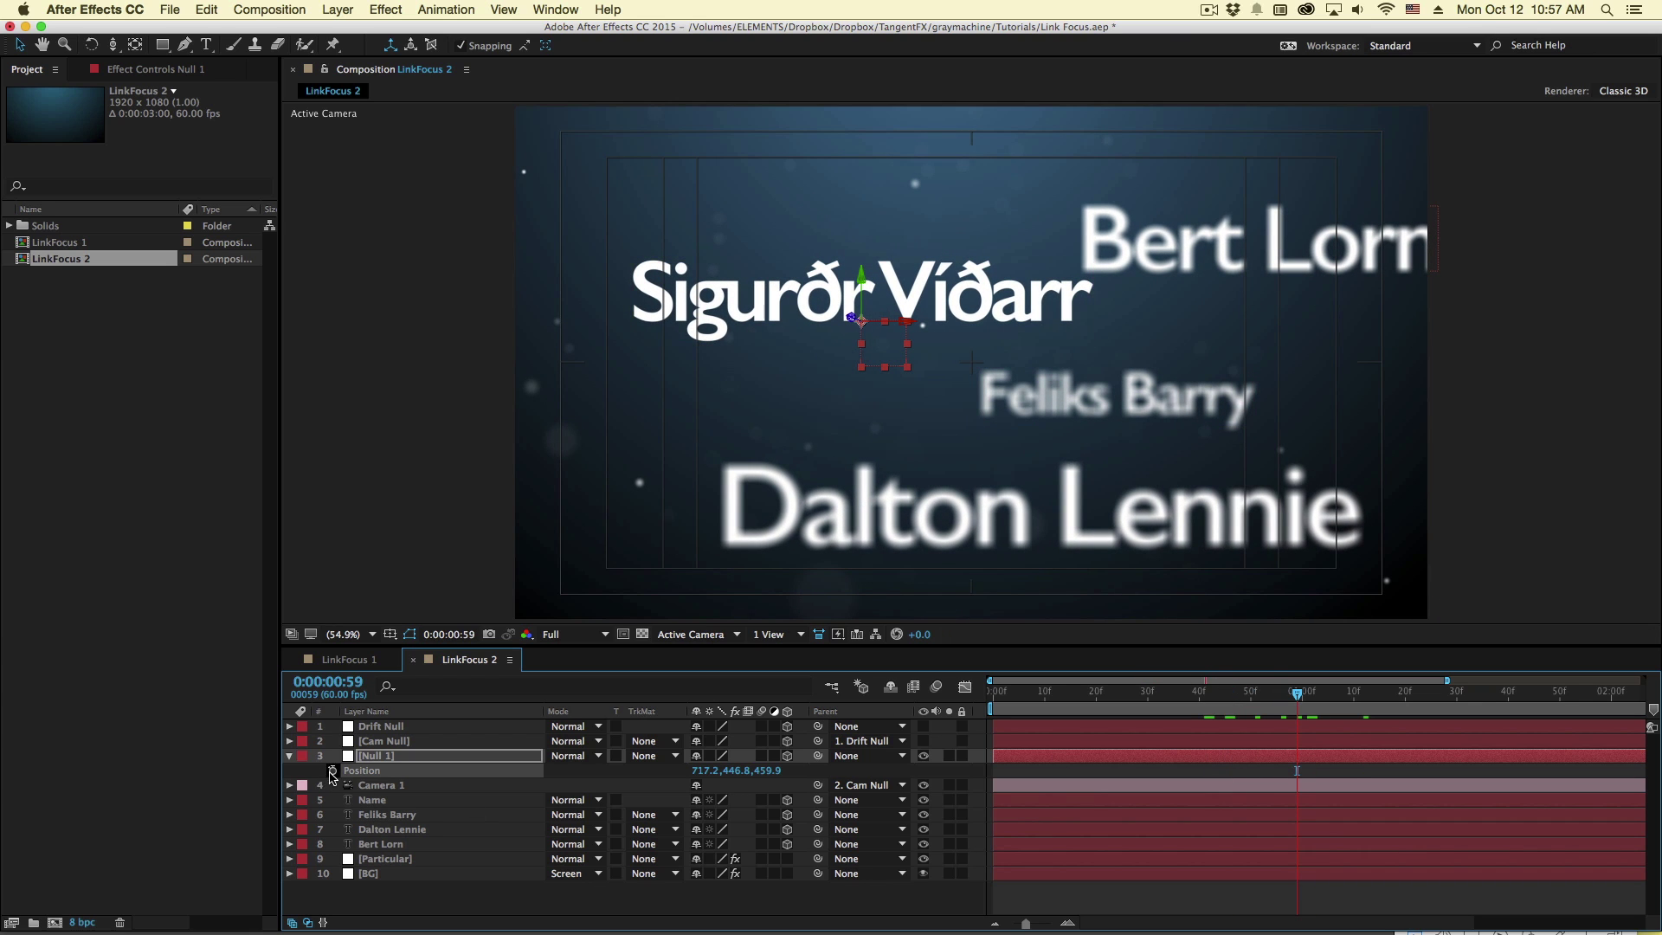
pyautogui.click(333, 771)
pyautogui.moveTo(1458, 680); pyautogui.dragTo(1642, 680)
# - At 0:00:02:02, keyframe the null at layer 6's position by copying that text layer's Position onto it
pyautogui.moveTo(1205, 690); pyautogui.dragTo(1433, 703)
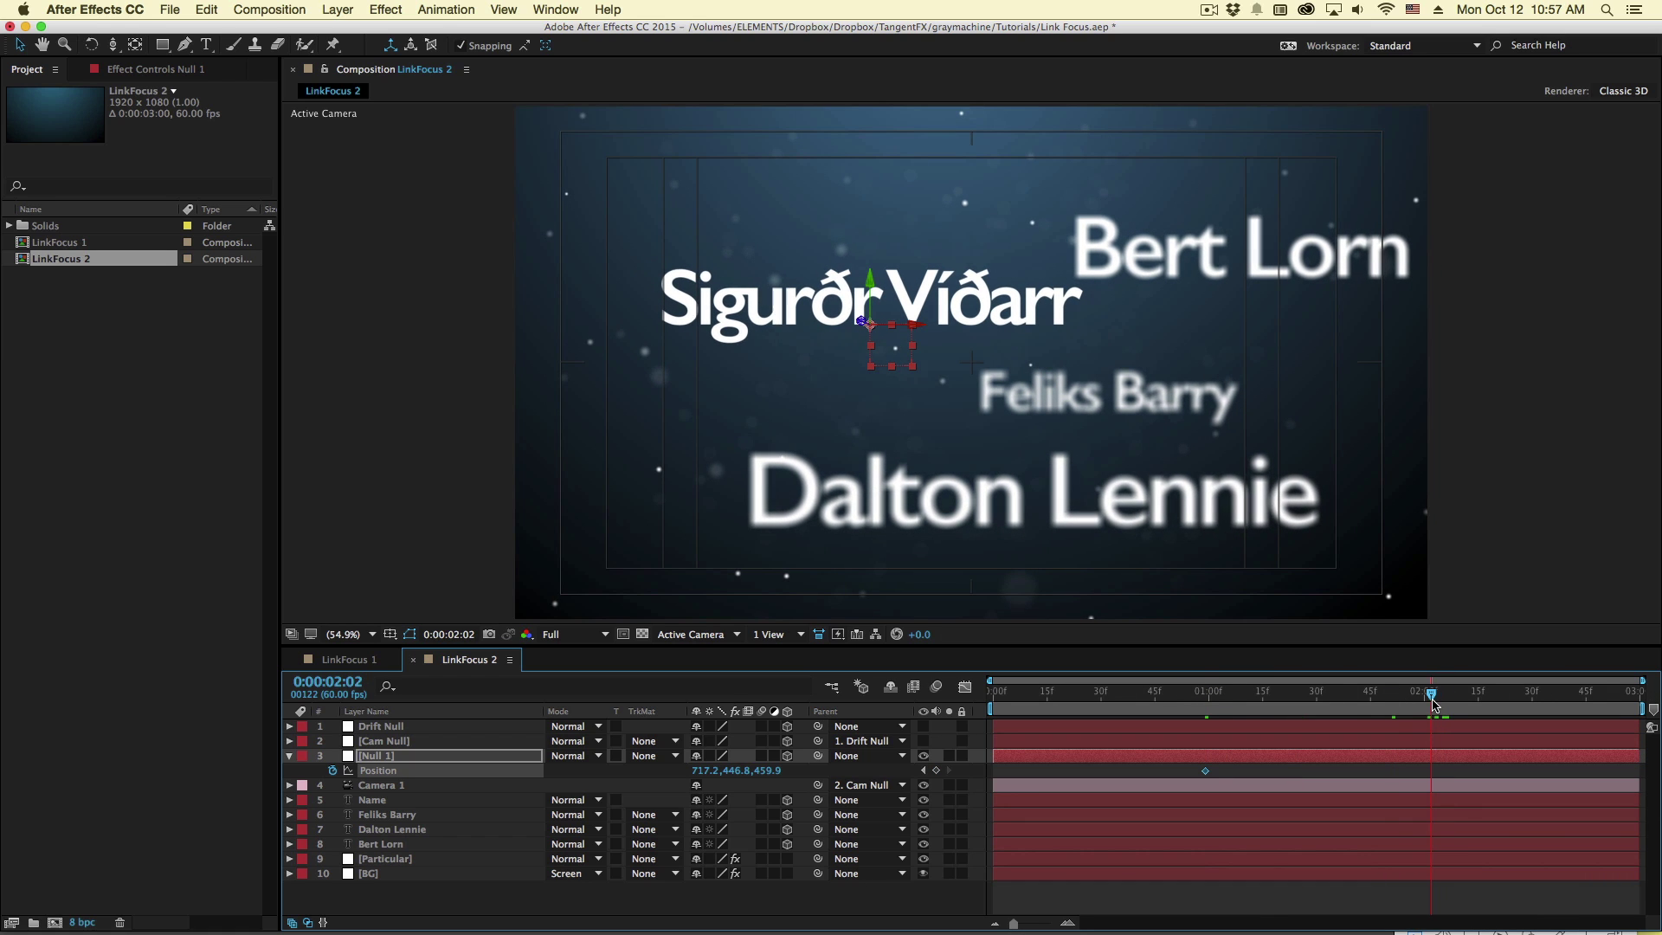
pyautogui.click(373, 818)
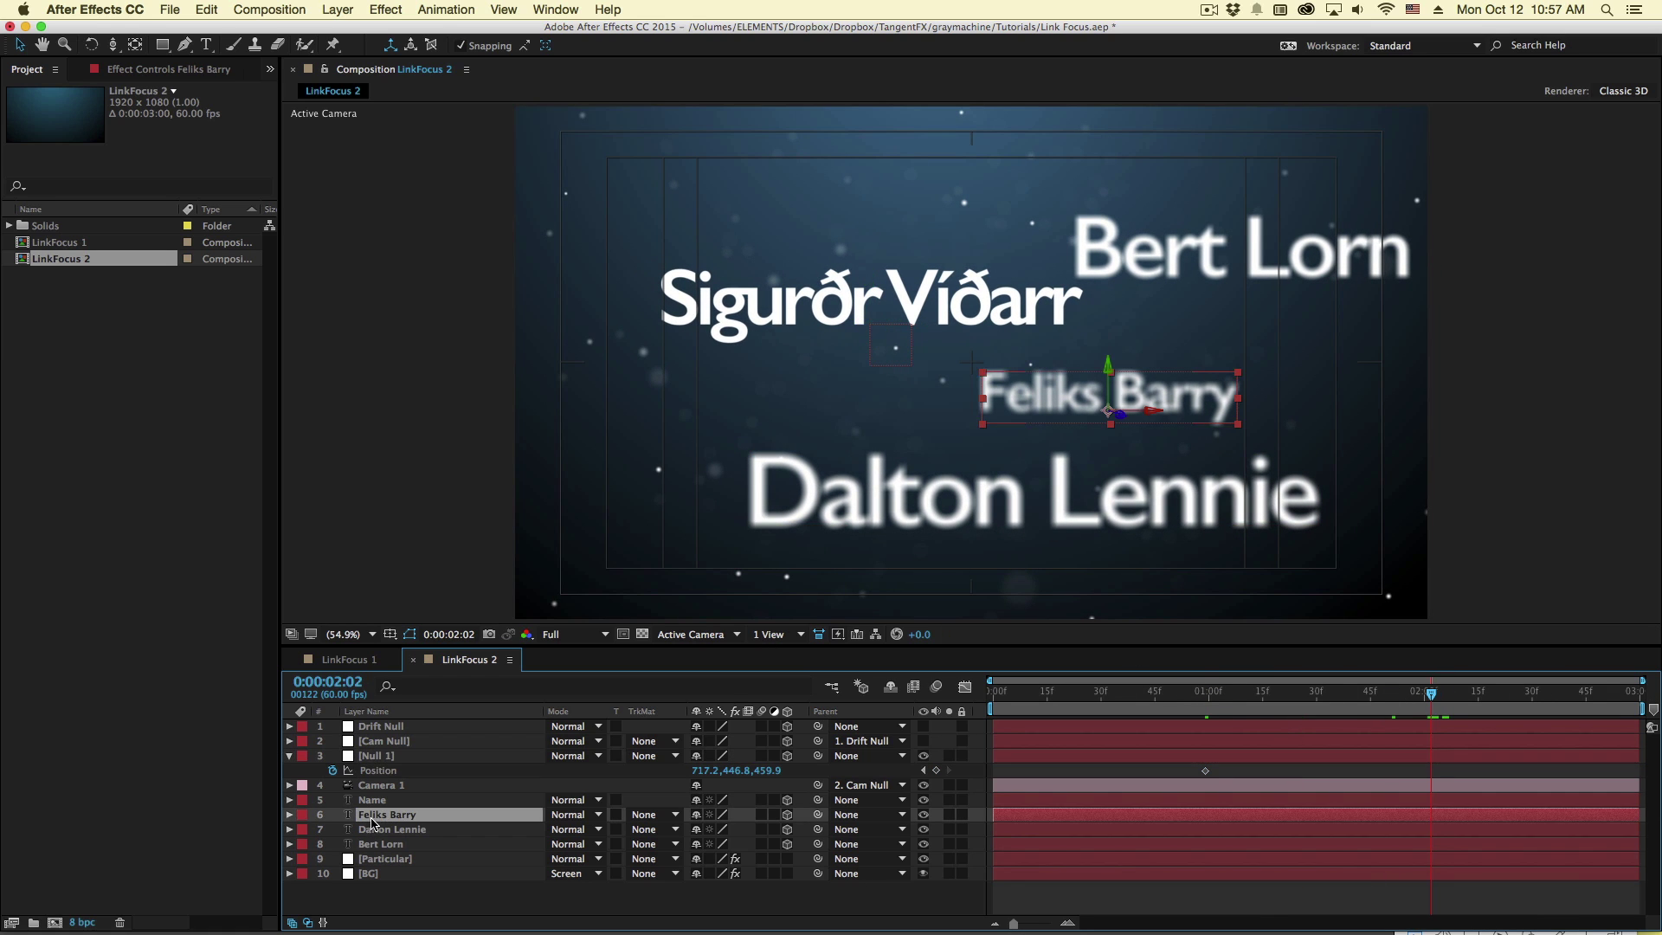
pyautogui.press('p')
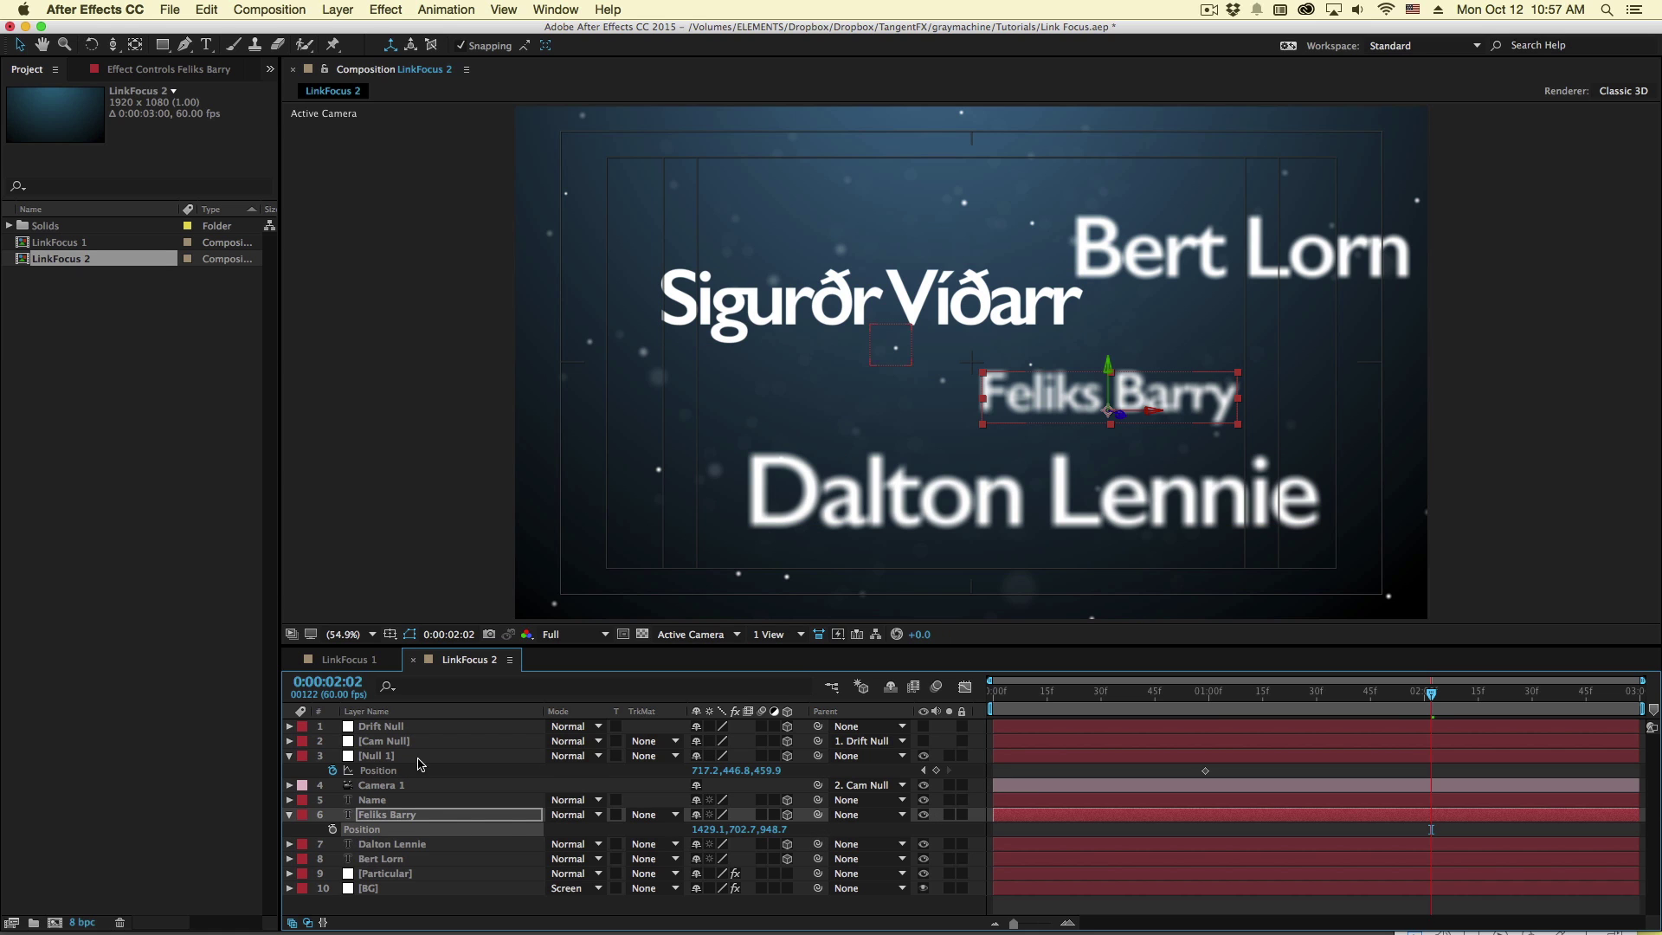
pyautogui.click(422, 762)
pyautogui.hotkey('ctrl', 'v')
# - Scrub through the null's movement and apply Easy Ease to both of its Position keyframes
pyautogui.moveTo(1117, 713); pyautogui.dragTo(1061, 712)
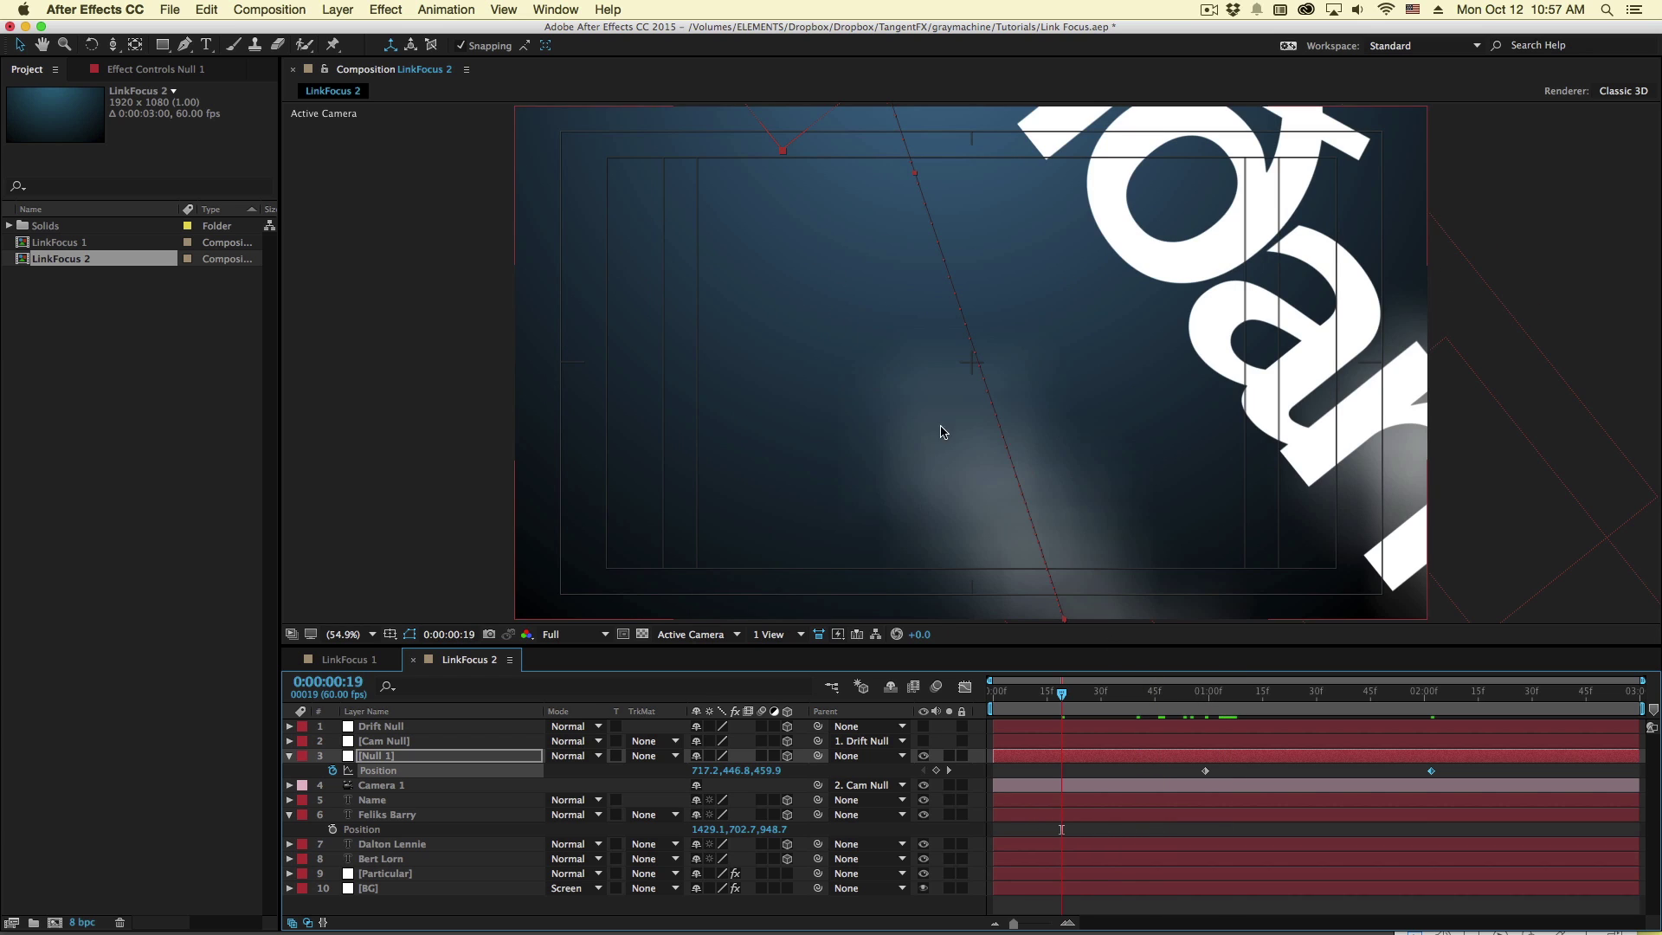
pyautogui.click(1269, 712)
pyautogui.moveTo(1295, 726); pyautogui.dragTo(1207, 775)
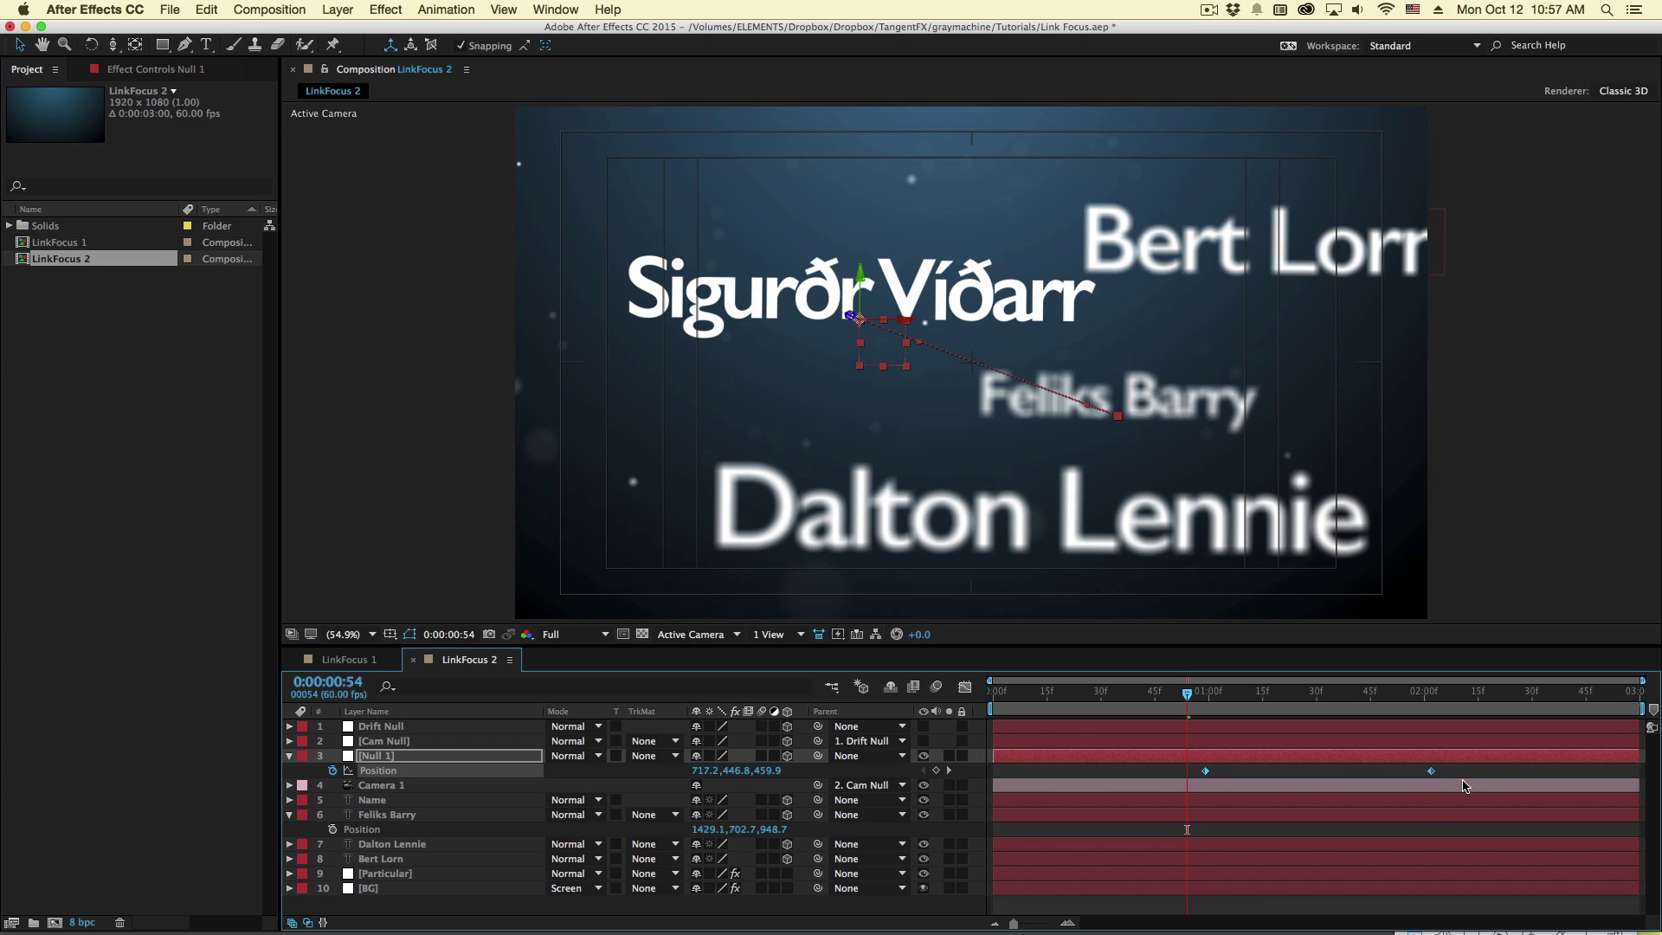
# - Link Camera 1's focus distance to the null with Link Focus Distance to Layer, overriding the existing expression
pyautogui.click(403, 742)
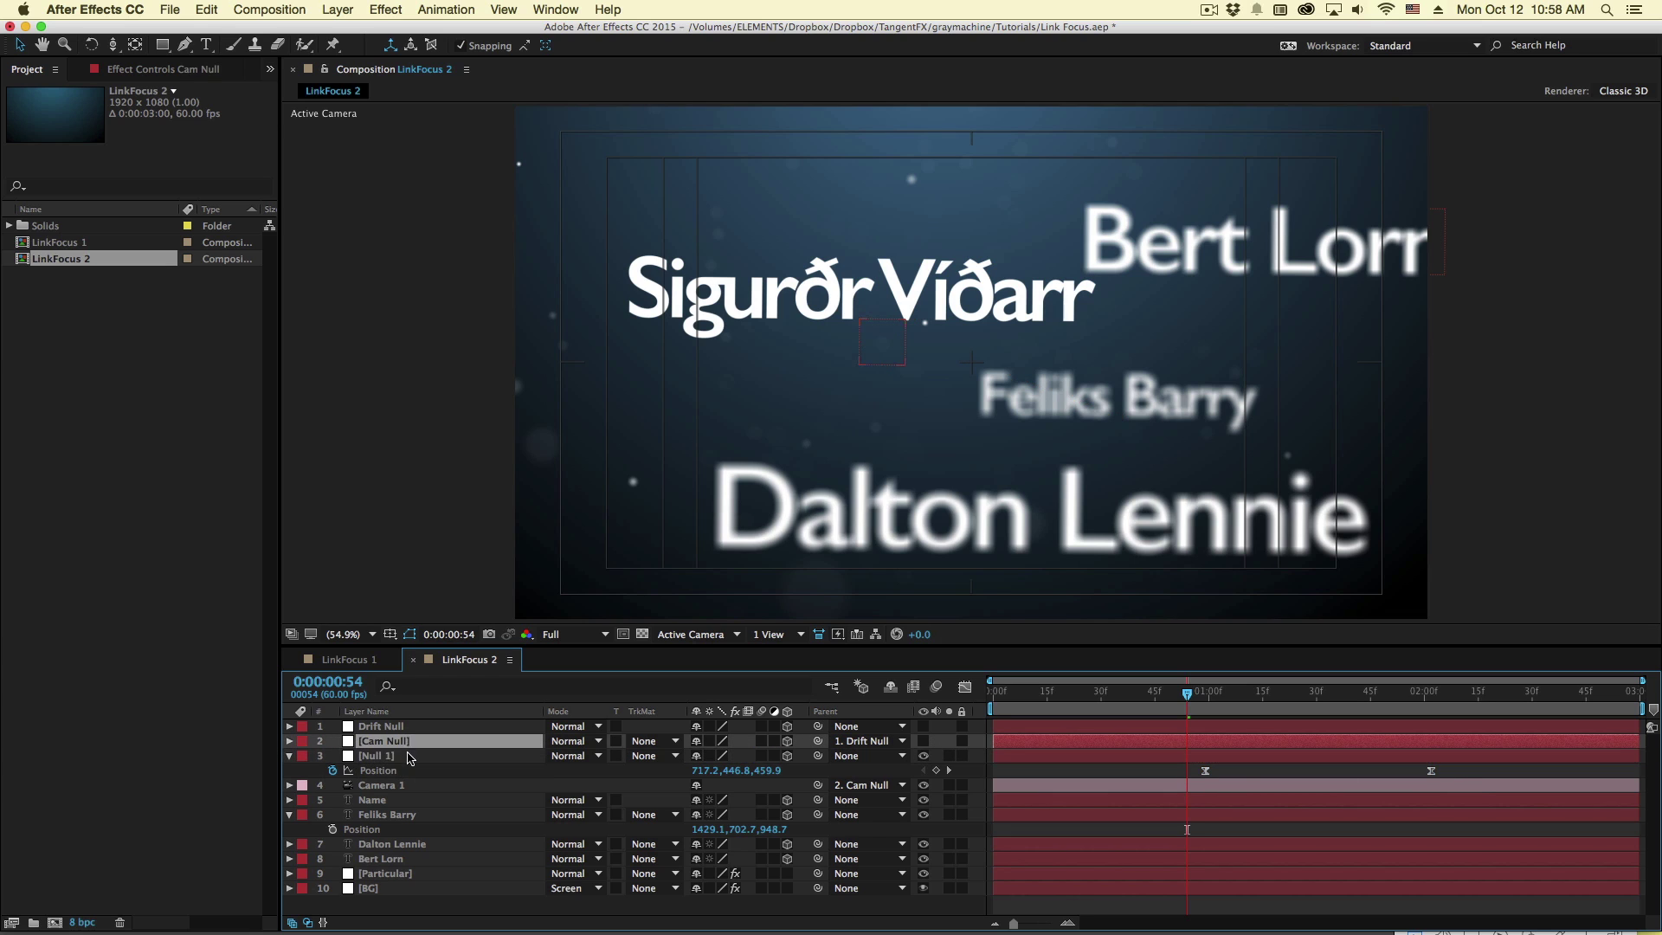
pyautogui.click(407, 756)
pyautogui.press('u')
pyautogui.click(397, 771)
pyautogui.keyDown('shift'); pyautogui.click(397, 757); pyautogui.keyUp('shift')
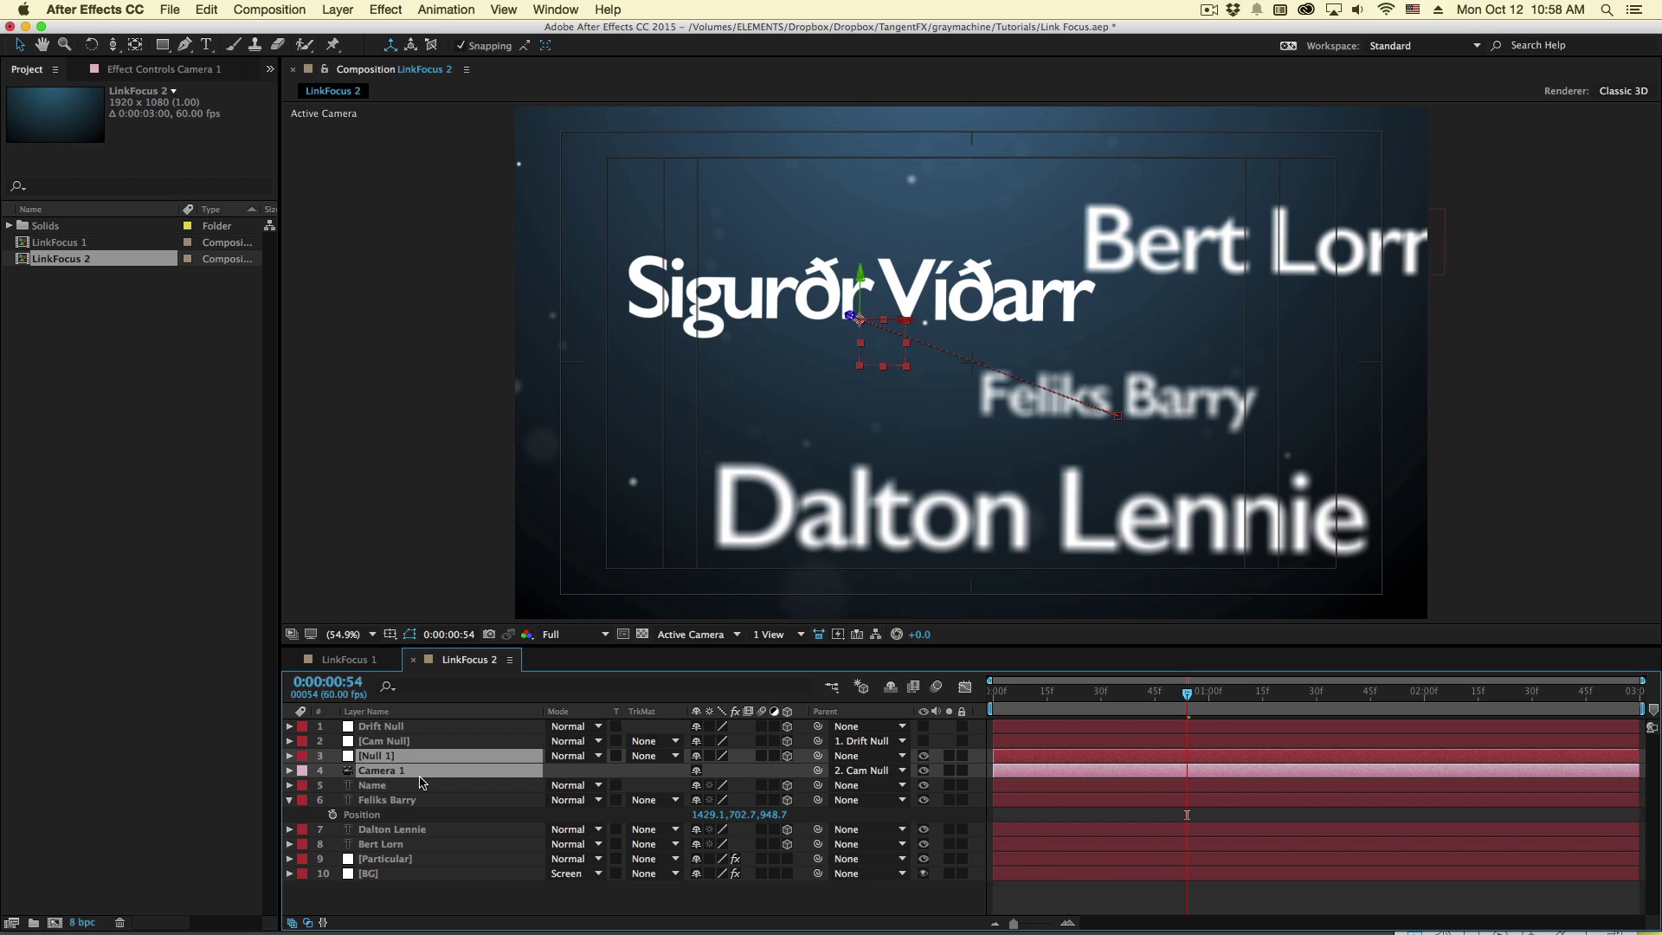
pyautogui.click(337, 10)
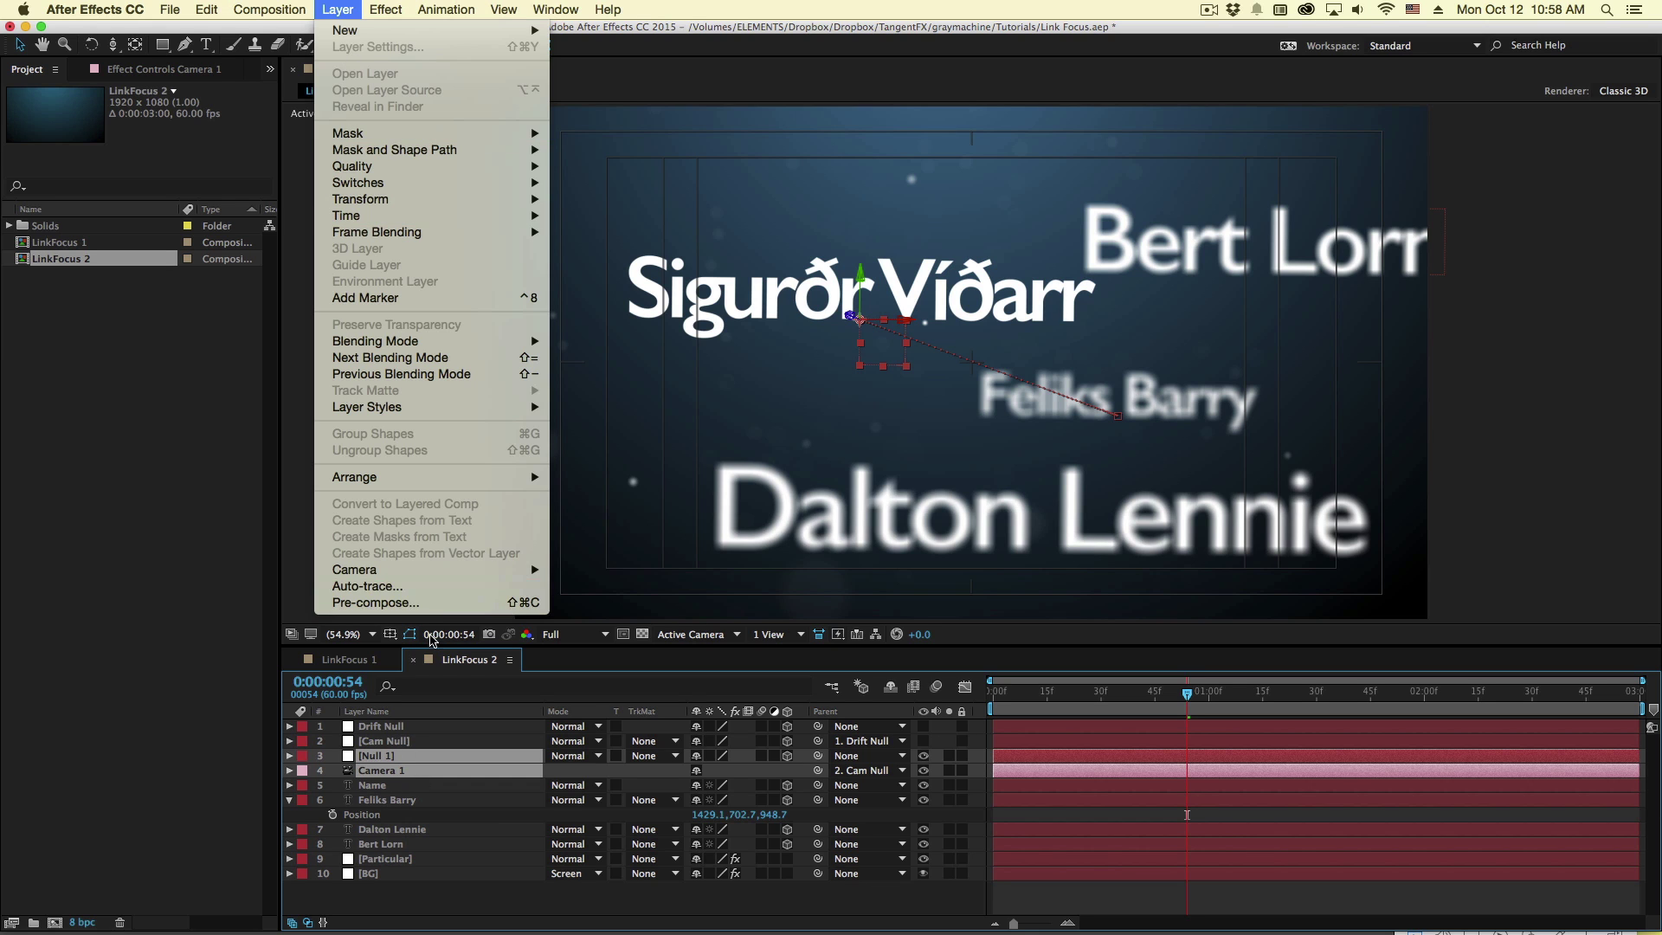
pyautogui.moveTo(437, 572)
pyautogui.click(638, 630)
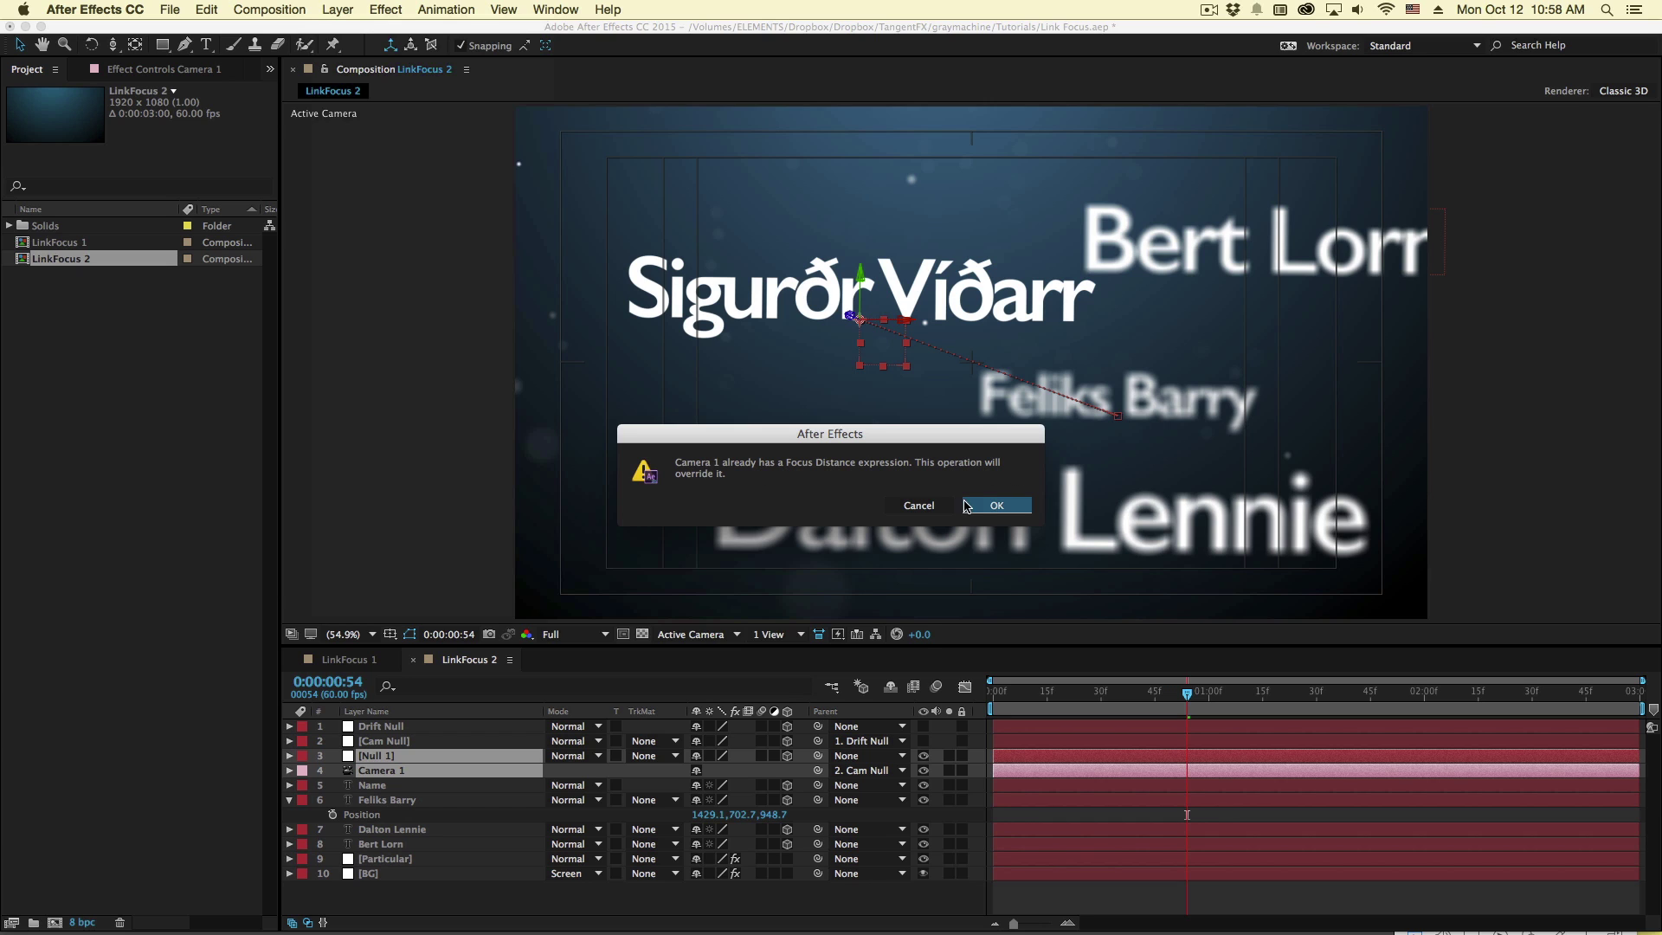
pyautogui.click(987, 511)
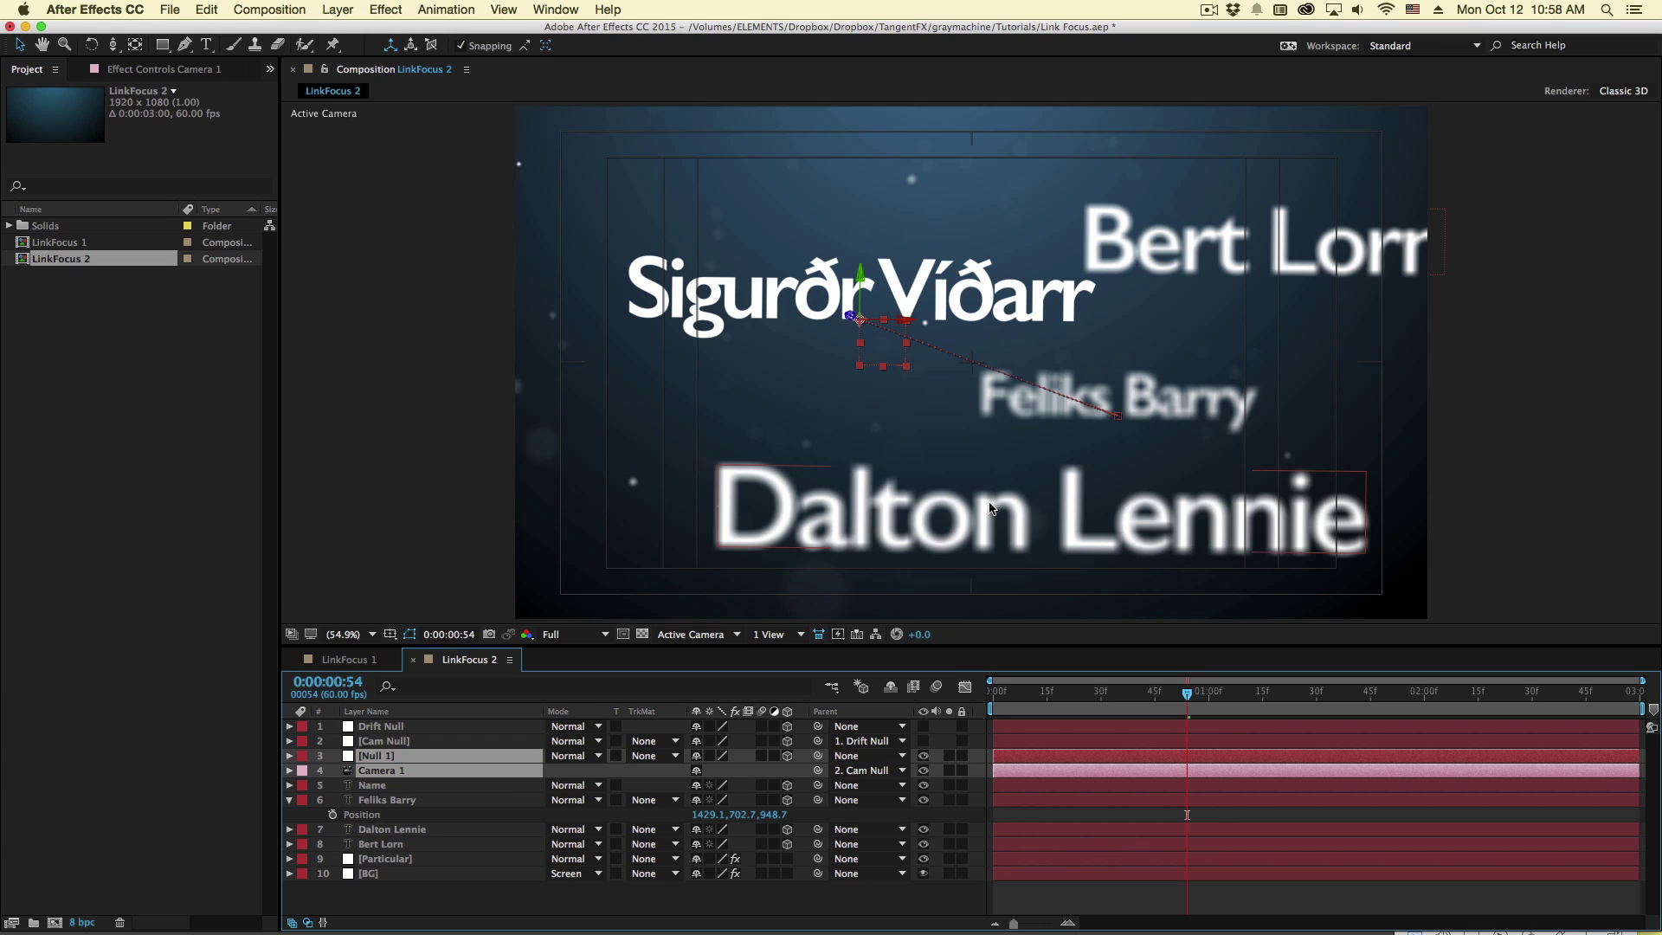
pyautogui.click(1142, 716)
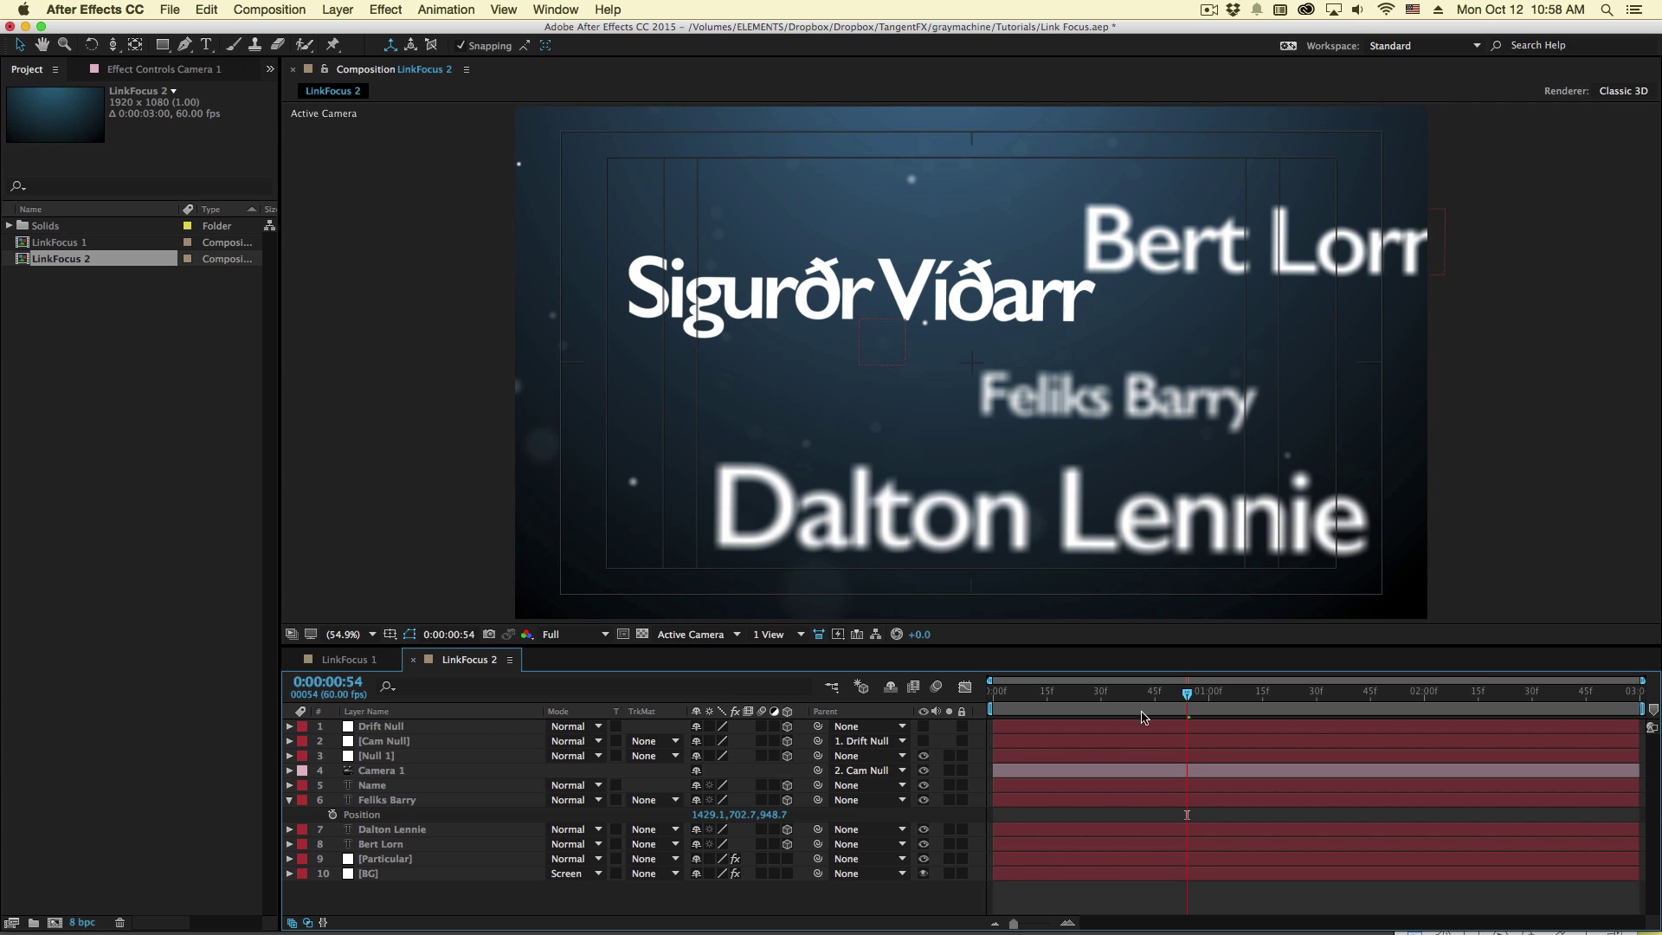
# - Scrub through the null's movement to review the focus shift between the text layers, stopping at 0:00:01:24
pyautogui.click(1077, 701)
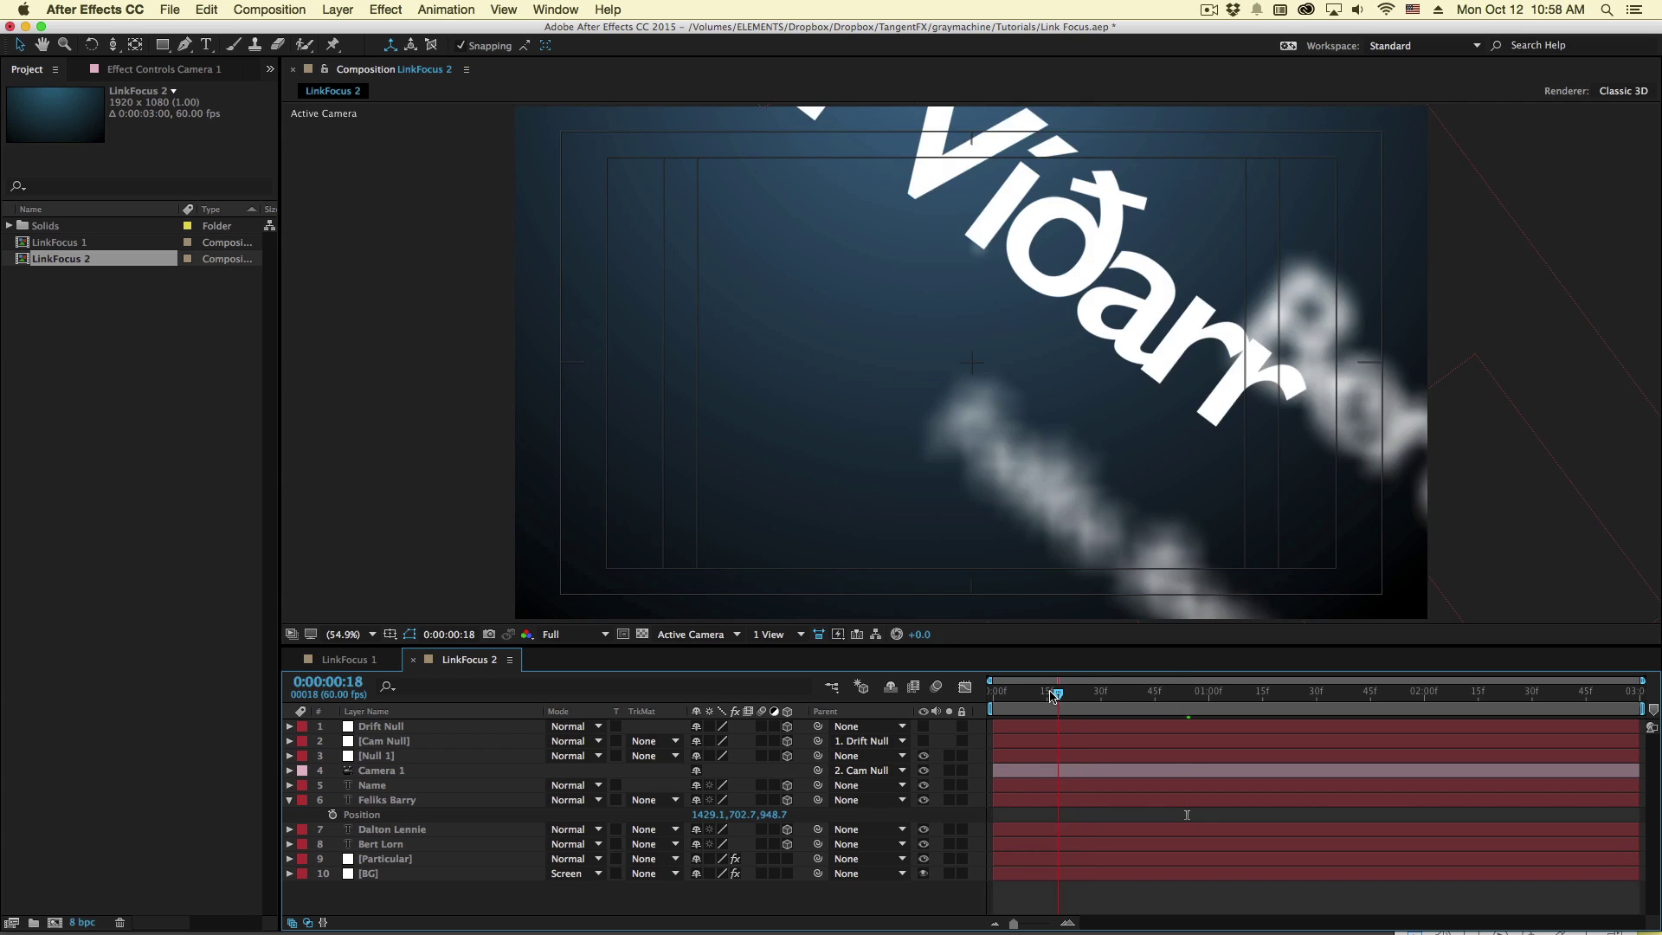
pyautogui.moveTo(1076, 711); pyautogui.dragTo(1379, 756)
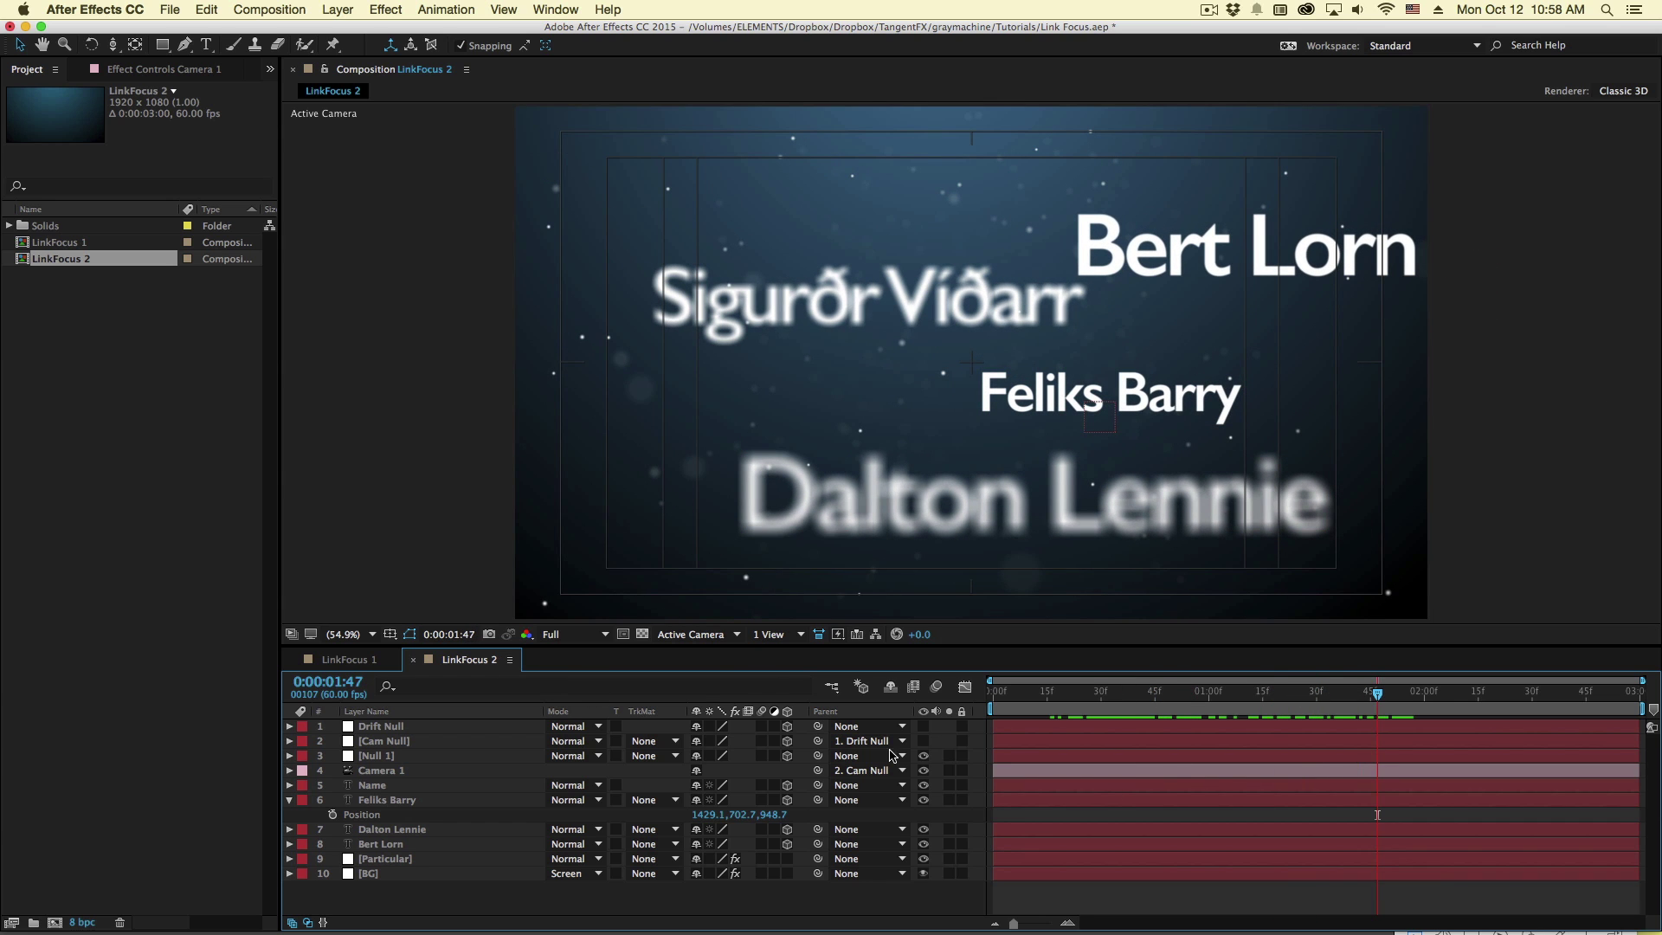
pyautogui.moveTo(1071, 715); pyautogui.dragTo(1296, 735)
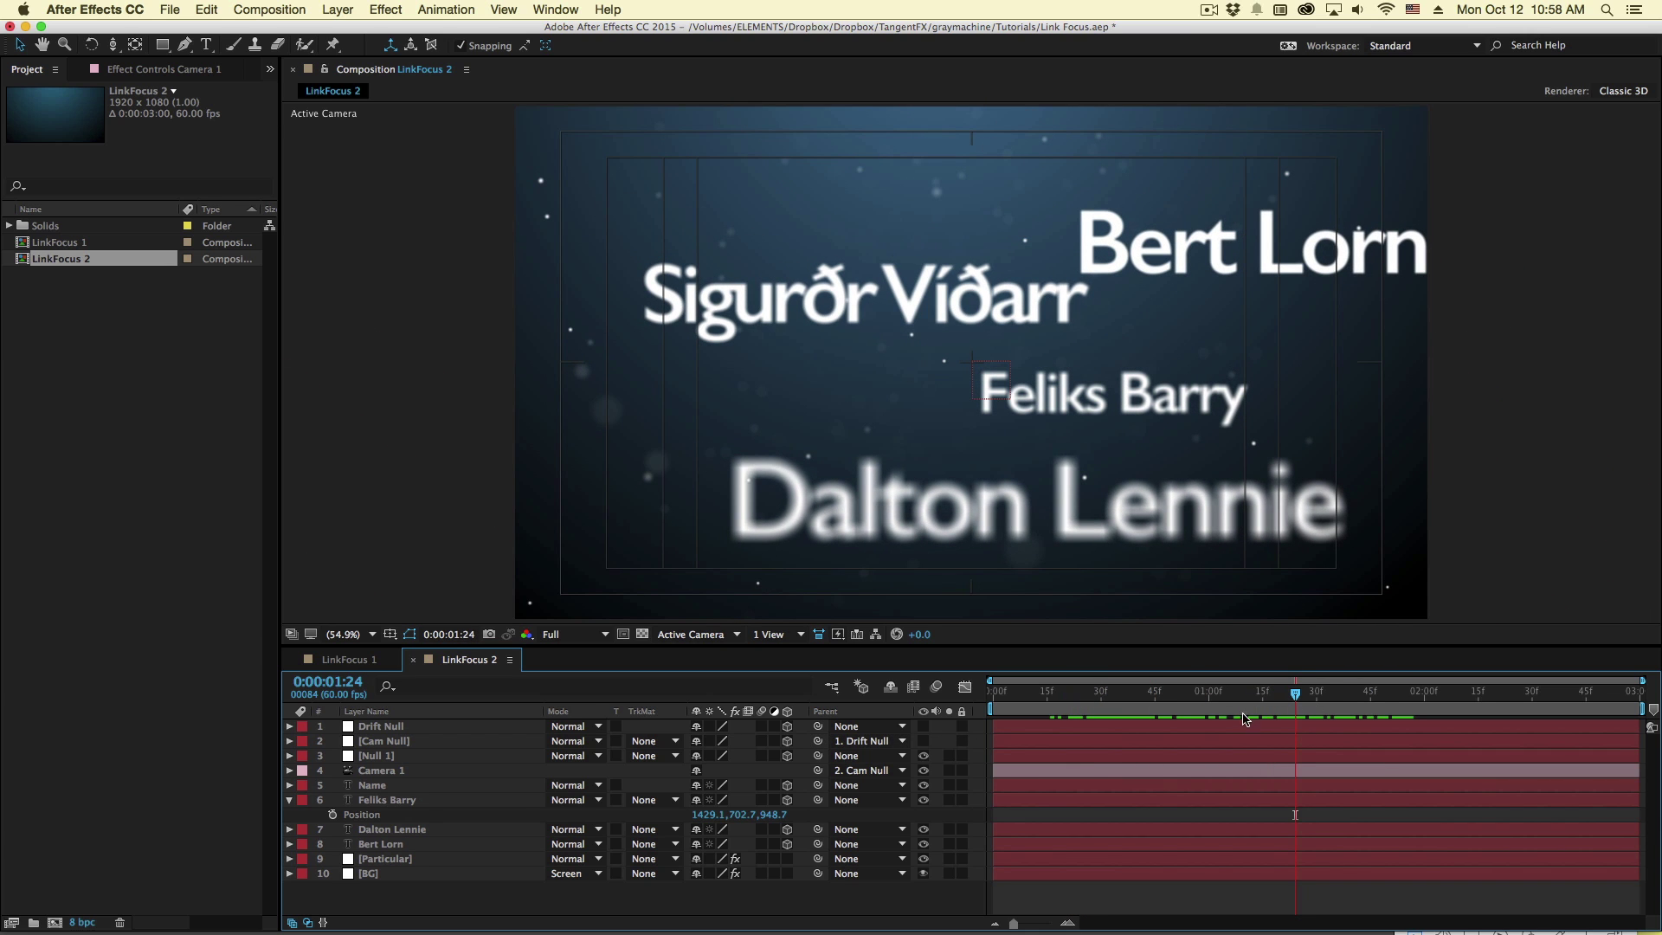
# - Select Camera 1 and examine the focus distance commands available for it, including Link Focus Distance to Point of Interest
pyautogui.click(338, 9)
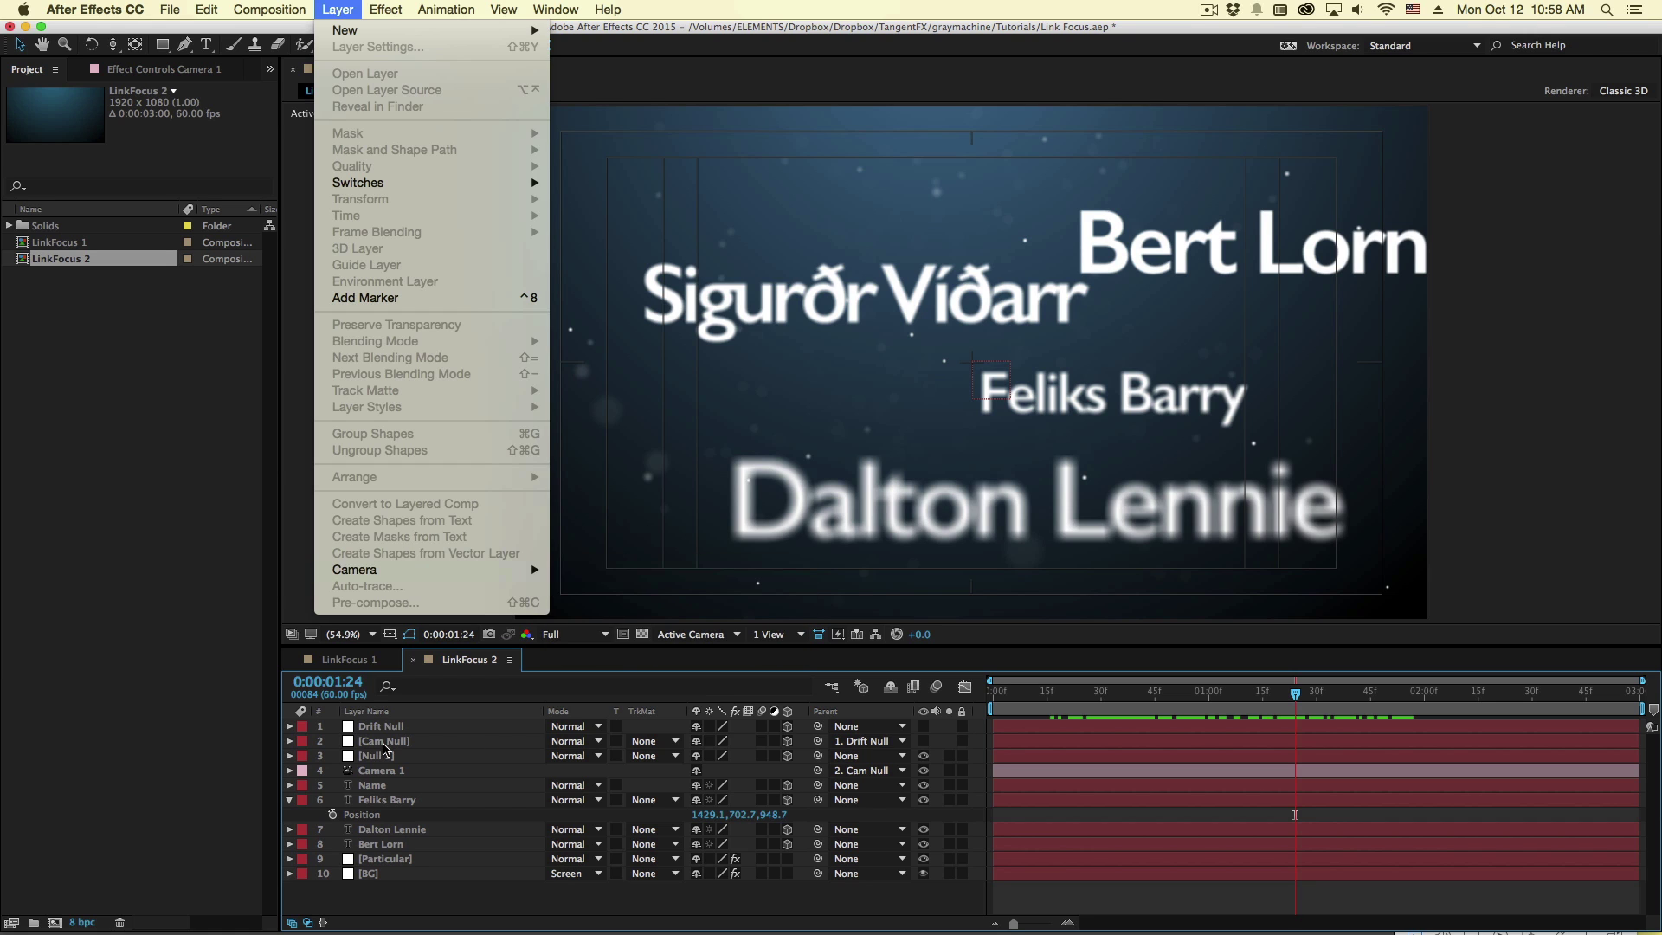
pyautogui.click(445, 870)
pyautogui.click(415, 771)
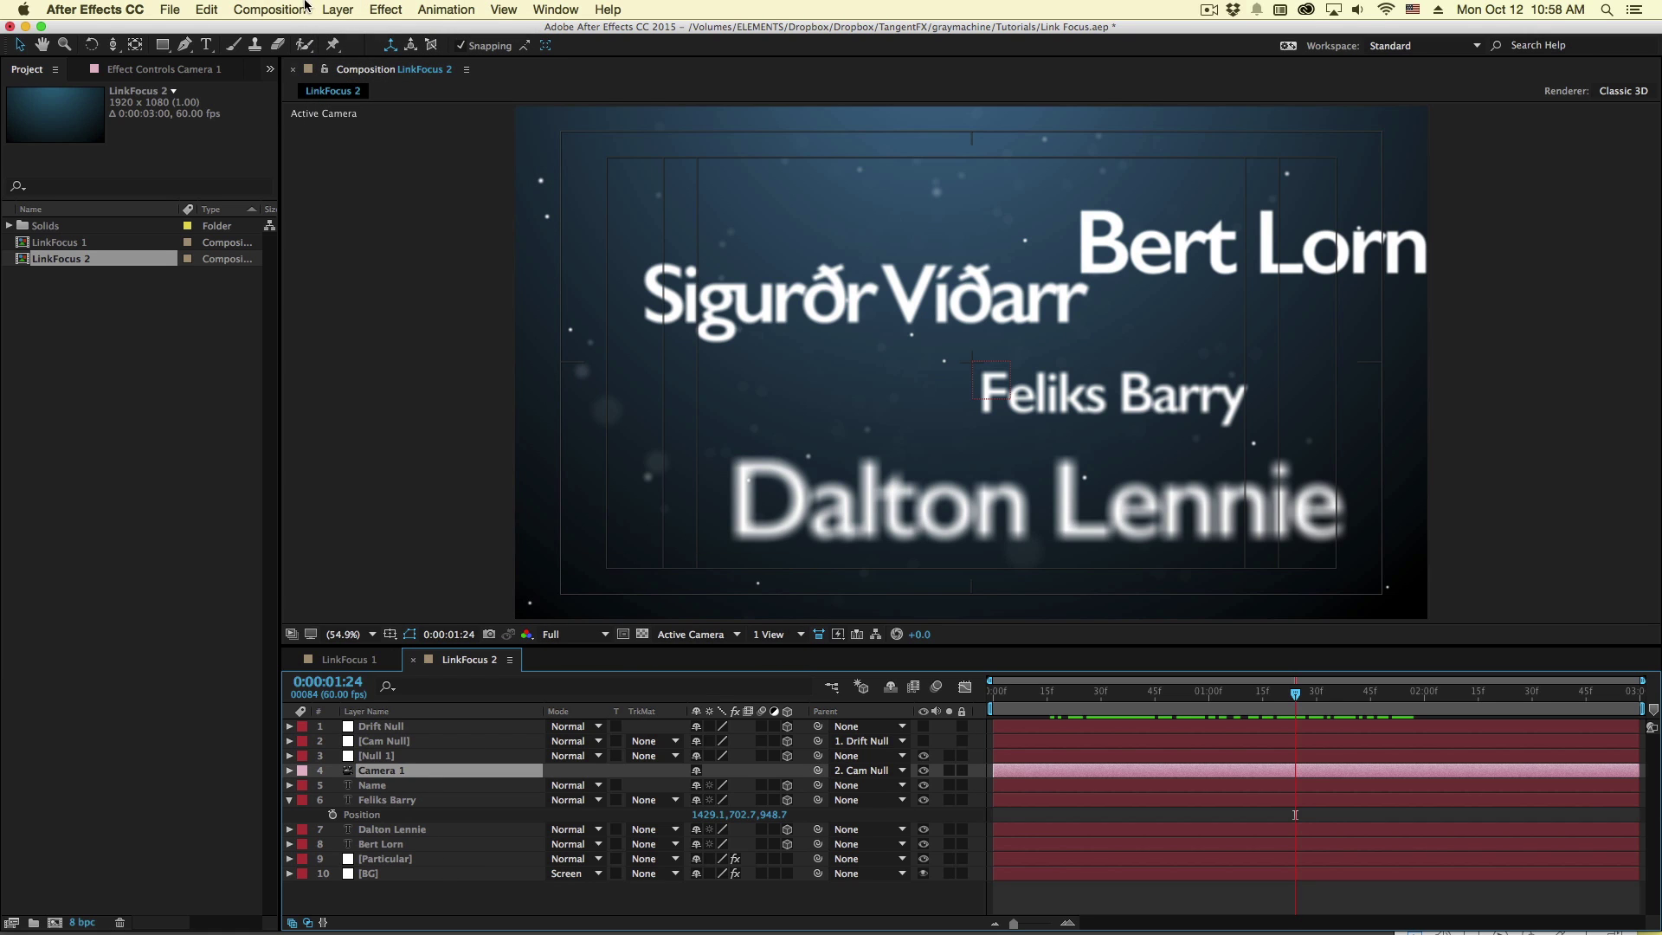
pyautogui.click(337, 10)
pyautogui.moveTo(446, 576)
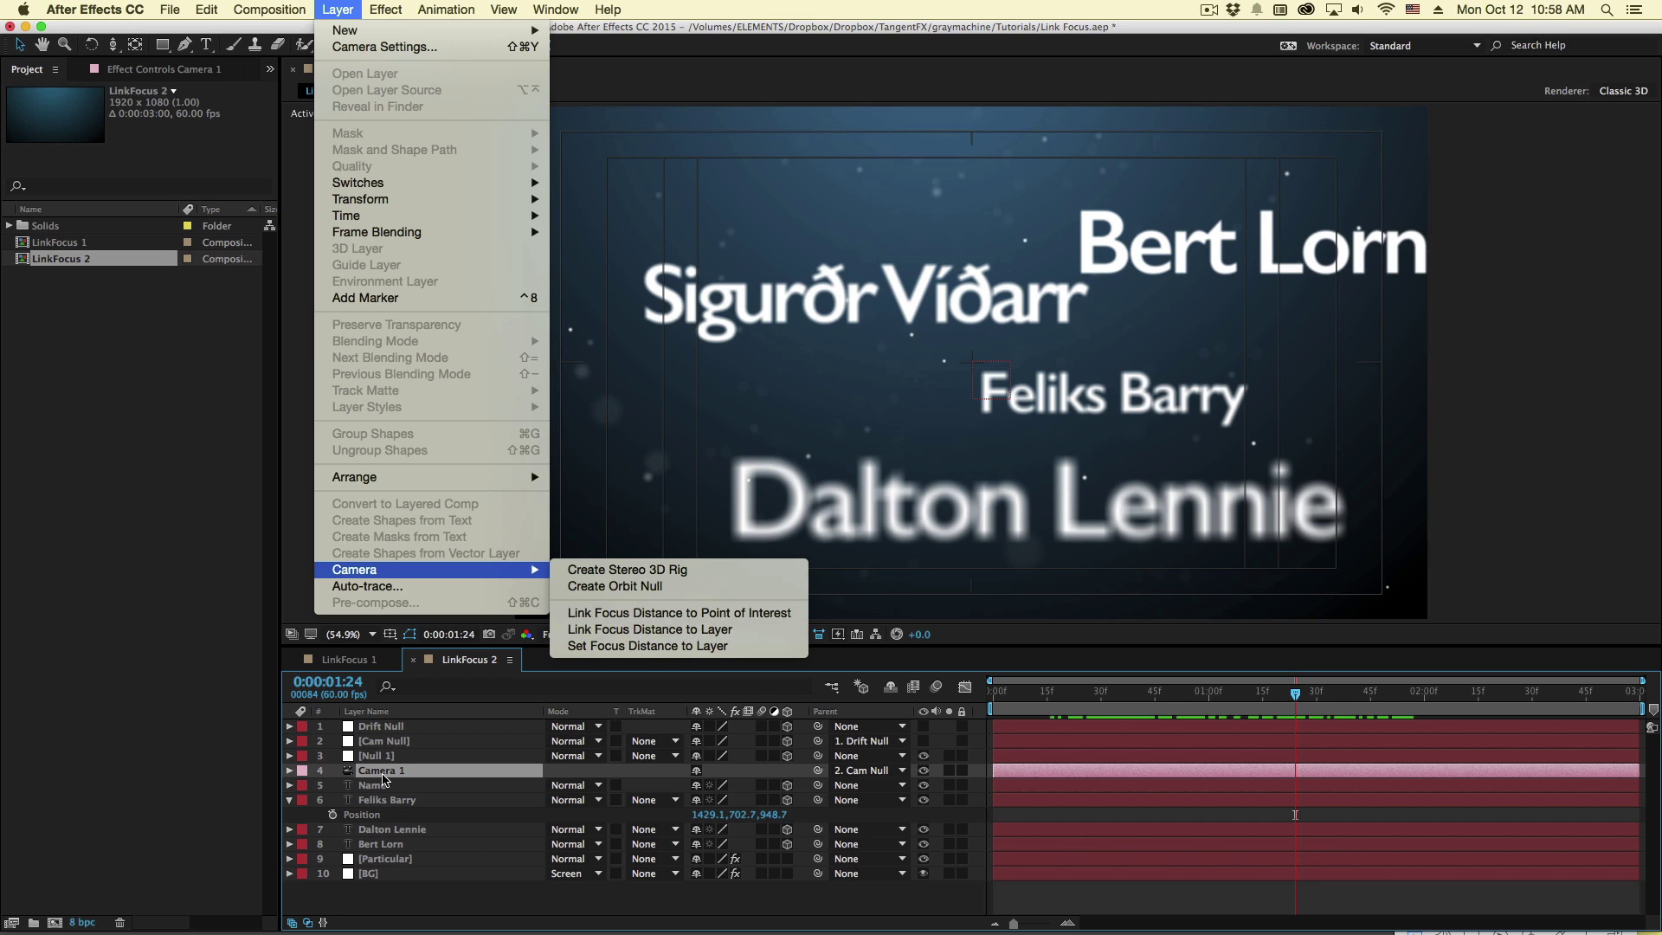
pyautogui.click(383, 780)
# - Reveal Camera 1's Point of Interest, try shifting its Z value, and undo the change before collapsing the property
pyautogui.press('a')
pyautogui.press('a')
pyautogui.press('a')
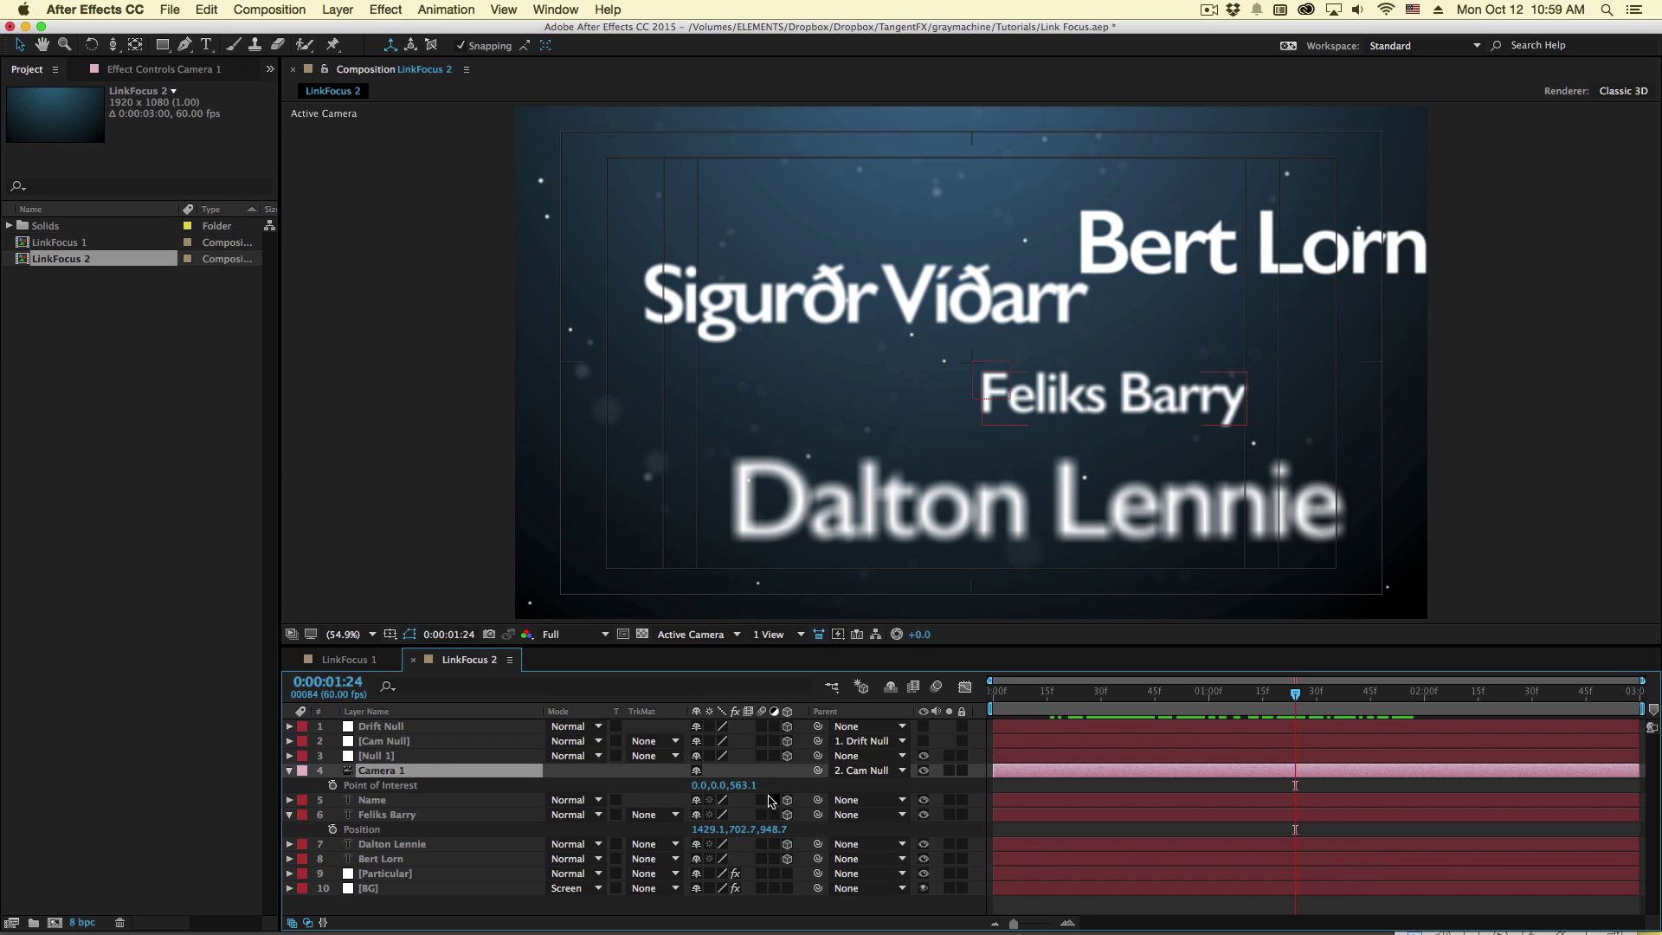
pyautogui.moveTo(740, 786)
pyautogui.mouseDown()
pyautogui.moveTo(819, 793)
pyautogui.moveTo(710, 785)
pyautogui.moveTo(782, 790)
pyautogui.moveTo(750, 784)
pyautogui.mouseUp()
pyautogui.press('super+z')
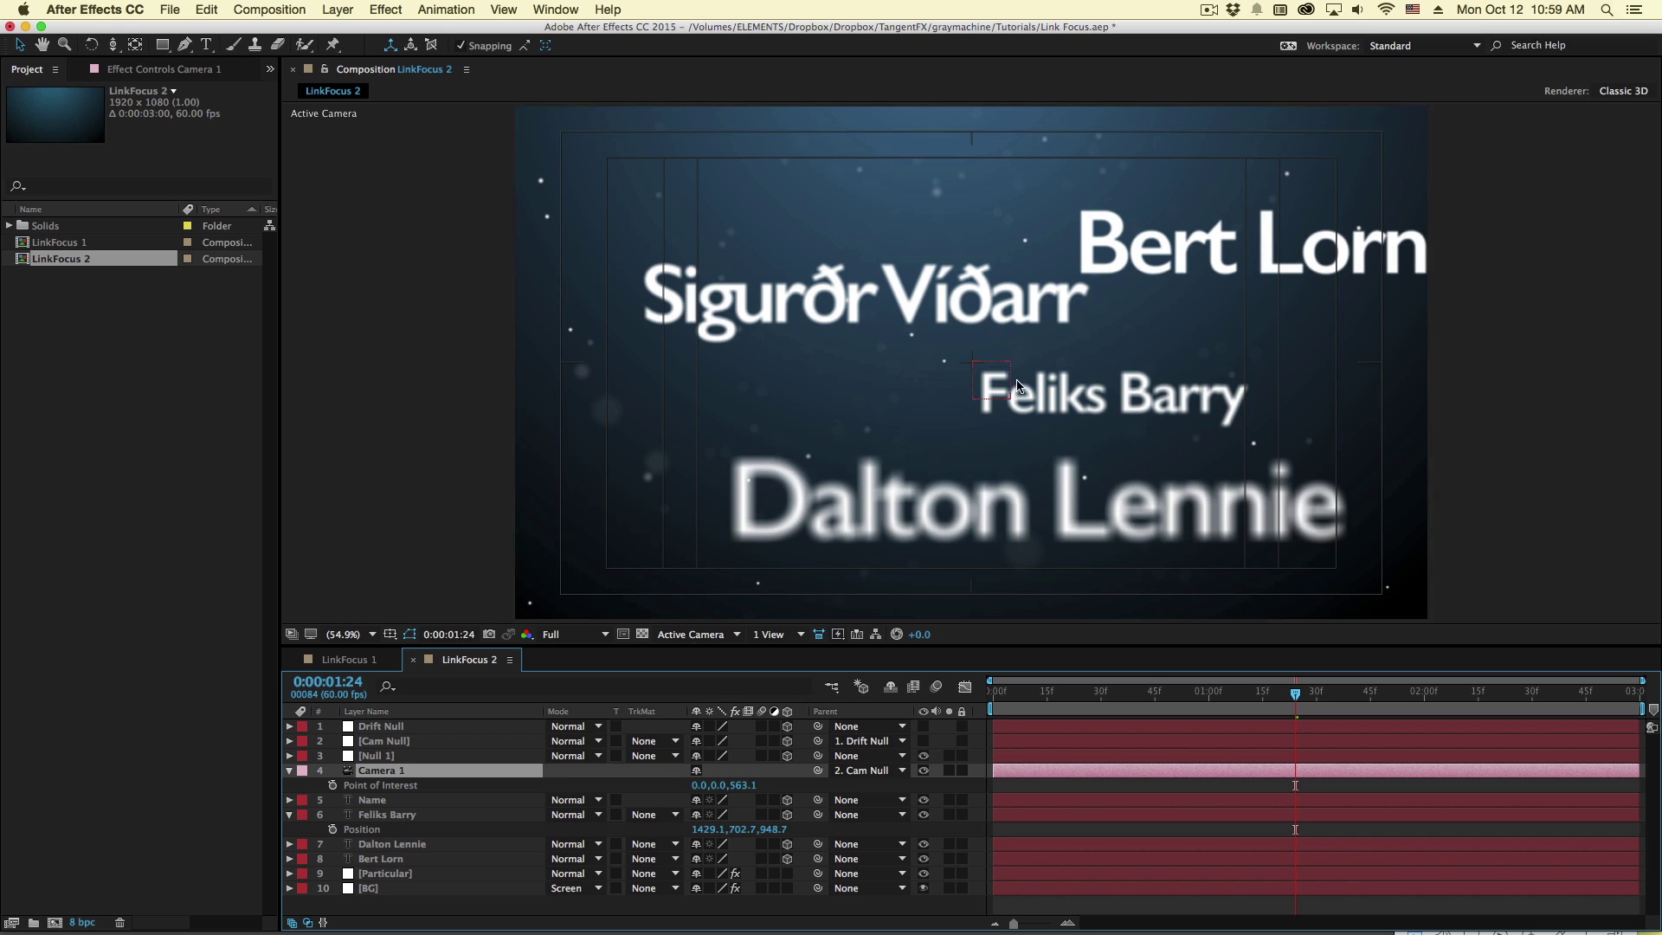
pyautogui.press('a')
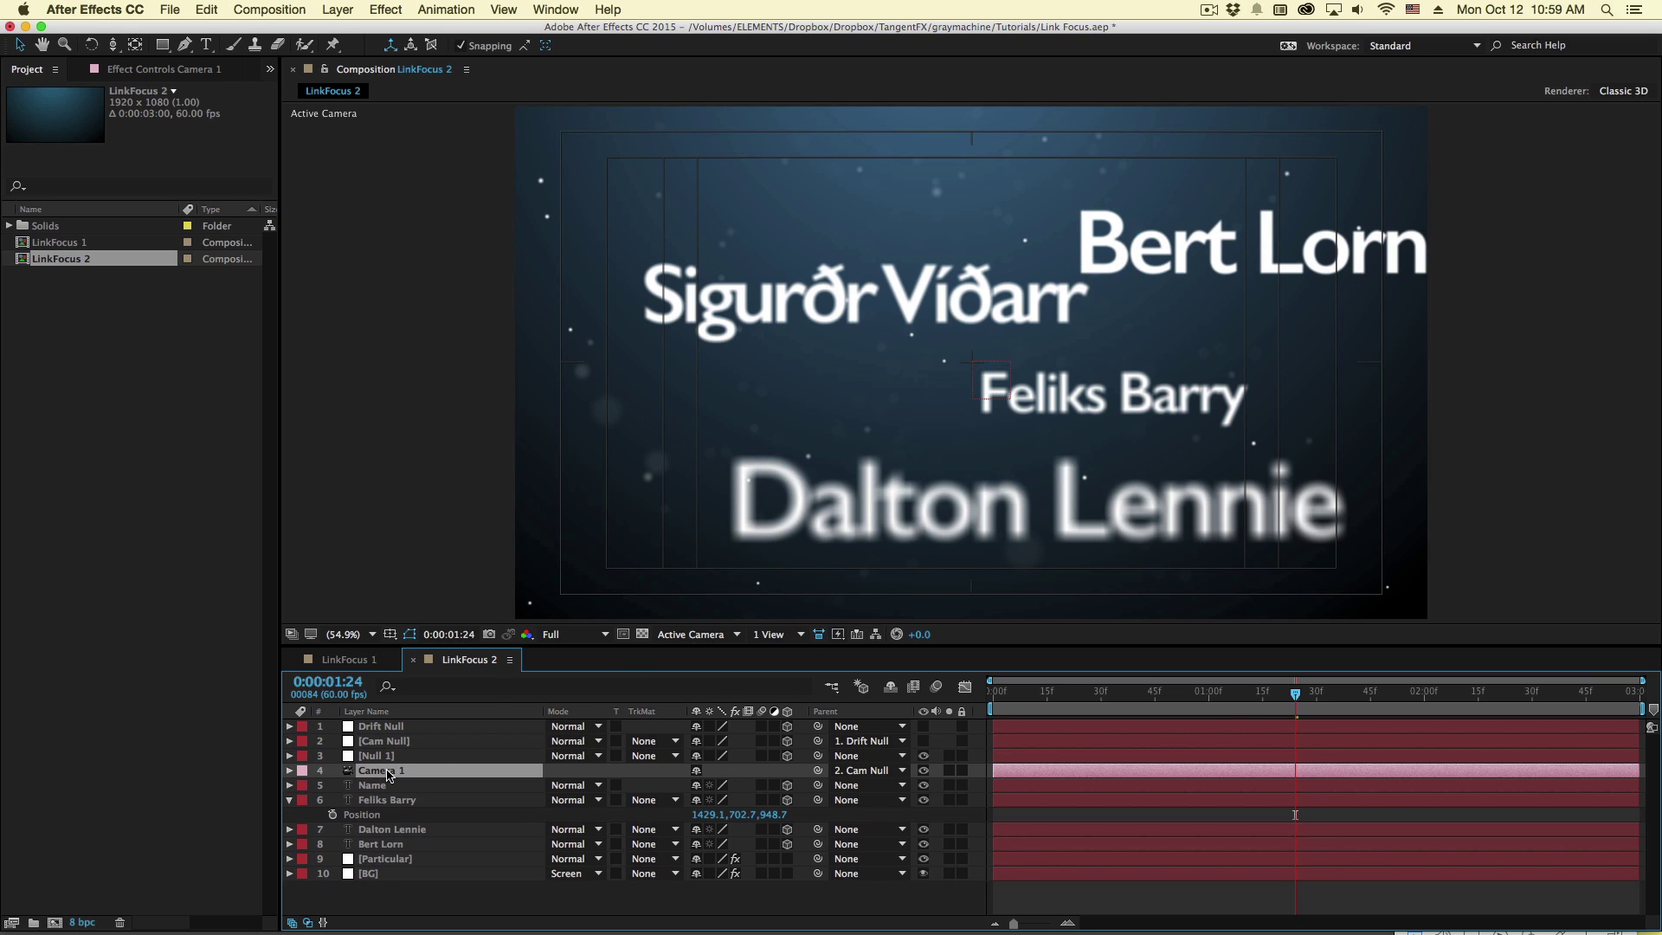